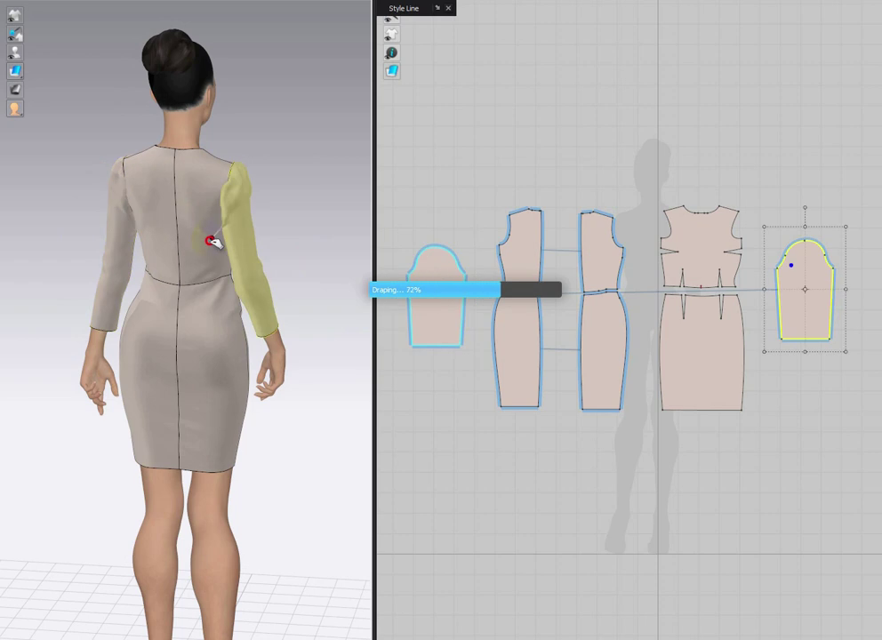
Inspect the draped dress from the front and settle the fabric around the armhole during the simulation.
{"action": "right_click_drag", "start_coordinate": [211, 238], "coordinate": [423, 273]}
{"action": "scroll", "coordinate": [242, 251], "scroll_direction": "up", "scroll_amount": 2}
{"action": "scroll", "coordinate": [243, 247], "scroll_direction": "up", "scroll_amount": 2}
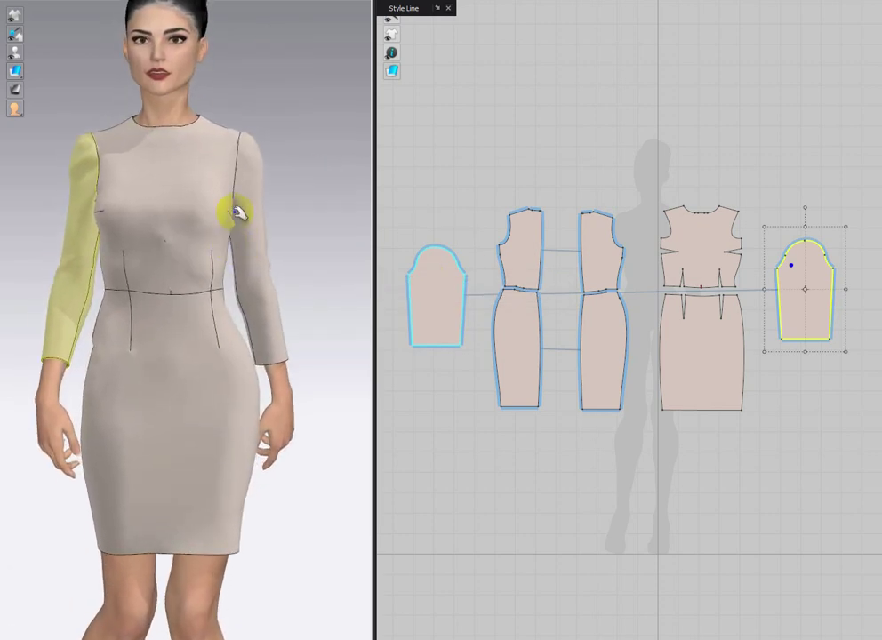
{"action": "left_click", "coordinate": [234, 184]}
{"action": "left_click", "coordinate": [282, 200]}
{"action": "scroll", "coordinate": [282, 199], "scroll_direction": "down", "scroll_amount": 1}
{"action": "right_click_drag", "start_coordinate": [282, 199], "coordinate": [270, 196]}
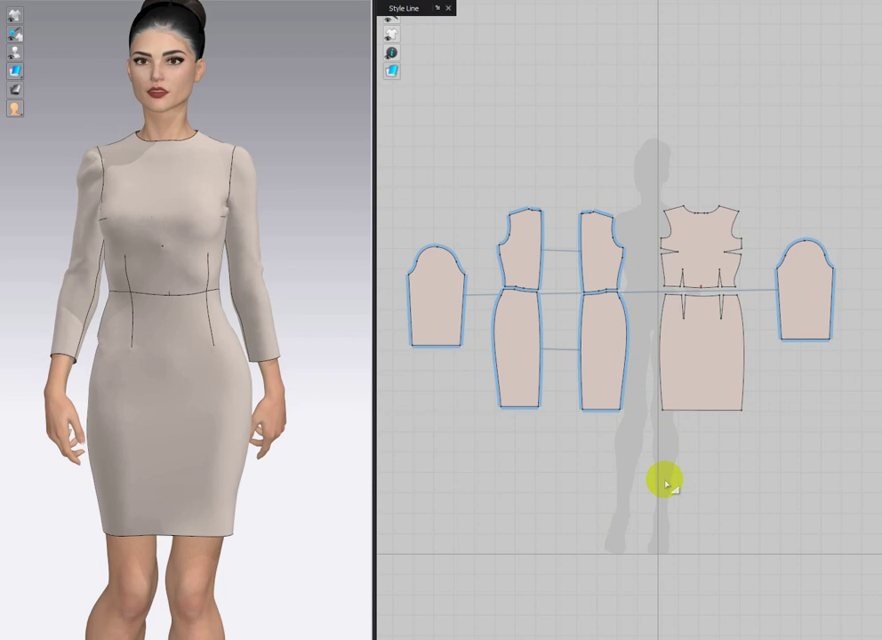
{"action": "scroll", "coordinate": [665, 485], "scroll_direction": "down", "scroll_amount": 1}
{"action": "middle_click_drag", "start_coordinate": [665, 484], "coordinate": [679, 482]}
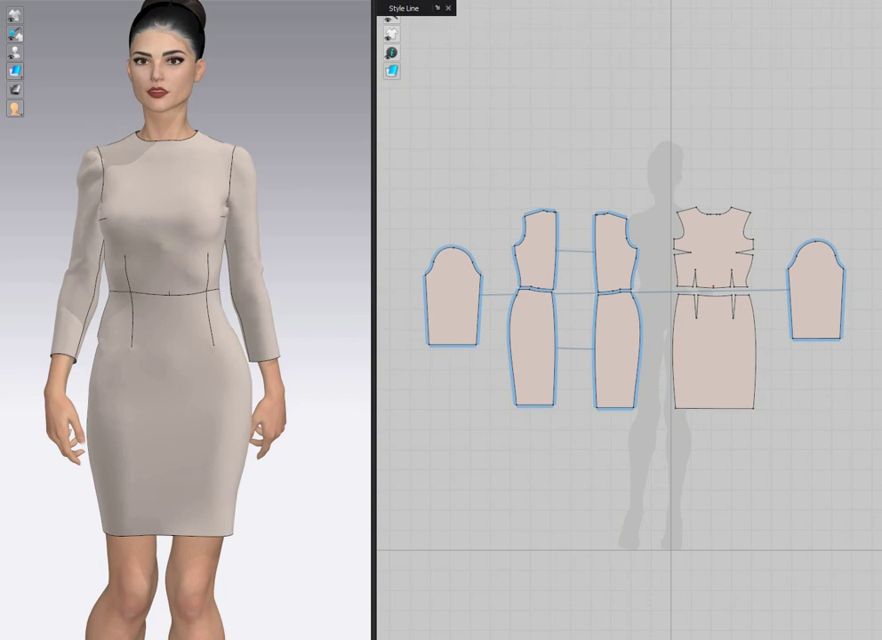
Pull the draped skirt's side and hem on the avatar to smooth the fabric, and deselect the skirt.
{"action": "right_click_drag", "start_coordinate": [217, 248], "coordinate": [205, 242]}
{"action": "left_click", "coordinate": [88, 419]}
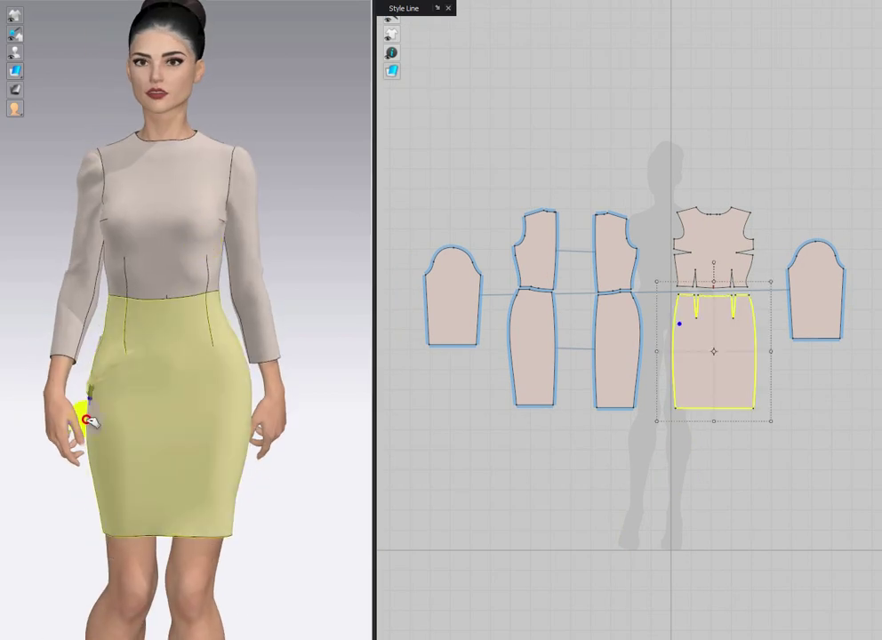
{"action": "left_click_drag", "start_coordinate": [108, 516], "coordinate": [116, 508]}
{"action": "middle_click_drag", "start_coordinate": [233, 418], "coordinate": [231, 443]}
{"action": "left_click", "coordinate": [321, 427]}
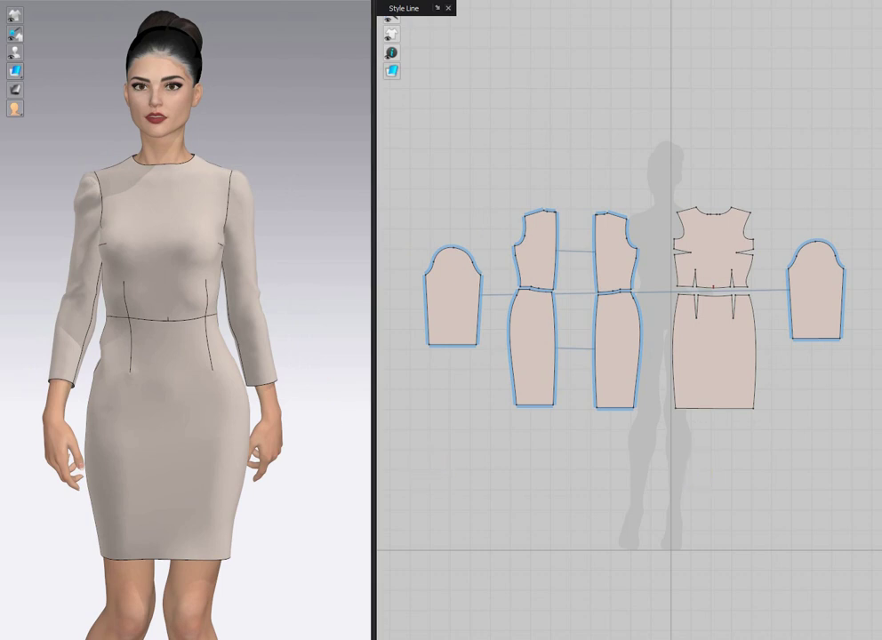
Switch to Photos and compare the illustration IMG_3483.JPG with the dress, examining the front slit, waist seam, sleeve flares and hem flounce.
{"action": "left_click", "coordinate": [671, 621]}
{"action": "left_click", "coordinate": [595, 42]}
{"action": "left_click_drag", "start_coordinate": [543, 73], "coordinate": [553, 73]}
{"action": "left_click_drag", "start_coordinate": [644, 182], "coordinate": [522, 185]}
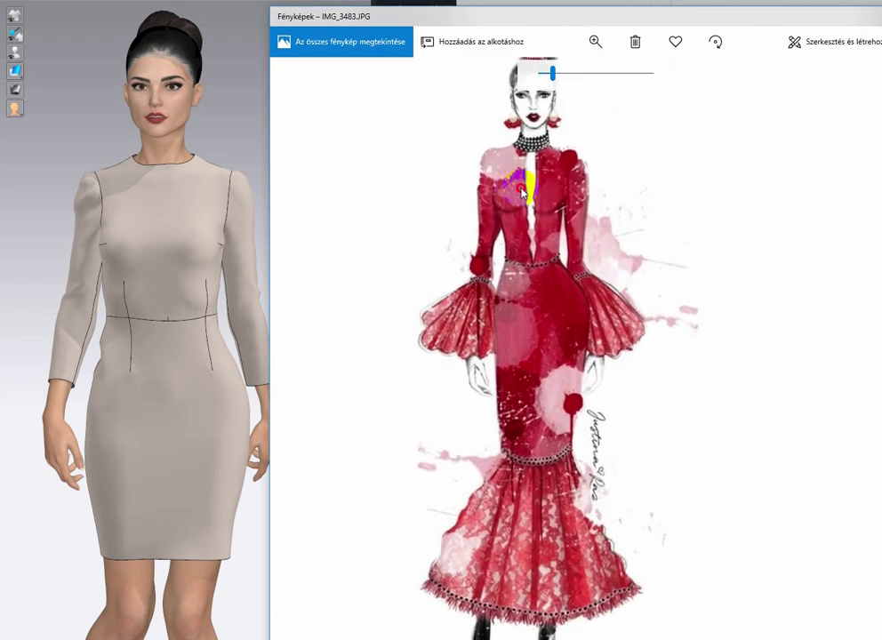
{"action": "scroll", "coordinate": [201, 280], "scroll_direction": "down", "scroll_amount": 4}
{"action": "middle_click_drag", "start_coordinate": [212, 307], "coordinate": [209, 240]}
{"action": "left_click", "coordinate": [672, 633]}
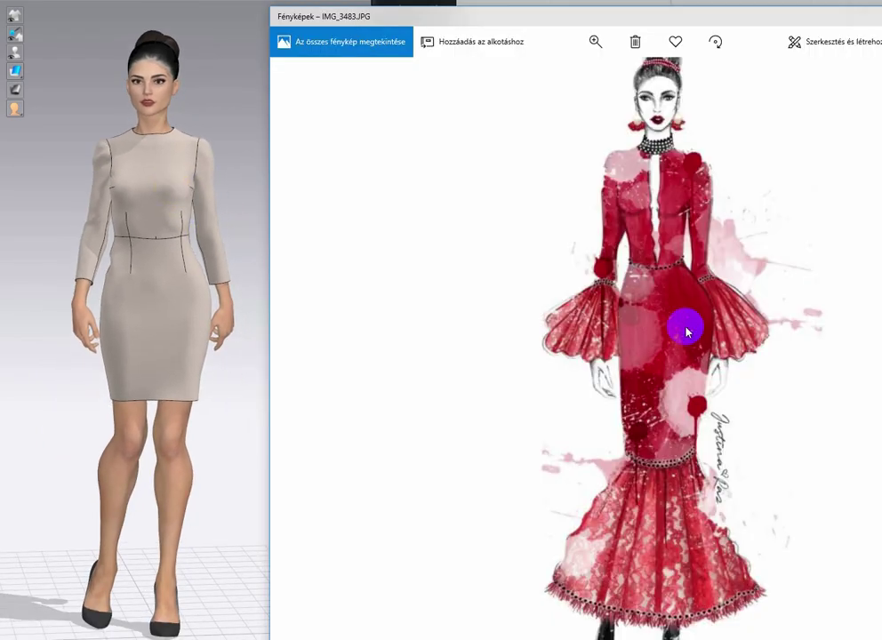
{"action": "left_click", "coordinate": [595, 42]}
{"action": "left_click_drag", "start_coordinate": [554, 73], "coordinate": [546, 73]}
{"action": "left_click_drag", "start_coordinate": [642, 160], "coordinate": [492, 164]}
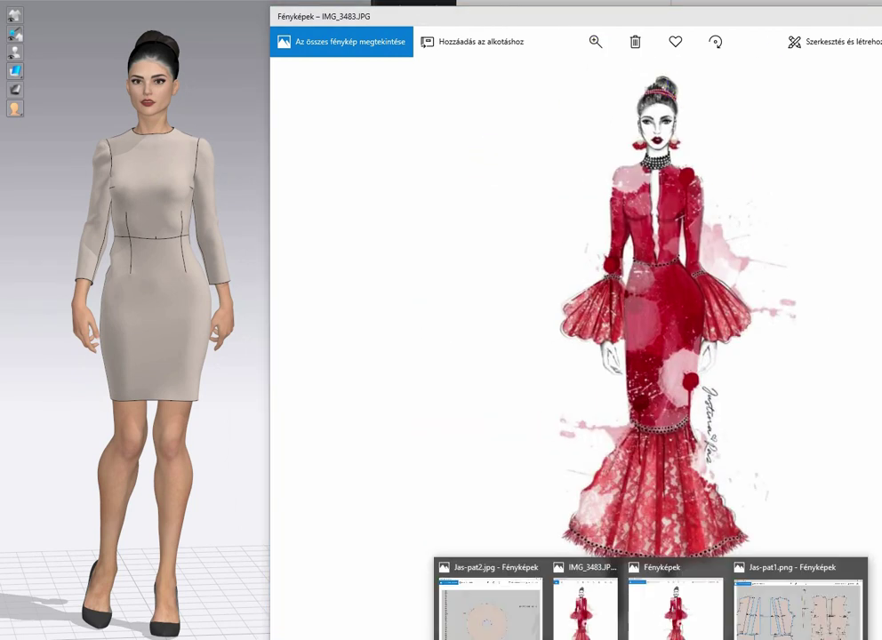
{"action": "left_click", "coordinate": [653, 639]}
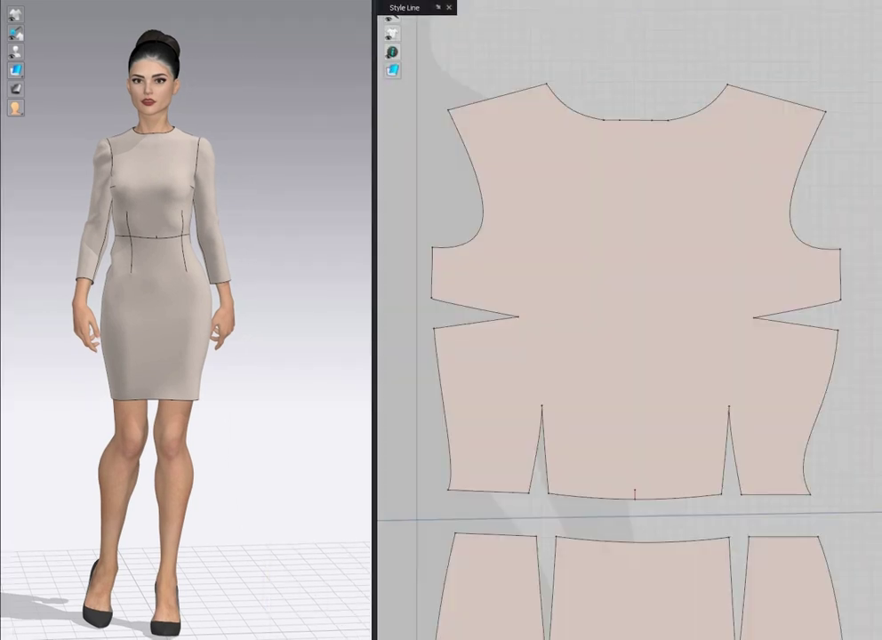
Draw four straight internal lines on the front bodice from the four neckline points to the upper end of the centre waist mark.
{"action": "left_click", "coordinate": [652, 119]}
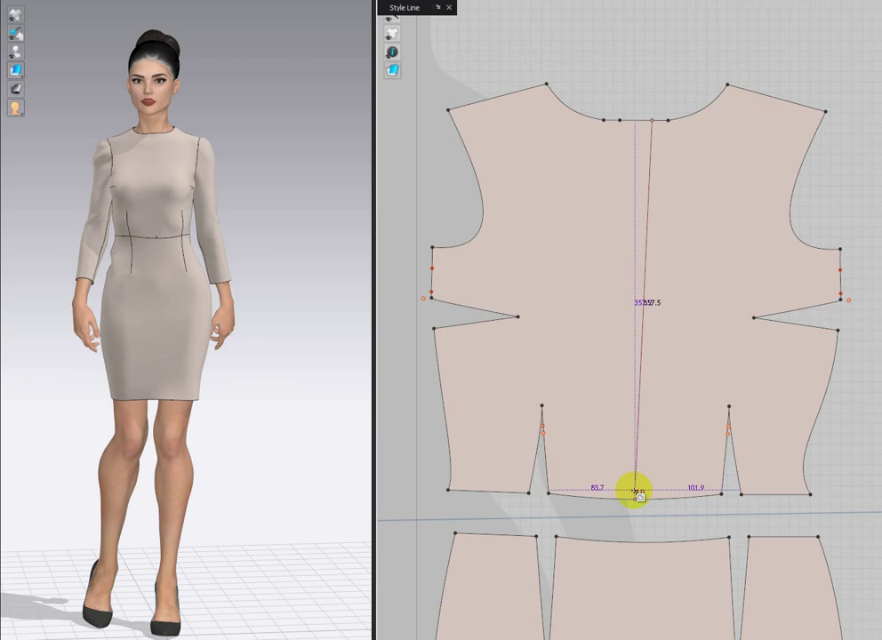
{"action": "double_click", "coordinate": [635, 491]}
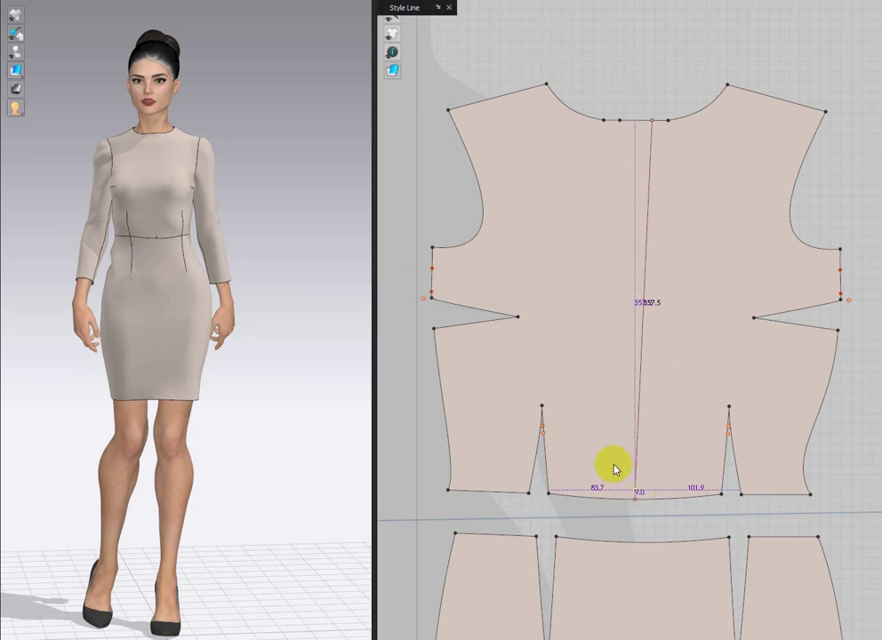
{"action": "left_click", "coordinate": [603, 120]}
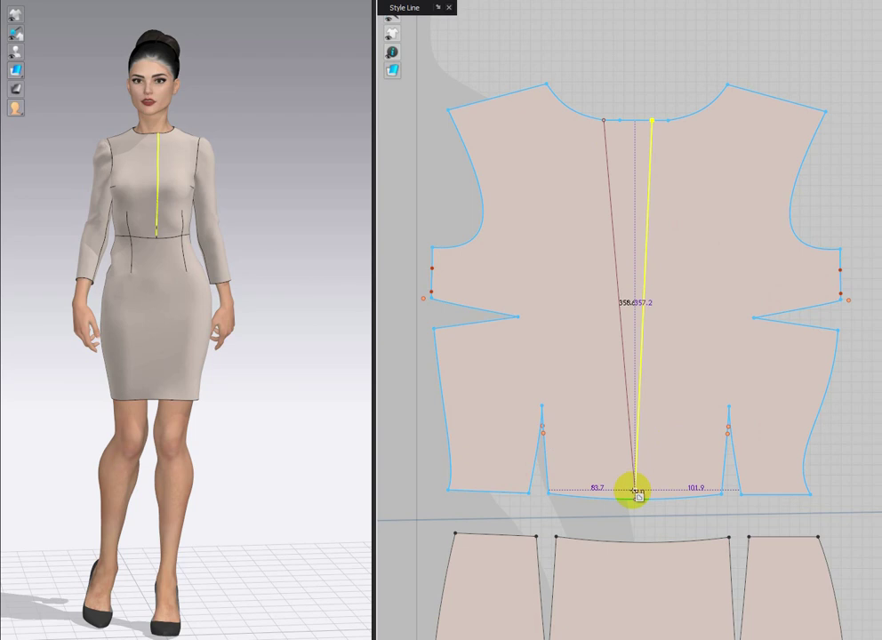
{"action": "double_click", "coordinate": [635, 491]}
{"action": "left_click", "coordinate": [668, 120]}
{"action": "double_click", "coordinate": [635, 491]}
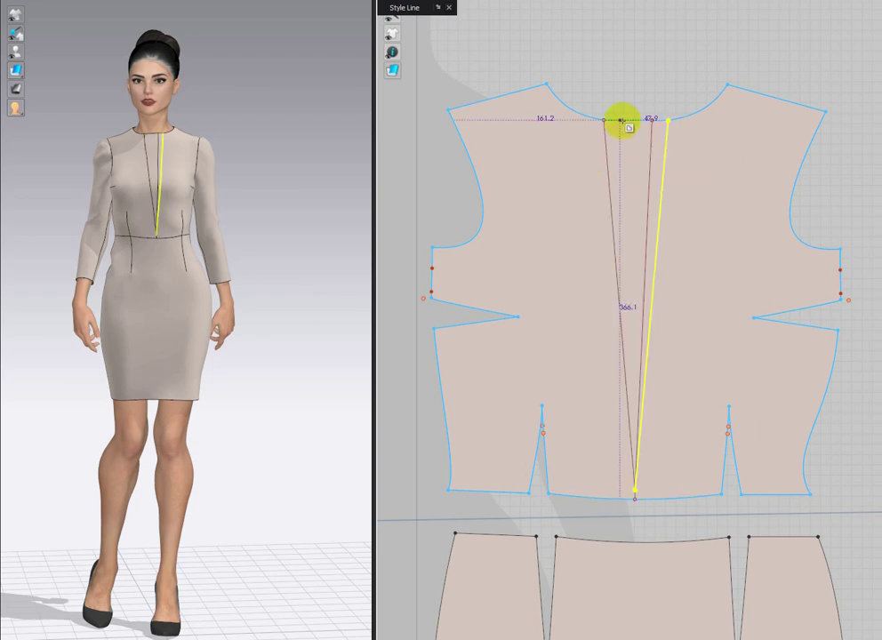
{"action": "left_click", "coordinate": [621, 120]}
{"action": "double_click", "coordinate": [635, 489]}
Bow the two outer internal lines of the front bodice slightly outwards between the neckline and the waist point.
{"action": "scroll", "coordinate": [656, 285], "scroll_direction": "up", "scroll_amount": 2}
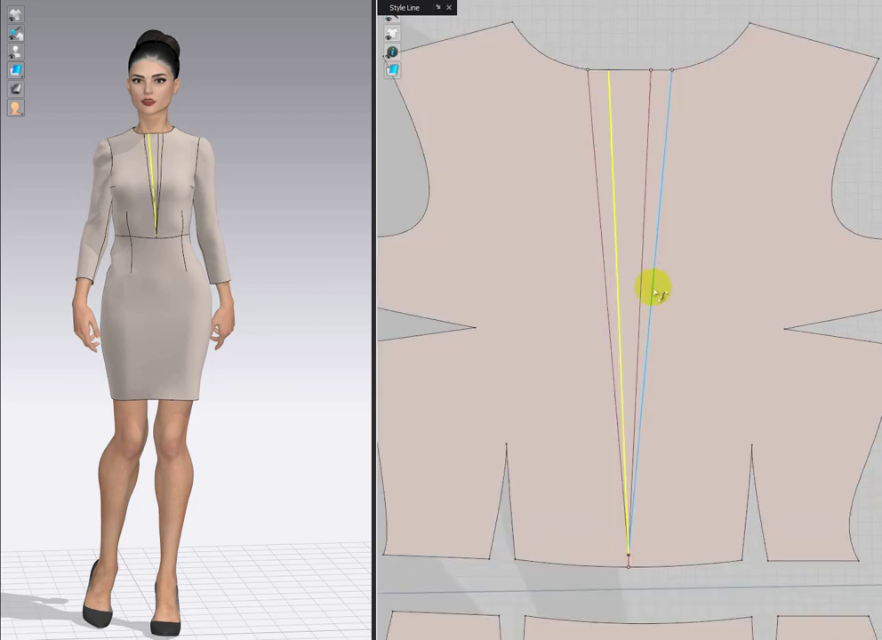
{"action": "left_click", "coordinate": [652, 322]}
{"action": "left_click", "coordinate": [610, 326]}
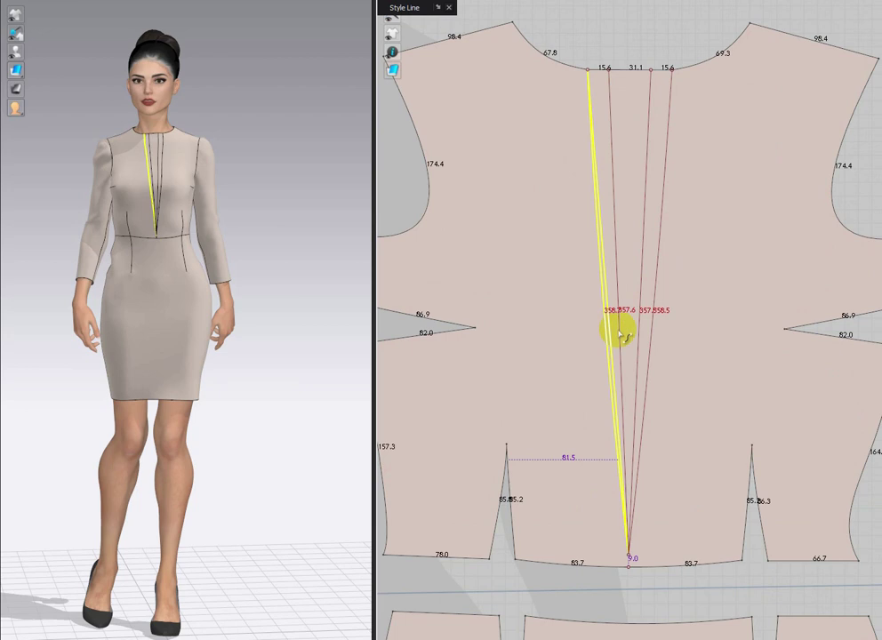
{"action": "scroll", "coordinate": [652, 331], "scroll_direction": "up", "scroll_amount": 2}
{"action": "middle_click_drag", "start_coordinate": [628, 542], "coordinate": [623, 482]}
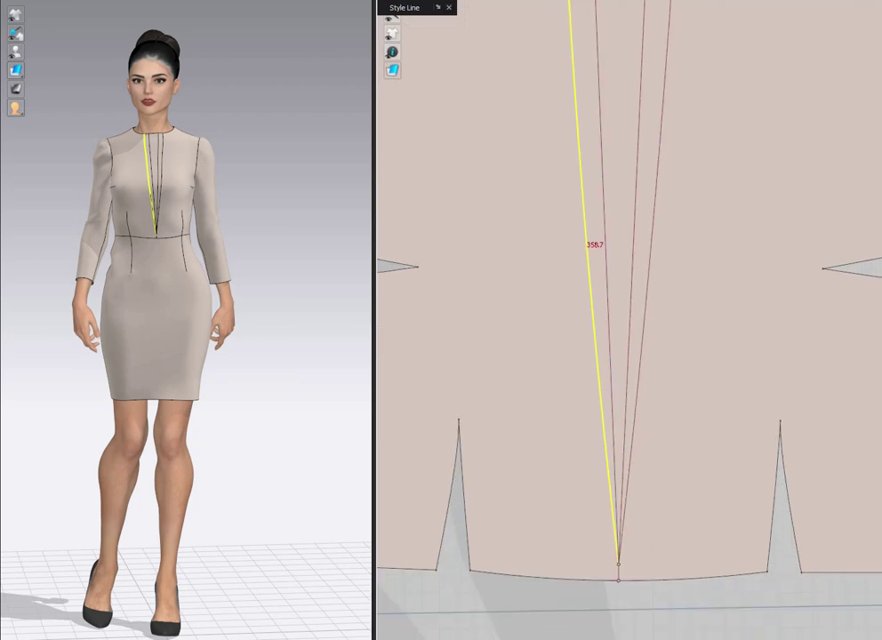
{"action": "left_click", "coordinate": [619, 566]}
{"action": "left_click", "coordinate": [642, 582]}
{"action": "key", "text": "c"}
{"action": "left_click_drag", "start_coordinate": [633, 458], "coordinate": [606, 492]}
{"action": "scroll", "coordinate": [617, 492], "scroll_direction": "down", "scroll_amount": 4}
{"action": "scroll", "coordinate": [648, 496], "scroll_direction": "up", "scroll_amount": 1}
{"action": "middle_click_drag", "start_coordinate": [648, 496], "coordinate": [650, 384]}
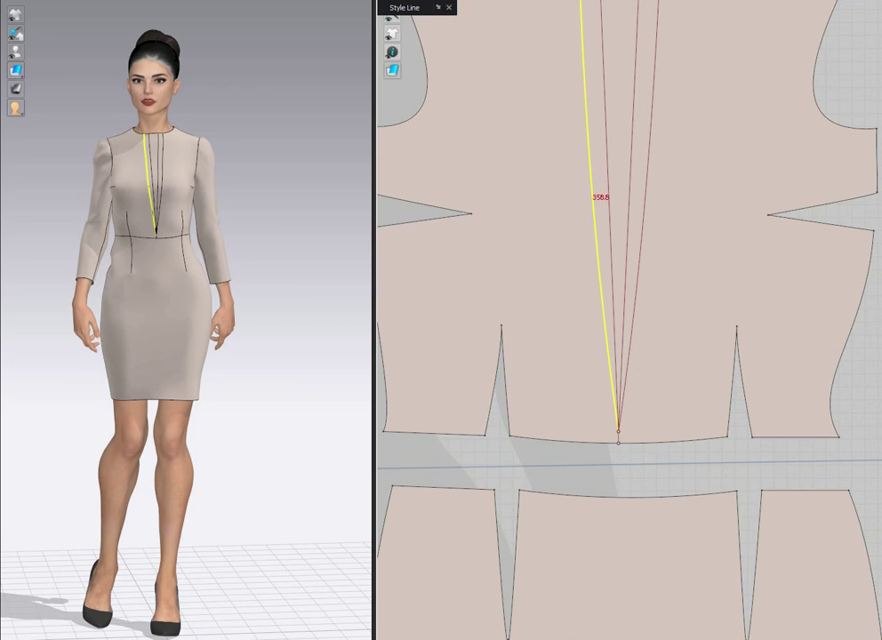
Round the lower end of the left outer internal line where it meets the centre waist point.
{"action": "scroll", "coordinate": [607, 431], "scroll_direction": "up", "scroll_amount": 5}
{"action": "key", "text": "g"}
{"action": "left_click", "coordinate": [664, 441]}
{"action": "scroll", "coordinate": [664, 445], "scroll_direction": "down", "scroll_amount": 3}
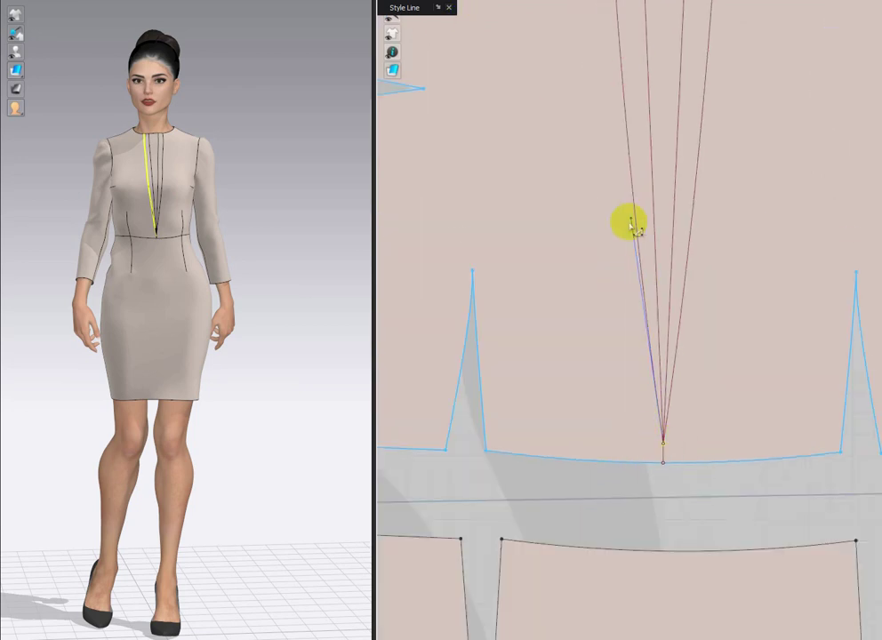
{"action": "left_click_drag", "start_coordinate": [631, 223], "coordinate": [636, 382]}
{"action": "right_click", "coordinate": [664, 447]}
{"action": "left_click", "coordinate": [709, 535]}
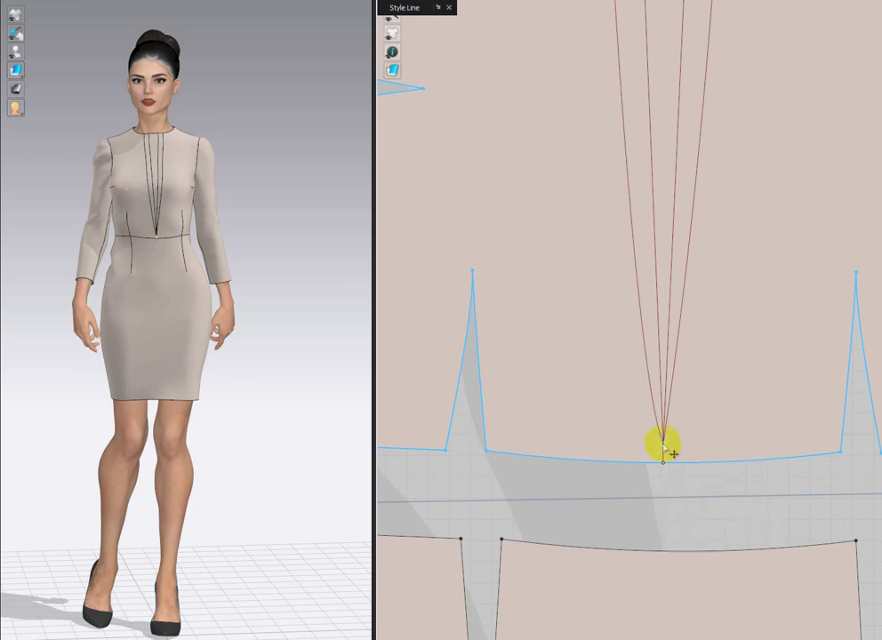
Round the lower end of the right outer internal line to match the left one at the waist point.
{"action": "scroll", "coordinate": [663, 444], "scroll_direction": "down", "scroll_amount": 2}
{"action": "scroll", "coordinate": [663, 444], "scroll_direction": "up", "scroll_amount": 5}
{"action": "left_click", "coordinate": [668, 417]}
{"action": "left_click", "coordinate": [663, 444]}
{"action": "left_click", "coordinate": [674, 463]}
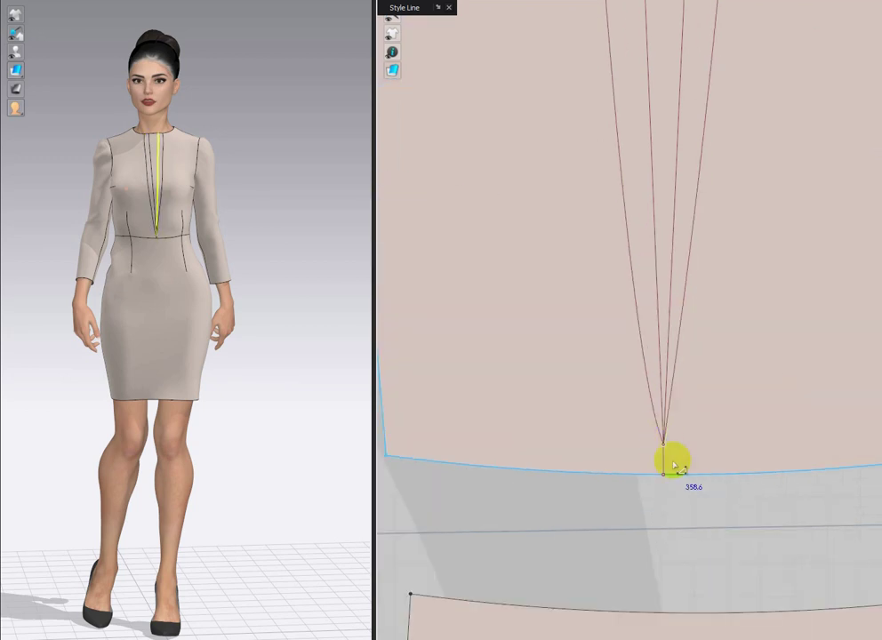
{"action": "scroll", "coordinate": [663, 446], "scroll_direction": "up", "scroll_amount": 1}
{"action": "left_click", "coordinate": [670, 412]}
{"action": "scroll", "coordinate": [671, 412], "scroll_direction": "down", "scroll_amount": 4}
{"action": "left_click_drag", "start_coordinate": [691, 289], "coordinate": [688, 380]}
{"action": "scroll", "coordinate": [691, 387], "scroll_direction": "up", "scroll_amount": 1}
{"action": "middle_click_drag", "start_coordinate": [691, 387], "coordinate": [691, 402]}
{"action": "scroll", "coordinate": [691, 402], "scroll_direction": "down", "scroll_amount": 3}
{"action": "left_click", "coordinate": [715, 86]}
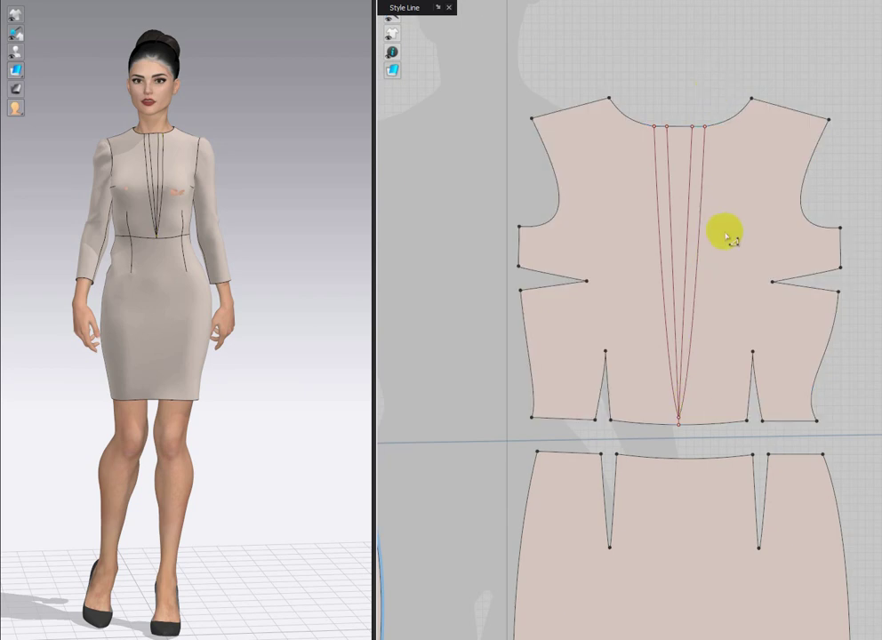
Spread the outer lines' neckline ends to about 19.6 mm from the inner lines and refine their lower curves.
{"action": "scroll", "coordinate": [708, 276], "scroll_direction": "down", "scroll_amount": 1}
{"action": "middle_click_drag", "start_coordinate": [709, 276], "coordinate": [696, 279]}
{"action": "scroll", "coordinate": [569, 260], "scroll_direction": "down", "scroll_amount": 2}
{"action": "middle_click_drag", "start_coordinate": [567, 258], "coordinate": [555, 224]}
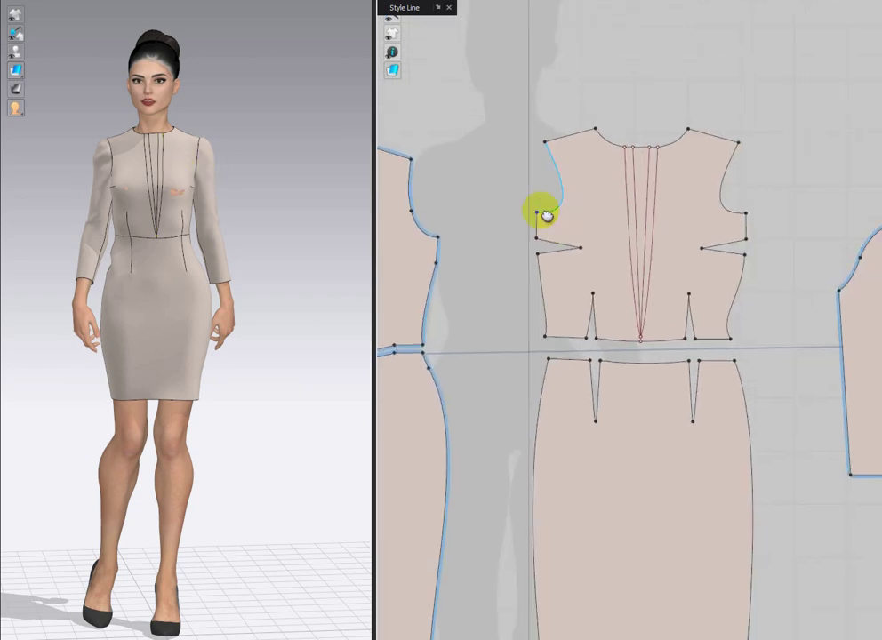
{"action": "scroll", "coordinate": [642, 299], "scroll_direction": "up", "scroll_amount": 5}
{"action": "left_click", "coordinate": [608, 395]}
{"action": "scroll", "coordinate": [605, 388], "scroll_direction": "up", "scroll_amount": 1}
{"action": "left_click_drag", "start_coordinate": [605, 412], "coordinate": [586, 418]}
{"action": "scroll", "coordinate": [647, 426], "scroll_direction": "down", "scroll_amount": 4}
{"action": "scroll", "coordinate": [672, 425], "scroll_direction": "down", "scroll_amount": 2}
{"action": "middle_click_drag", "start_coordinate": [683, 421], "coordinate": [669, 393]}
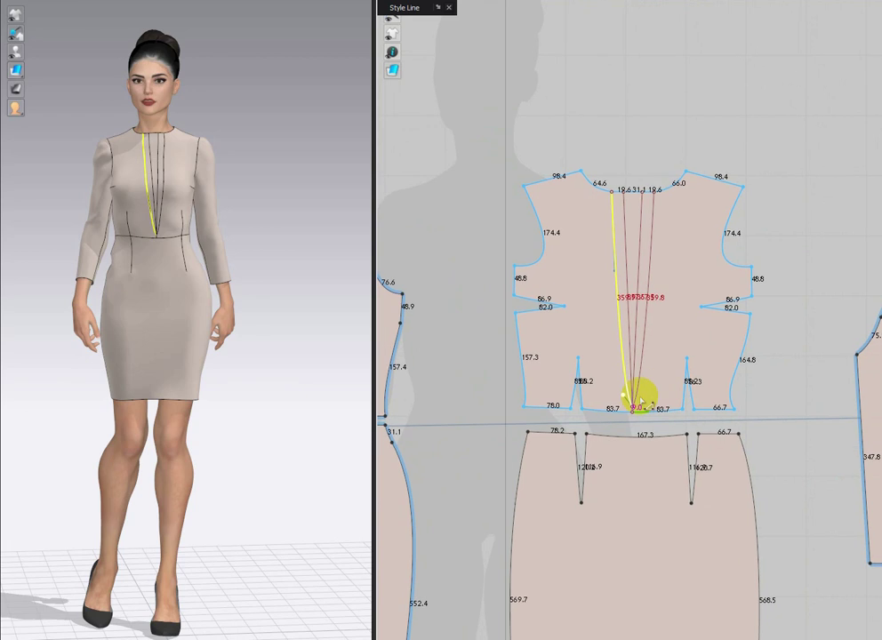
{"action": "left_click", "coordinate": [641, 415]}
{"action": "scroll", "coordinate": [626, 277], "scroll_direction": "up", "scroll_amount": 4}
{"action": "scroll", "coordinate": [620, 287], "scroll_direction": "down", "scroll_amount": 2}
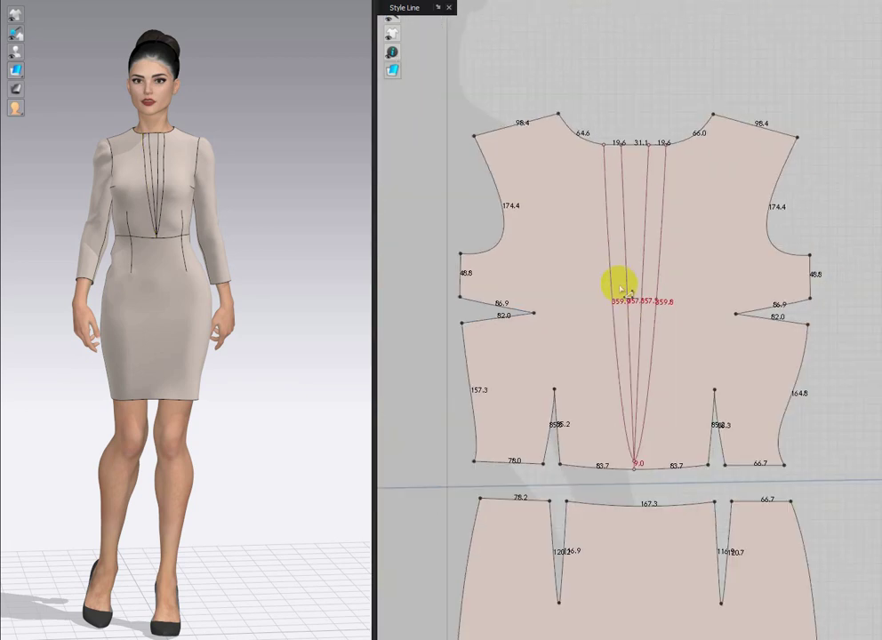
Apply Cut & Sew along both outer internal lines and move the separated front wedge above the bodice.
{"action": "key", "text": "a"}
{"action": "left_click", "coordinate": [611, 235]}
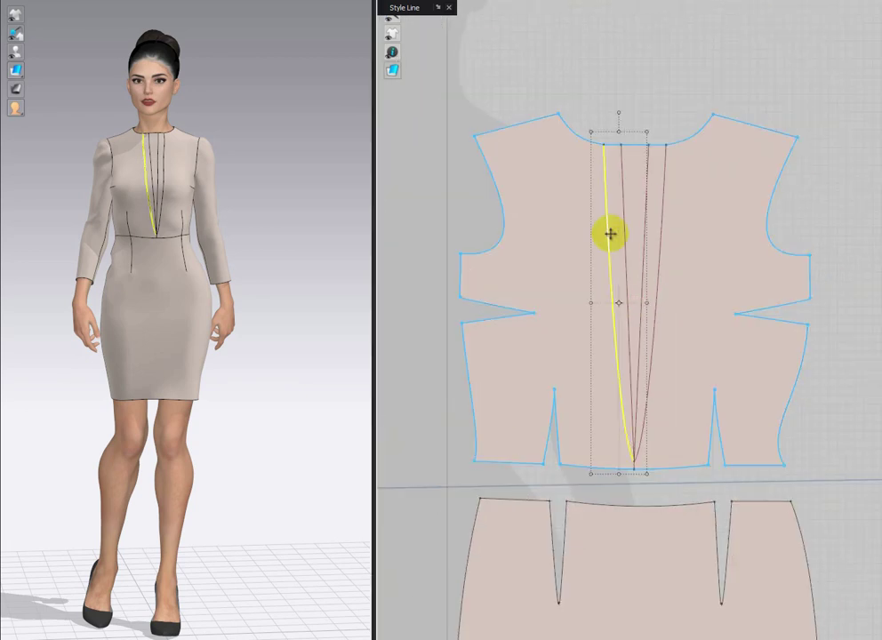
{"action": "right_click", "coordinate": [611, 234]}
{"action": "left_click", "coordinate": [645, 435]}
{"action": "right_click", "coordinate": [662, 273]}
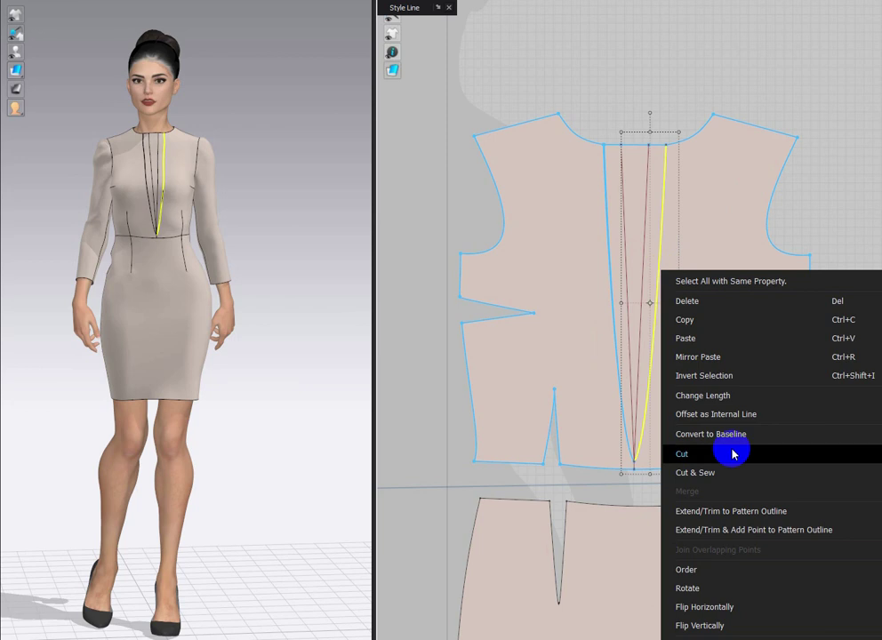
{"action": "left_click", "coordinate": [735, 471]}
{"action": "left_click_drag", "start_coordinate": [635, 201], "coordinate": [641, 99]}
{"action": "middle_click_drag", "start_coordinate": [718, 161], "coordinate": [721, 275]}
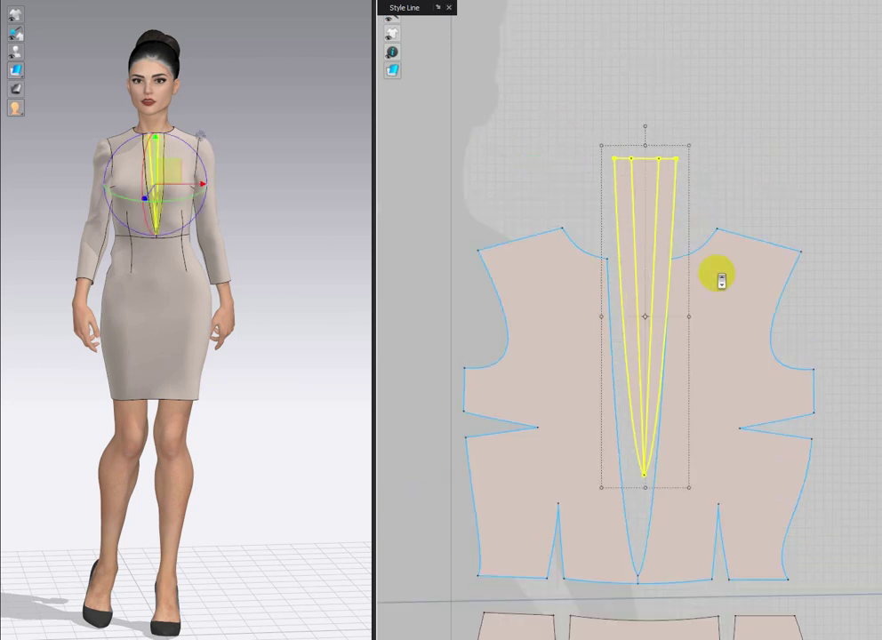
{"action": "scroll", "coordinate": [721, 273], "scroll_direction": "down", "scroll_amount": 2}
{"action": "left_click_drag", "start_coordinate": [673, 238], "coordinate": [665, 143]}
Apply Cut & Sew along the two inner lines of the wedge to split it into three narrow panels.
{"action": "left_click", "coordinate": [673, 117]}
{"action": "right_click", "coordinate": [673, 117]}
{"action": "left_click", "coordinate": [719, 319]}
{"action": "left_click", "coordinate": [656, 127]}
{"action": "right_click", "coordinate": [655, 127]}
{"action": "left_click", "coordinate": [704, 324]}
{"action": "scroll", "coordinate": [657, 222], "scroll_direction": "down", "scroll_amount": 2}
{"action": "left_click", "coordinate": [330, 205]}
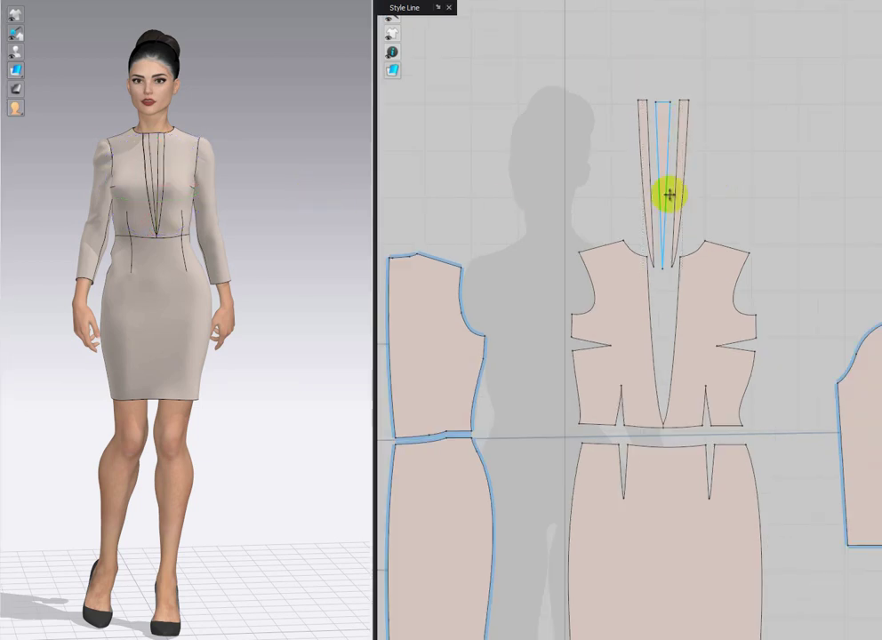
Drape the dress with the new front panels and hide the centre panel to open the front slit.
{"action": "key", "text": "space"}
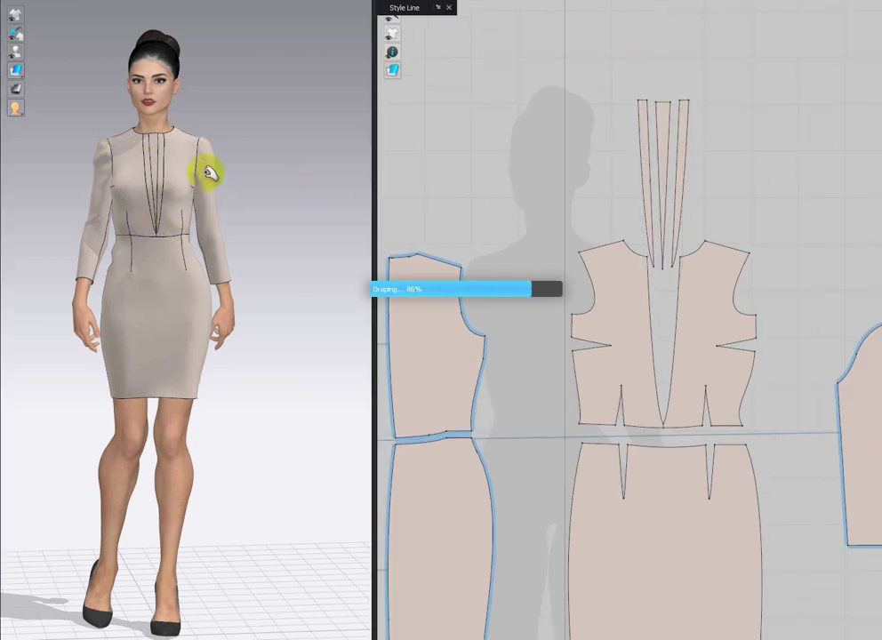
{"action": "scroll", "coordinate": [293, 406], "scroll_direction": "up", "scroll_amount": 5}
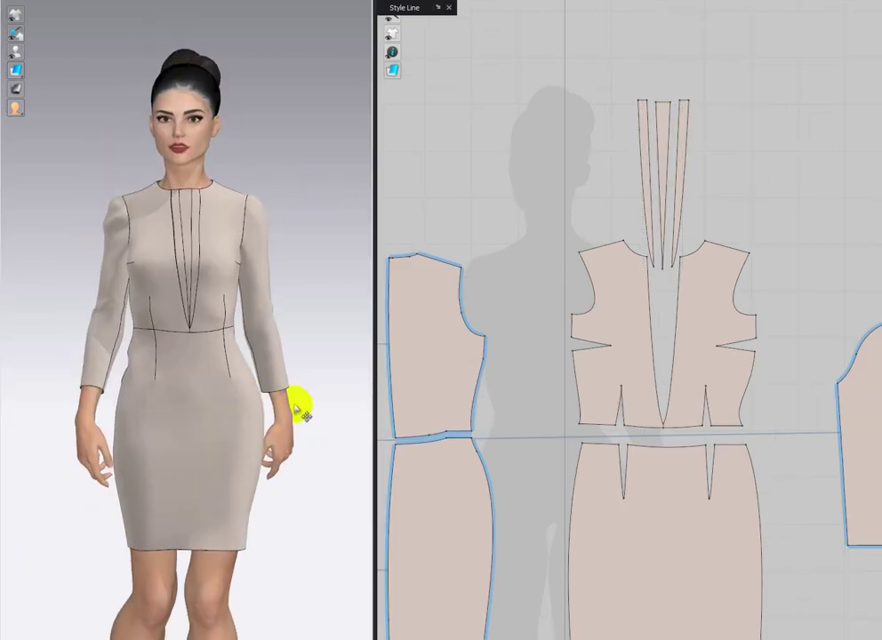
{"action": "left_click", "coordinate": [668, 109]}
{"action": "key", "text": "shift+q"}
{"action": "left_click", "coordinate": [733, 143]}
{"action": "scroll", "coordinate": [249, 279], "scroll_direction": "up", "scroll_amount": 2}
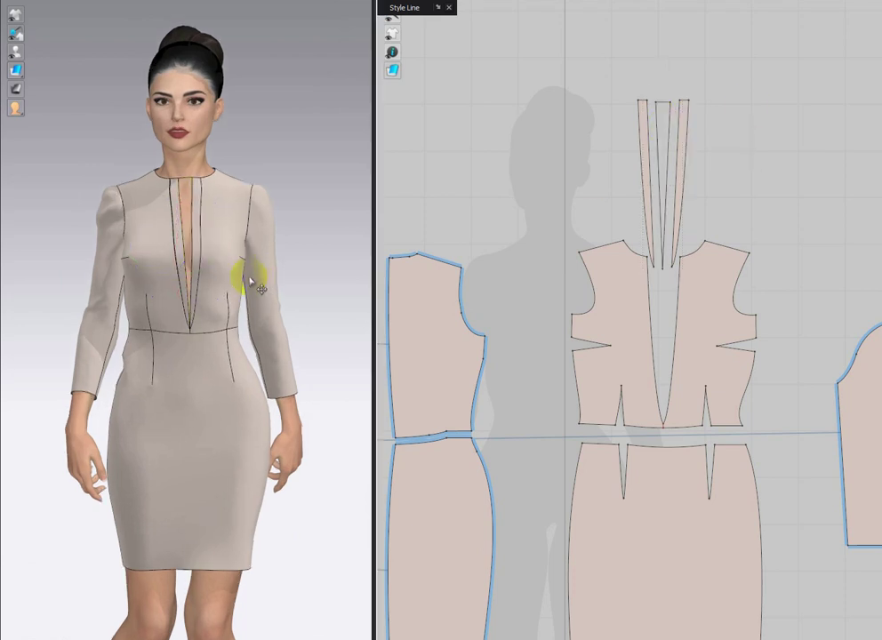
View the dress from the back and pull the right sleeve's fabric at the armhole while draping it.
{"action": "scroll", "coordinate": [249, 279], "scroll_direction": "down", "scroll_amount": 1}
{"action": "right_click_drag", "start_coordinate": [311, 348], "coordinate": [204, 358]}
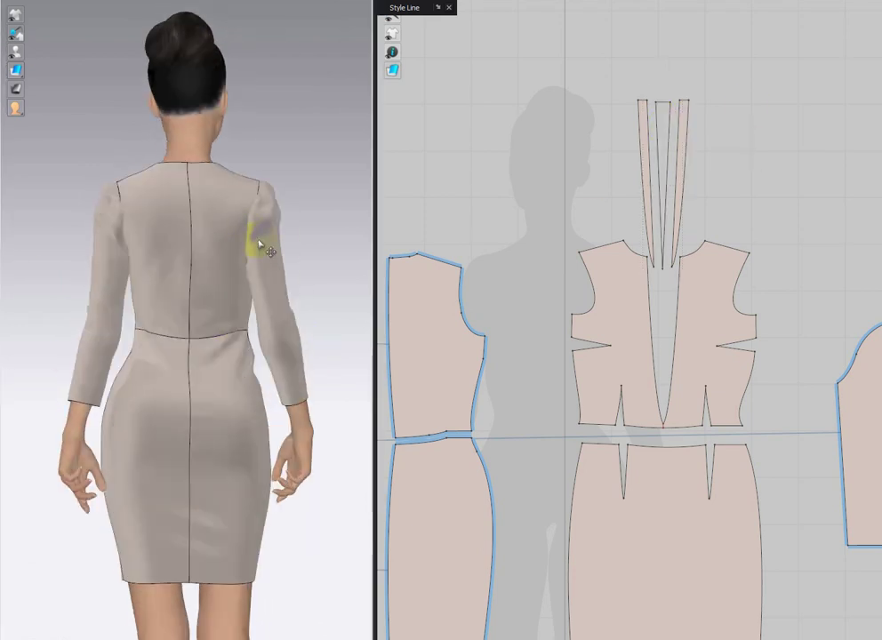
{"action": "key", "text": "space"}
{"action": "left_click_drag", "start_coordinate": [252, 271], "coordinate": [237, 268]}
{"action": "scroll", "coordinate": [210, 301], "scroll_direction": "up", "scroll_amount": 3}
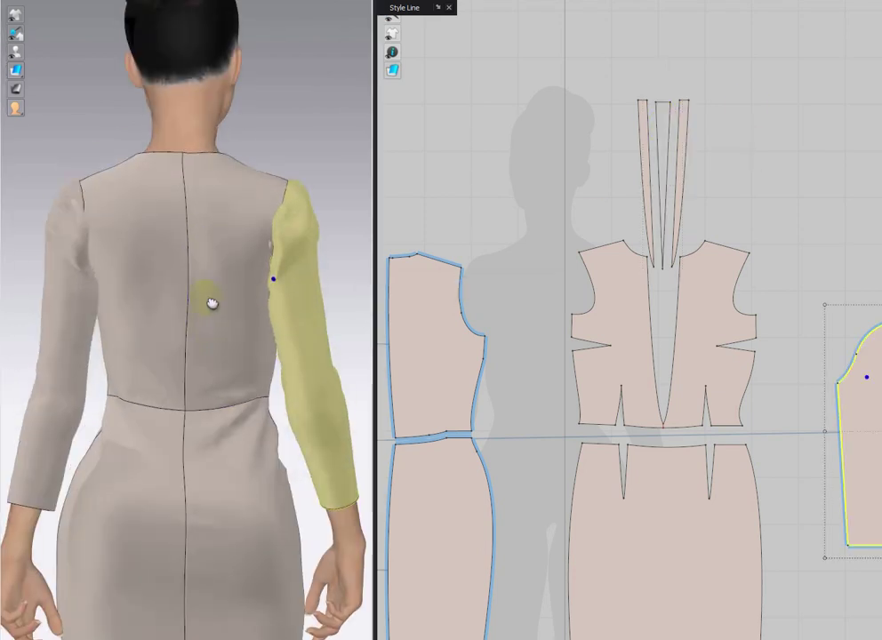
Hide both sleeves on the avatar to expose the back bodice for editing.
{"action": "left_click", "coordinate": [295, 292]}
{"action": "left_click", "coordinate": [77, 278], "text": "shift"}
{"action": "key", "text": "shift+q"}
{"action": "scroll", "coordinate": [177, 306], "scroll_direction": "up", "scroll_amount": 2}
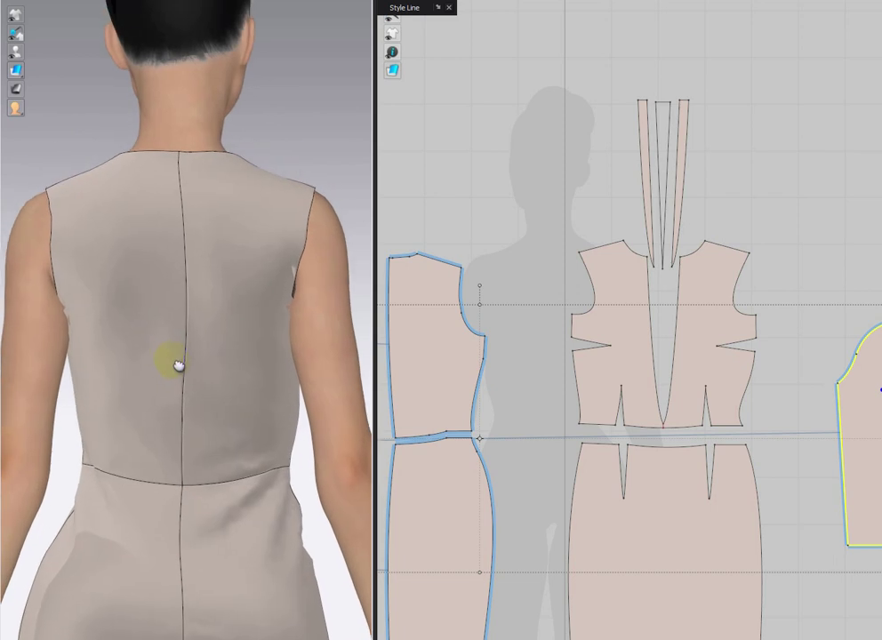
{"action": "scroll", "coordinate": [709, 282], "scroll_direction": "up", "scroll_amount": 3}
{"action": "scroll", "coordinate": [661, 278], "scroll_direction": "up", "scroll_amount": 2}
{"action": "scroll", "coordinate": [661, 278], "scroll_direction": "up", "scroll_amount": 3}
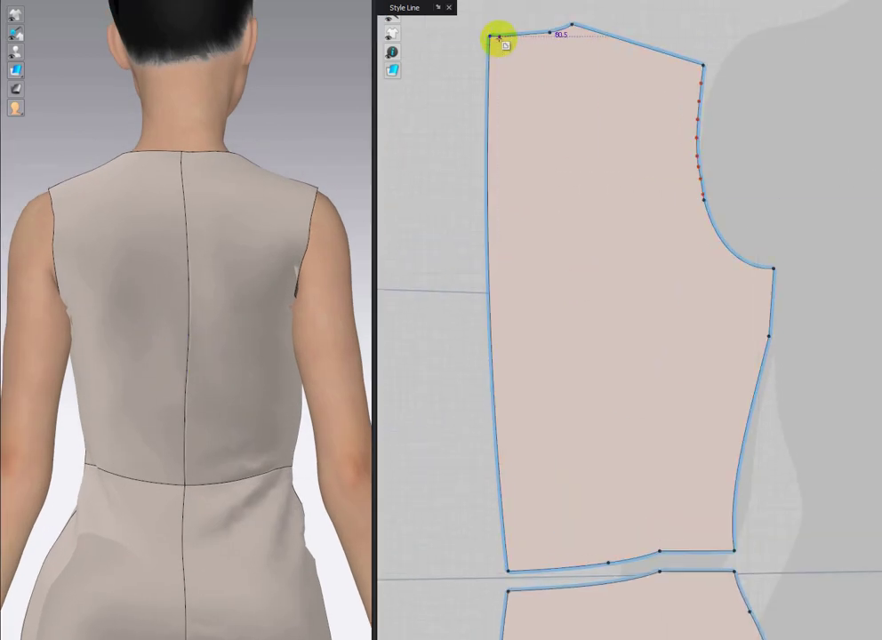
Draw two diagonal internal lines on the back bodice from the neckline to the waist, the outer one about 382 long.
{"action": "left_click", "coordinate": [500, 38]}
{"action": "left_click", "coordinate": [608, 562]}
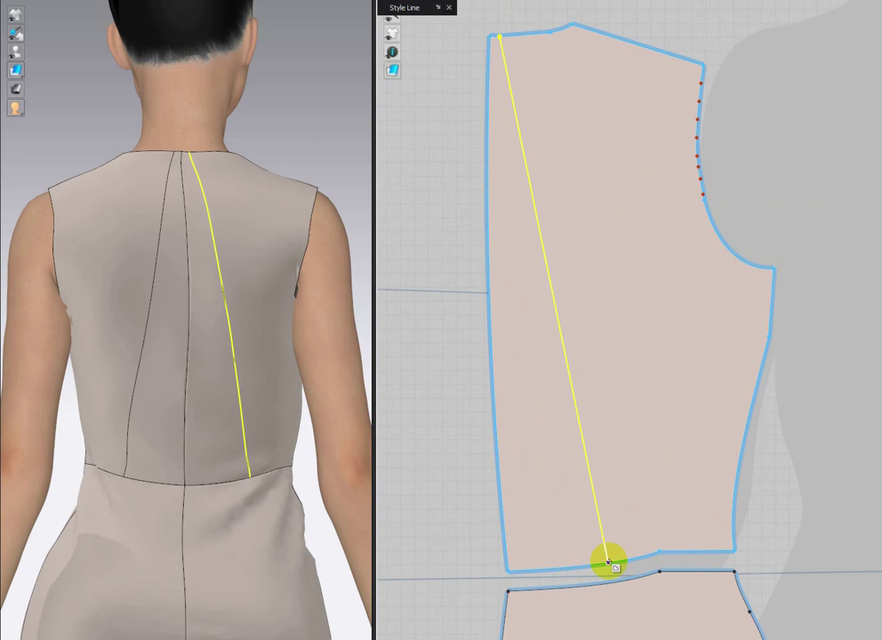
{"action": "left_click", "coordinate": [550, 32]}
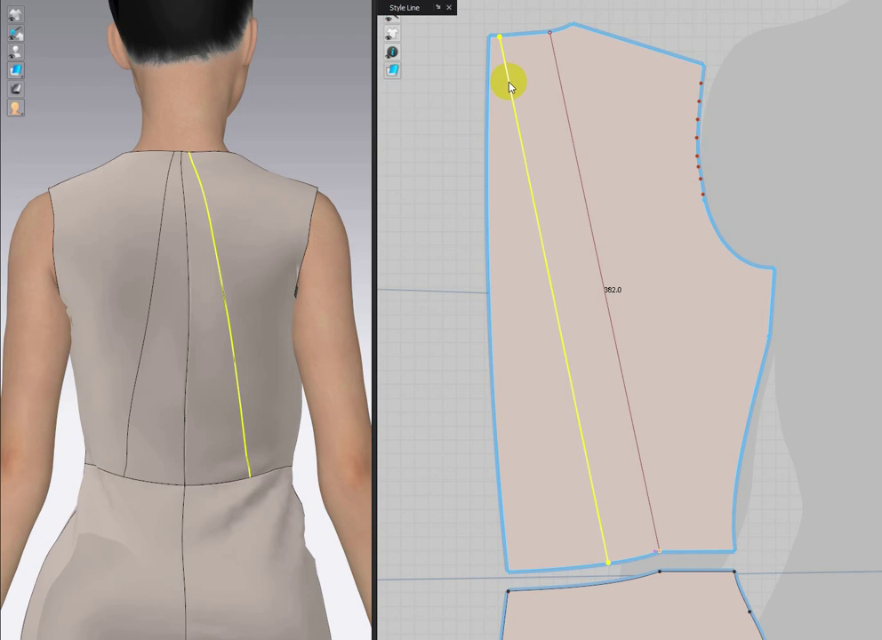
{"action": "left_click", "coordinate": [660, 552]}
Apply Cut & Sew along both diagonal lines to split the back bodice into three panels.
{"action": "key", "text": "z"}
{"action": "right_click", "coordinate": [524, 151]}
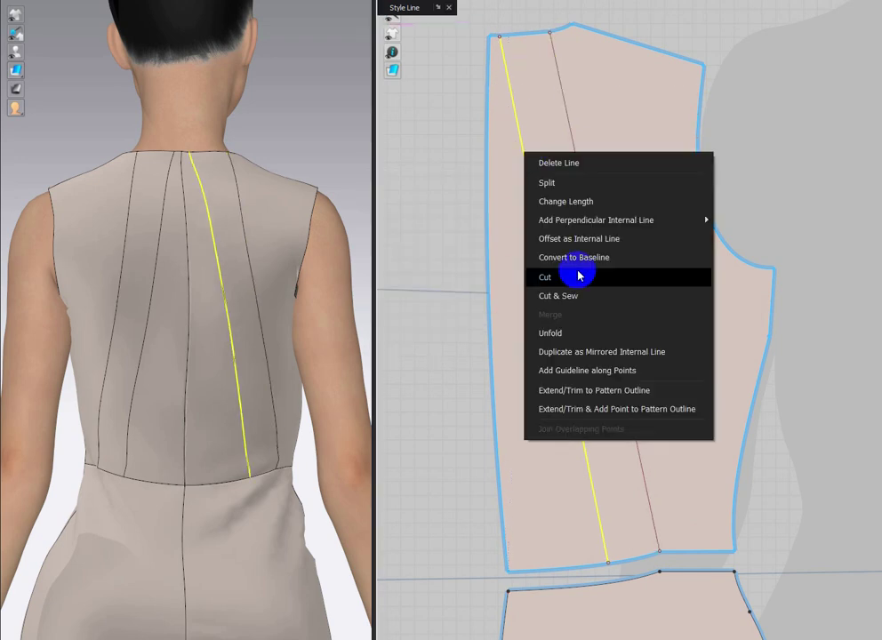
{"action": "left_click", "coordinate": [582, 294]}
{"action": "right_click", "coordinate": [593, 242]}
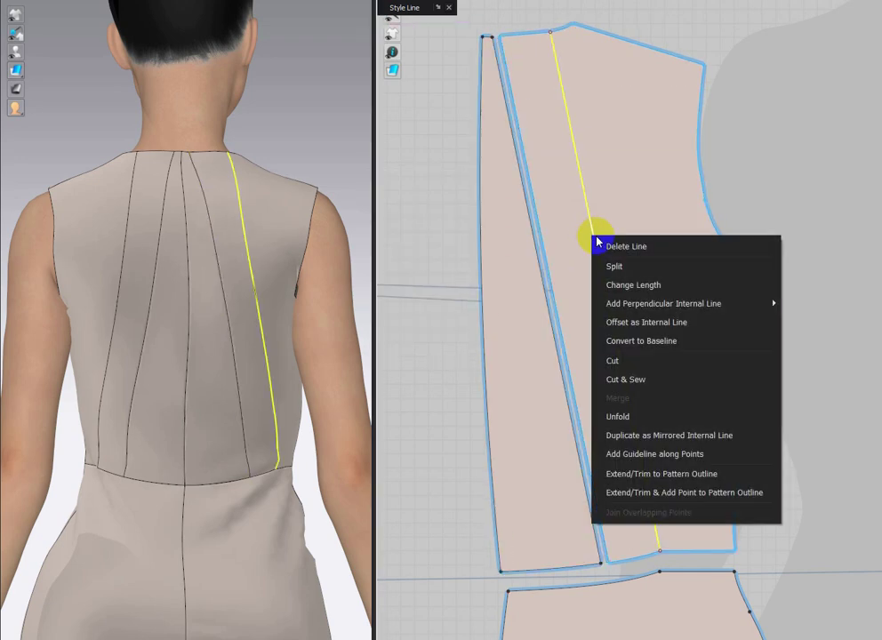
{"action": "left_click", "coordinate": [650, 380]}
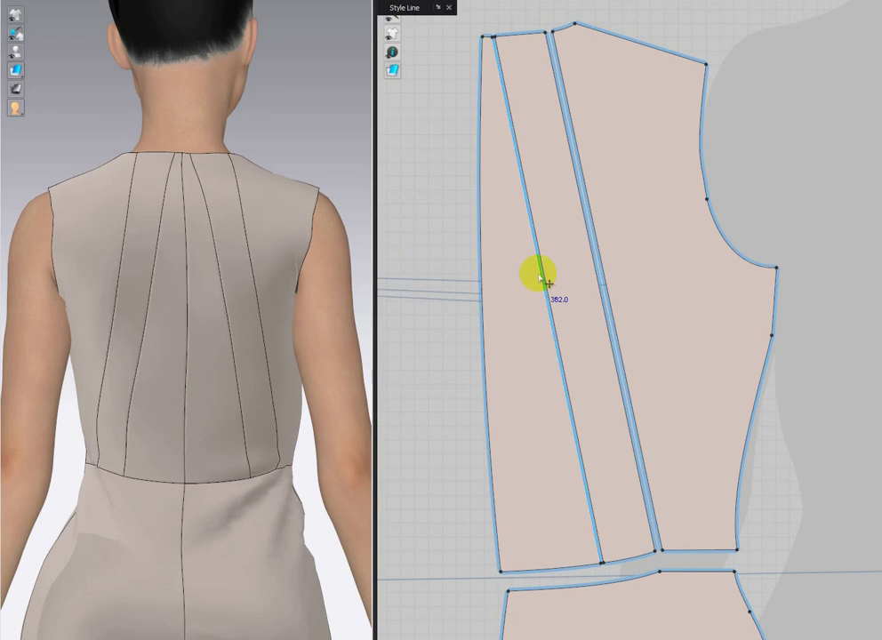
Hide the two wedge panels beside the centre back so the back bodice has an open cut-out.
{"action": "scroll", "coordinate": [543, 277], "scroll_direction": "down", "scroll_amount": 3}
{"action": "left_click", "coordinate": [557, 227]}
{"action": "scroll", "coordinate": [652, 181], "scroll_direction": "down", "scroll_amount": 3}
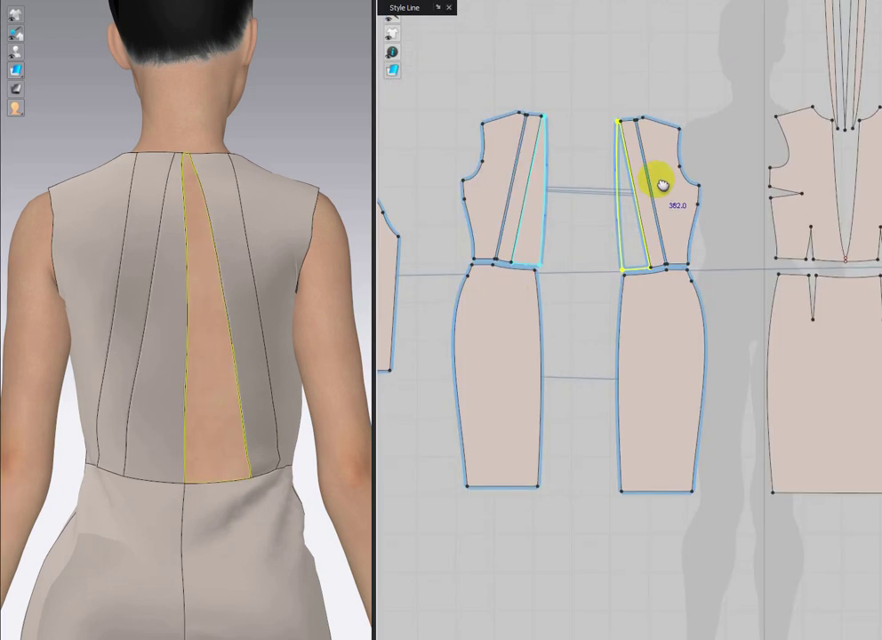
{"action": "left_click", "coordinate": [544, 204]}
{"action": "left_click", "coordinate": [561, 510]}
{"action": "scroll", "coordinate": [289, 346], "scroll_direction": "down", "scroll_amount": 2}
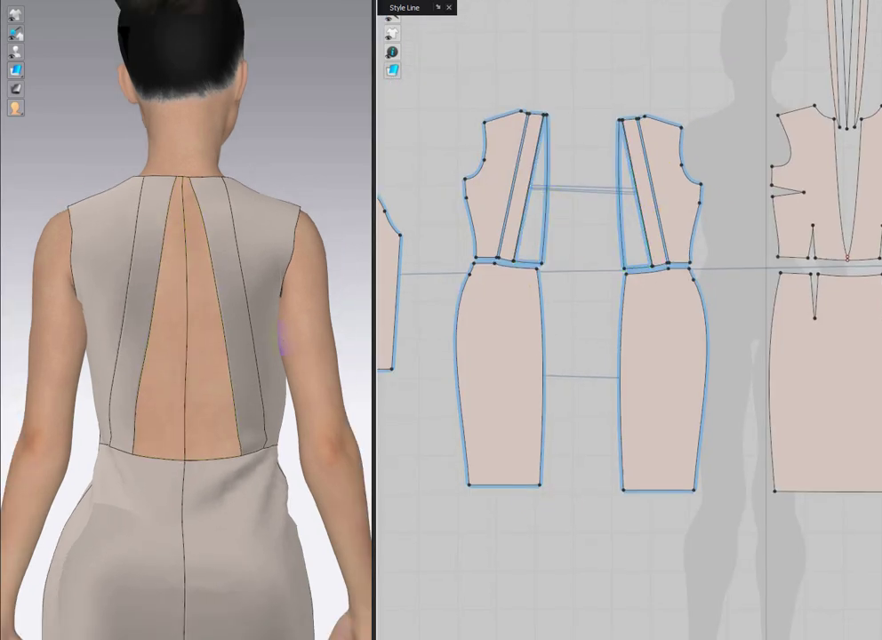
Bring in the curved stand collar pattern, drape it around the avatar's neck and check it from front and back.
{"action": "right_click_drag", "start_coordinate": [289, 345], "coordinate": [55, 352]}
{"action": "scroll", "coordinate": [185, 354], "scroll_direction": "down", "scroll_amount": 4}
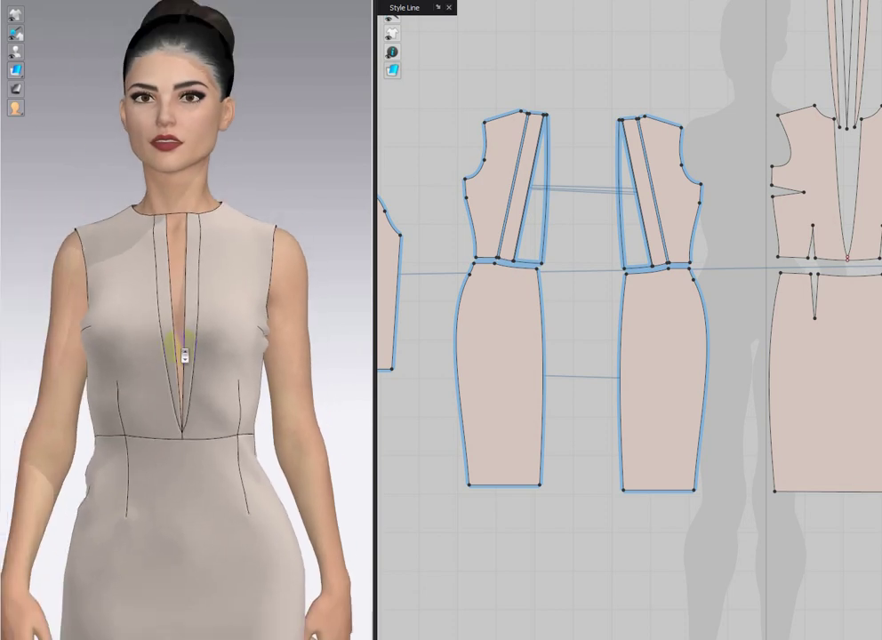
{"action": "middle_click_drag", "start_coordinate": [191, 363], "coordinate": [195, 305]}
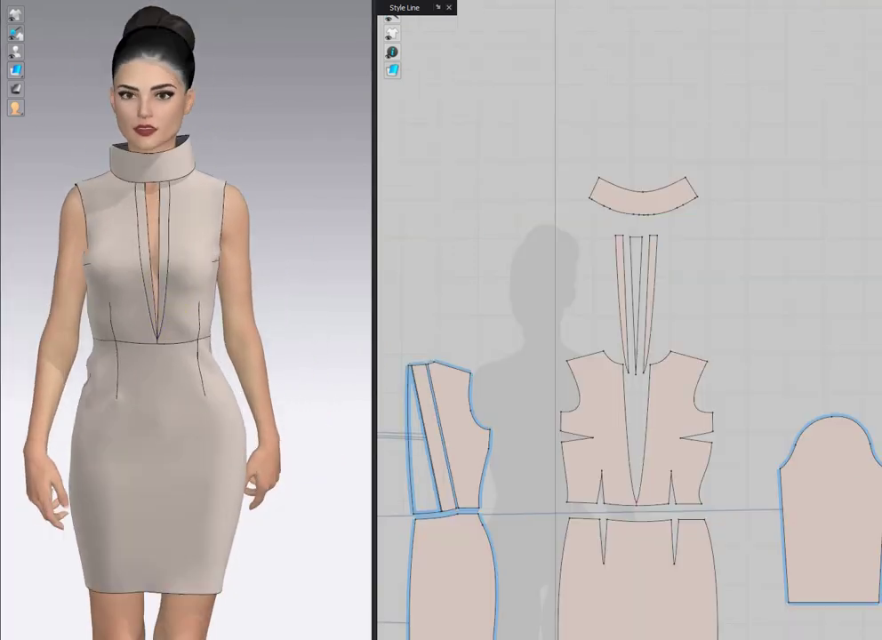
{"action": "left_click", "coordinate": [645, 203]}
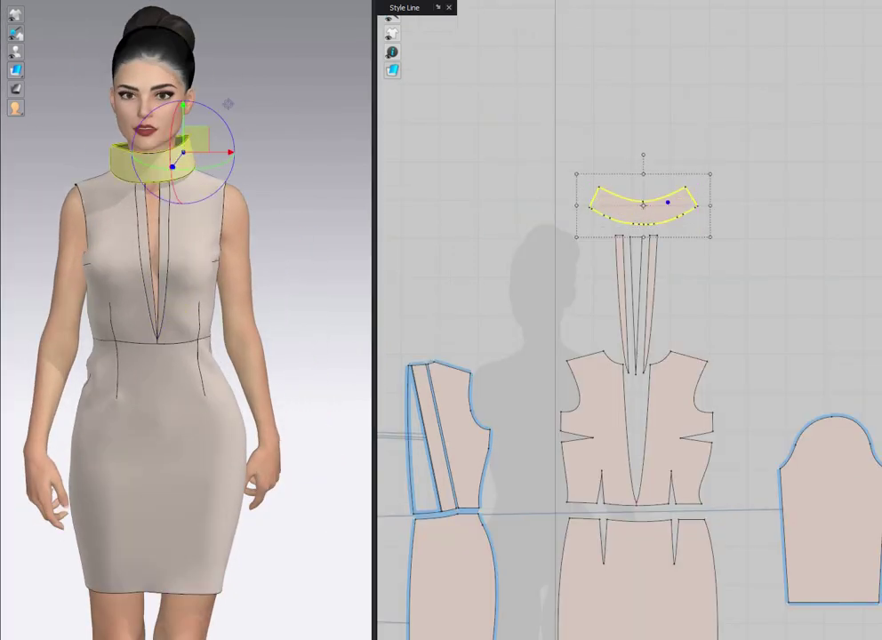
{"action": "key", "text": "space"}
{"action": "right_click_drag", "start_coordinate": [71, 167], "coordinate": [132, 209]}
{"action": "middle_click_drag", "start_coordinate": [132, 210], "coordinate": [139, 265]}
{"action": "scroll", "coordinate": [134, 234], "scroll_direction": "up", "scroll_amount": 2}
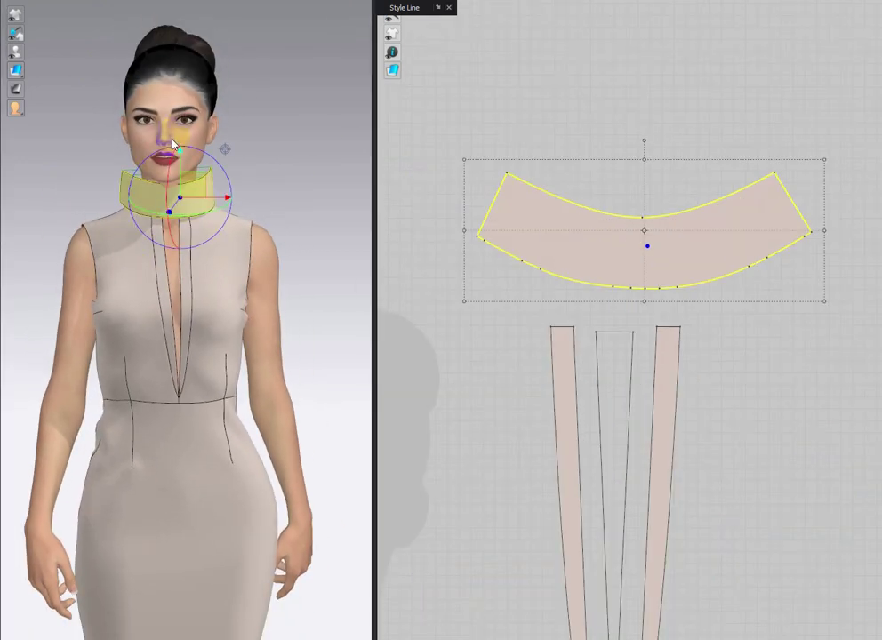
{"action": "key", "text": "space"}
{"action": "right_click_drag", "start_coordinate": [182, 265], "coordinate": [445, 285]}
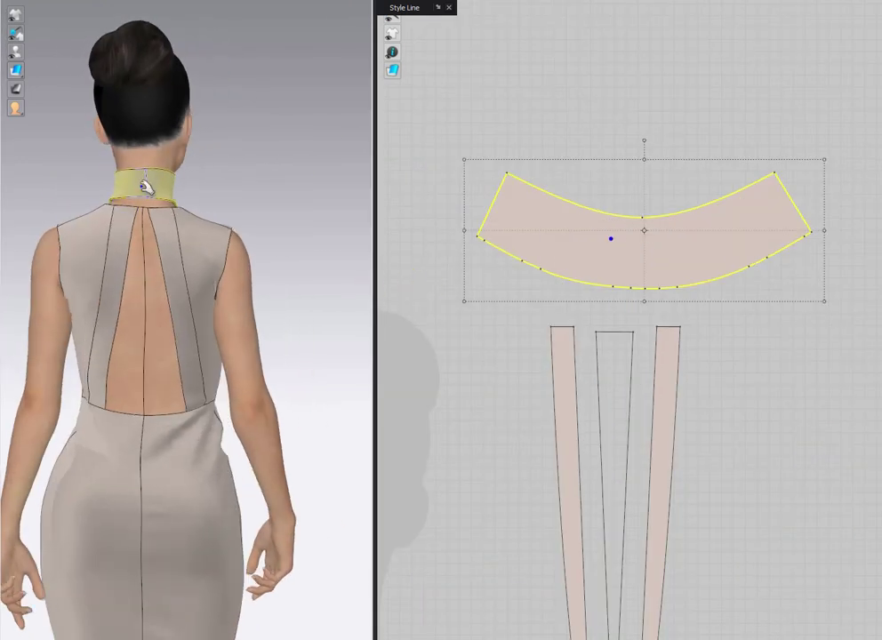
{"action": "right_click_drag", "start_coordinate": [140, 207], "coordinate": [3, 266]}
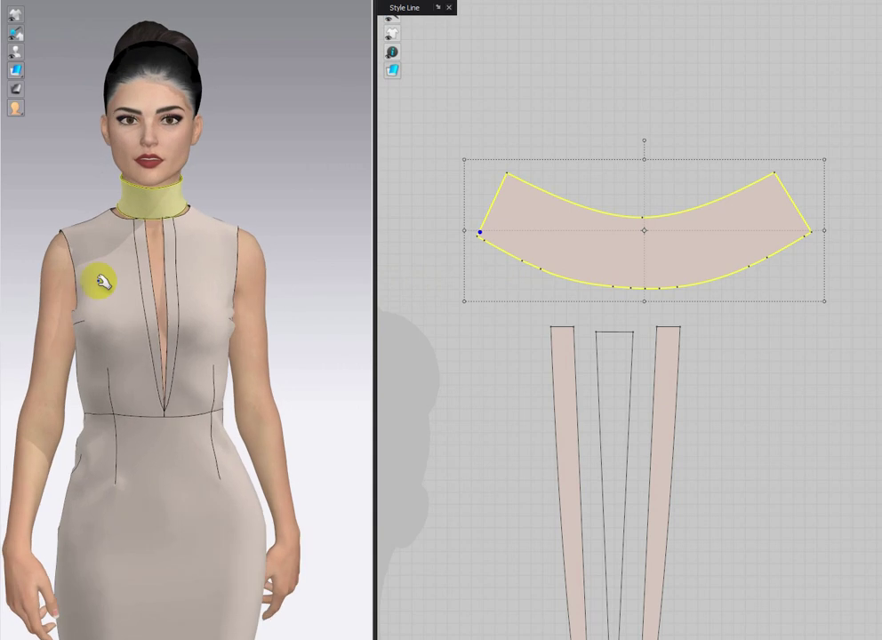
Free-sew the collar's lower edge to the tops of the three narrow front panels, 24.0 at the centre and 15.0 on each side.
{"action": "middle_click_drag", "start_coordinate": [102, 282], "coordinate": [138, 241]}
{"action": "scroll", "coordinate": [715, 108], "scroll_direction": "up", "scroll_amount": 3}
{"action": "key", "text": "m"}
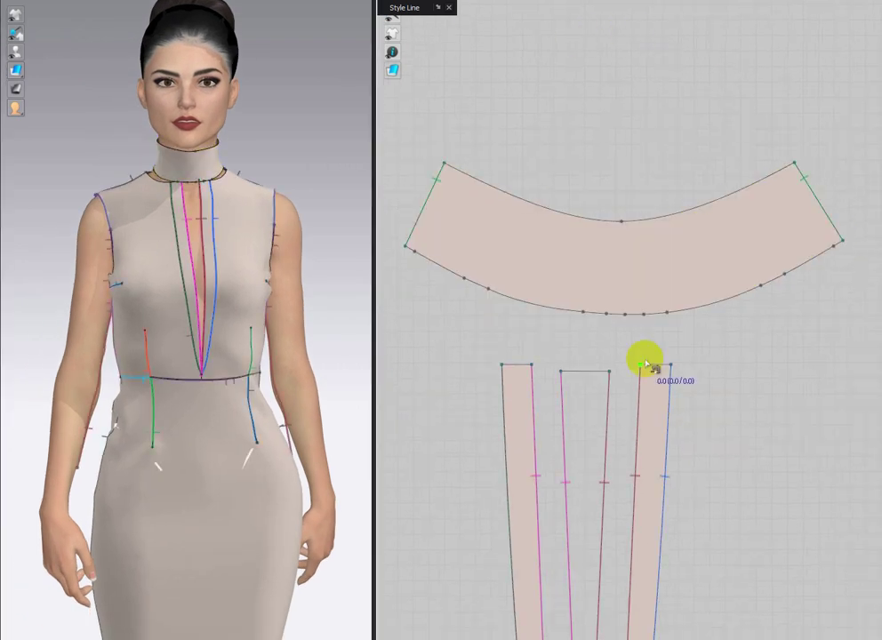
{"action": "scroll", "coordinate": [646, 359], "scroll_direction": "down", "scroll_amount": 1}
{"action": "middle_click_drag", "start_coordinate": [644, 352], "coordinate": [641, 203]}
{"action": "scroll", "coordinate": [630, 195], "scroll_direction": "up", "scroll_amount": 3}
{"action": "scroll", "coordinate": [626, 196], "scroll_direction": "down", "scroll_amount": 1}
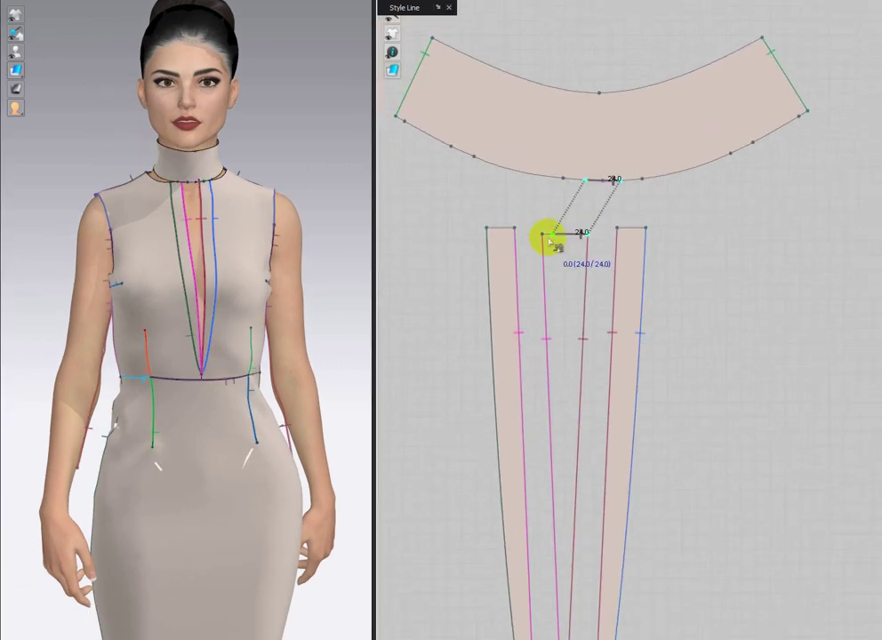
{"action": "left_click", "coordinate": [489, 229]}
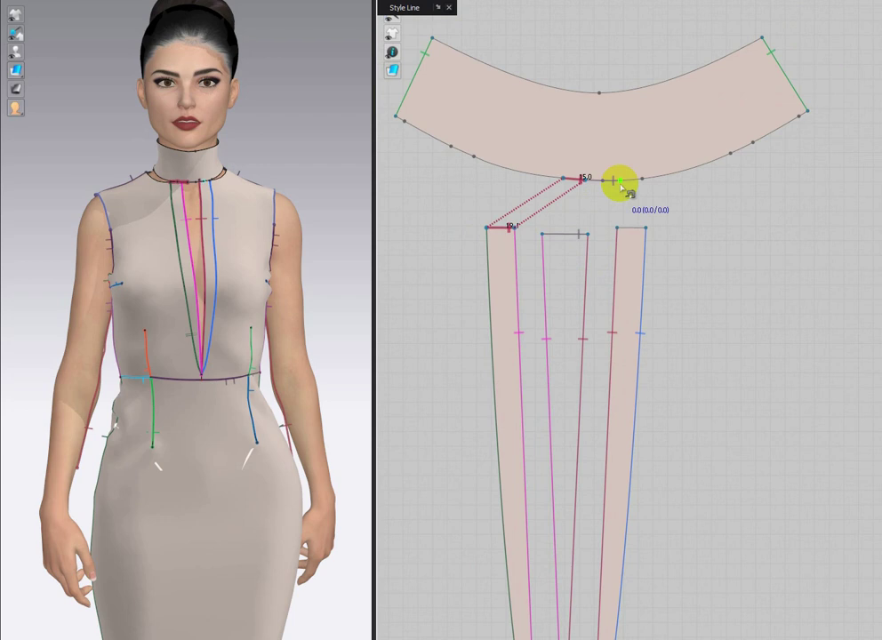
{"action": "scroll", "coordinate": [645, 233], "scroll_direction": "down", "scroll_amount": 8}
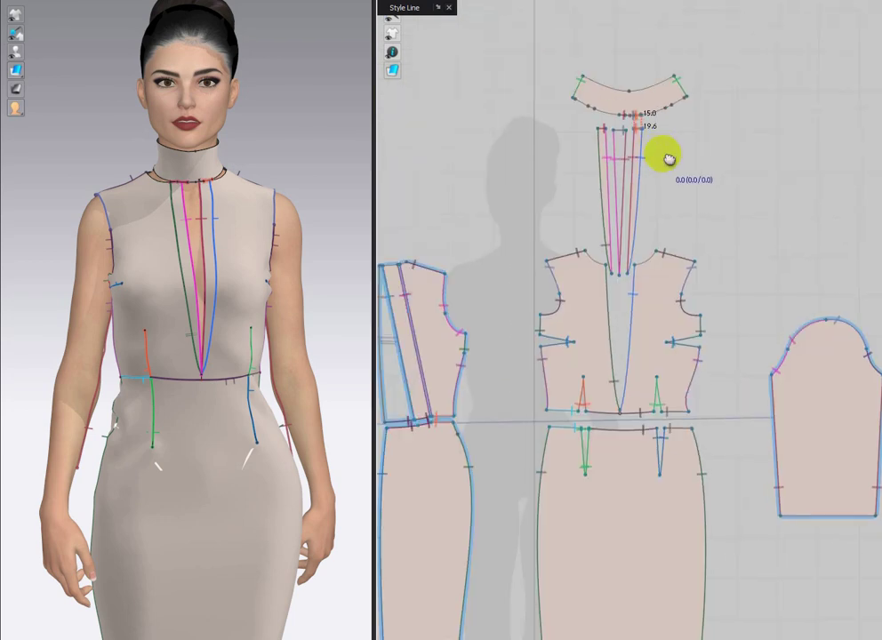
Free-sew the collar's lower edge to the neckline curves of both front bodice halves.
{"action": "middle_click_drag", "start_coordinate": [714, 147], "coordinate": [754, 139]}
{"action": "scroll", "coordinate": [754, 142], "scroll_direction": "up", "scroll_amount": 3}
{"action": "scroll", "coordinate": [754, 142], "scroll_direction": "down", "scroll_amount": 1}
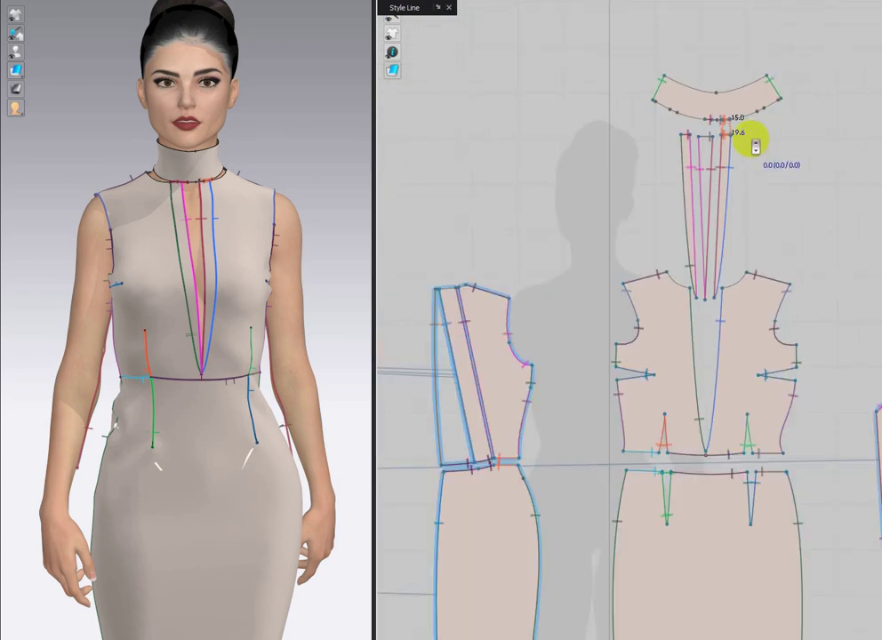
{"action": "scroll", "coordinate": [699, 256], "scroll_direction": "up", "scroll_amount": 3}
{"action": "left_click", "coordinate": [695, 420]}
{"action": "left_click", "coordinate": [665, 155]}
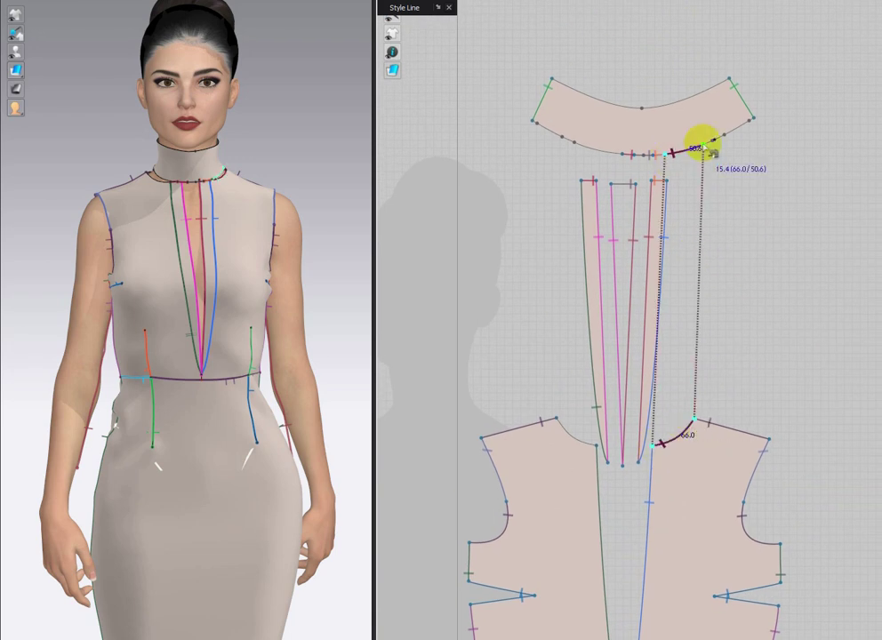
{"action": "left_click", "coordinate": [597, 446]}
{"action": "left_click", "coordinate": [557, 418]}
{"action": "scroll", "coordinate": [610, 397], "scroll_direction": "down", "scroll_amount": 4}
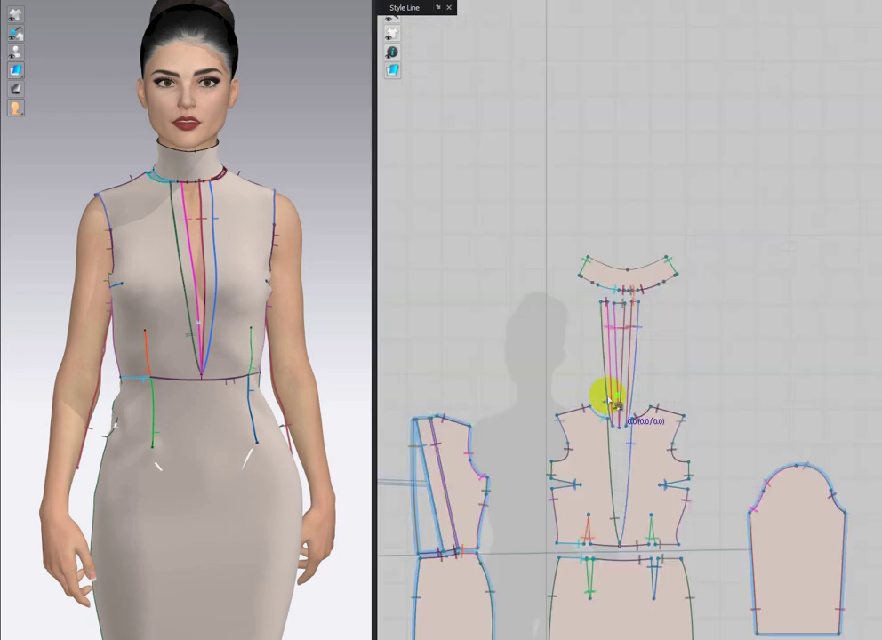
Rearrange the 2D patterns so the sleeves and back pieces sit symmetrically on either side of the front pieces.
{"action": "middle_click_drag", "start_coordinate": [607, 398], "coordinate": [646, 164]}
{"action": "scroll", "coordinate": [647, 164], "scroll_direction": "down", "scroll_amount": 3}
{"action": "key", "text": "a"}
{"action": "left_click_drag", "start_coordinate": [758, 249], "coordinate": [842, 249]}
{"action": "left_click_drag", "start_coordinate": [463, 130], "coordinate": [537, 349]}
{"action": "left_click_drag", "start_coordinate": [501, 298], "coordinate": [732, 296]}
{"action": "left_click_drag", "start_coordinate": [550, 180], "coordinate": [589, 307]}
{"action": "left_click_drag", "start_coordinate": [582, 294], "coordinate": [600, 294]}
{"action": "scroll", "coordinate": [720, 192], "scroll_direction": "up", "scroll_amount": 3}
{"action": "middle_click_drag", "start_coordinate": [720, 192], "coordinate": [747, 305]}
{"action": "left_click", "coordinate": [723, 220]}
Free-sew one end of the collar to the left-hand back neckline in segments of 17.0, 36.0 and 7.0.
{"action": "key", "text": "m"}
{"action": "scroll", "coordinate": [605, 171], "scroll_direction": "up", "scroll_amount": 3}
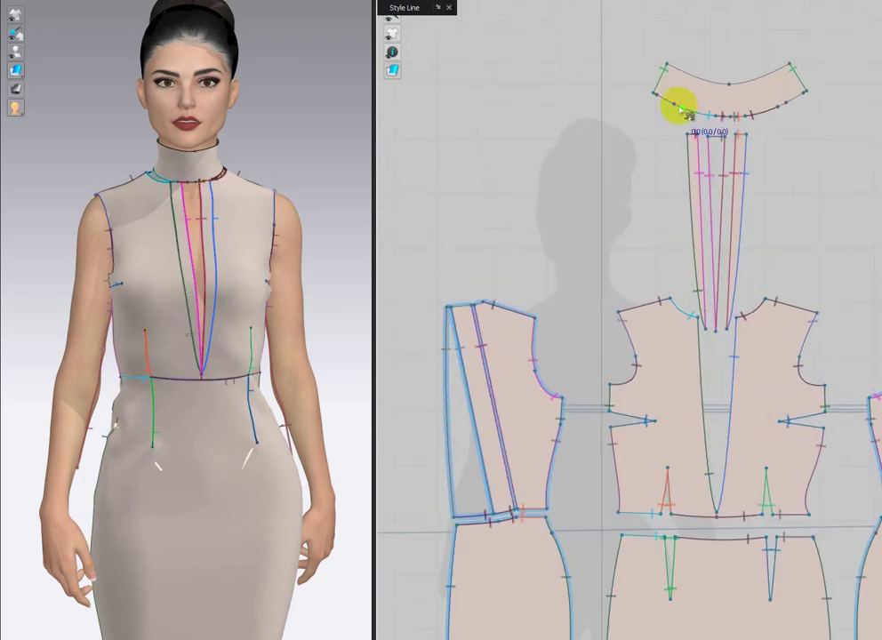
{"action": "left_click", "coordinate": [475, 308]}
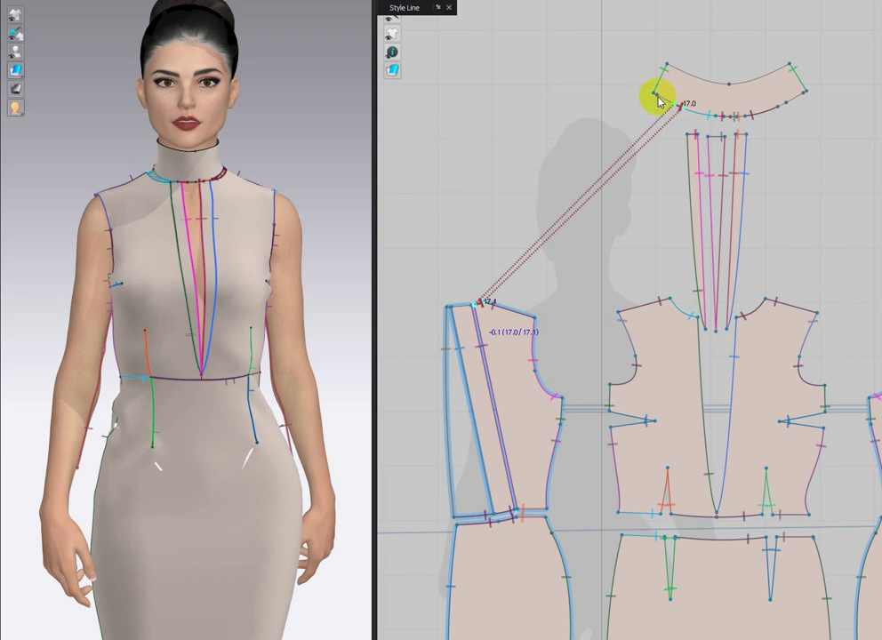
{"action": "left_click", "coordinate": [659, 102]}
{"action": "left_click", "coordinate": [452, 312]}
{"action": "scroll", "coordinate": [466, 274], "scroll_direction": "up", "scroll_amount": 3}
{"action": "left_click", "coordinate": [435, 336]}
{"action": "scroll", "coordinate": [499, 292], "scroll_direction": "down", "scroll_amount": 4}
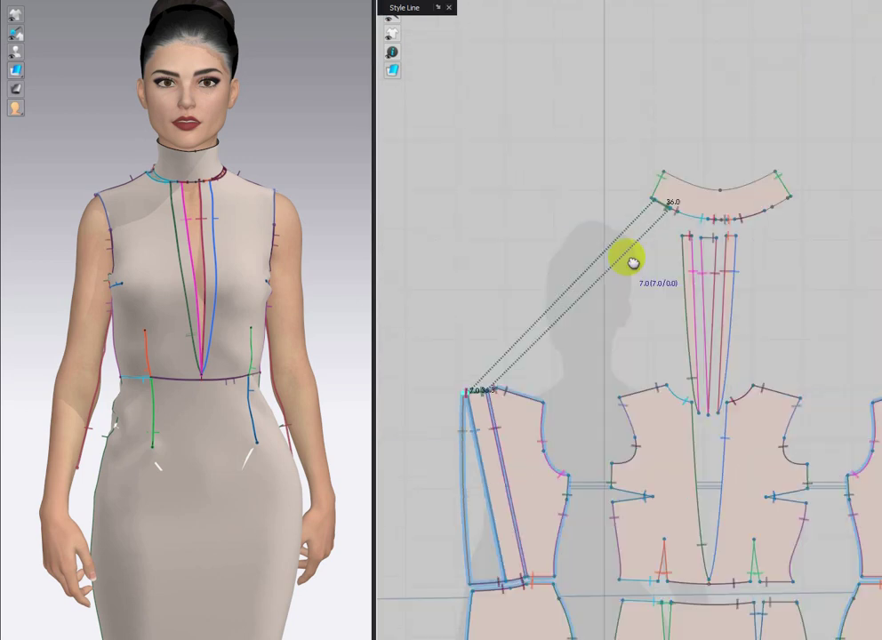
{"action": "scroll", "coordinate": [659, 200], "scroll_direction": "up", "scroll_amount": 6}
{"action": "left_click", "coordinate": [659, 201]}
{"action": "left_click", "coordinate": [641, 192]}
{"action": "scroll", "coordinate": [686, 253], "scroll_direction": "down", "scroll_amount": 4}
Free-sew the other end of the collar to the right-hand back neckline in segments of 17.0, 36.0 and 7.0.
{"action": "middle_click_drag", "start_coordinate": [537, 155], "coordinate": [409, 121]}
{"action": "scroll", "coordinate": [592, 233], "scroll_direction": "down", "scroll_amount": 2}
{"action": "middle_click_drag", "start_coordinate": [593, 232], "coordinate": [597, 264]}
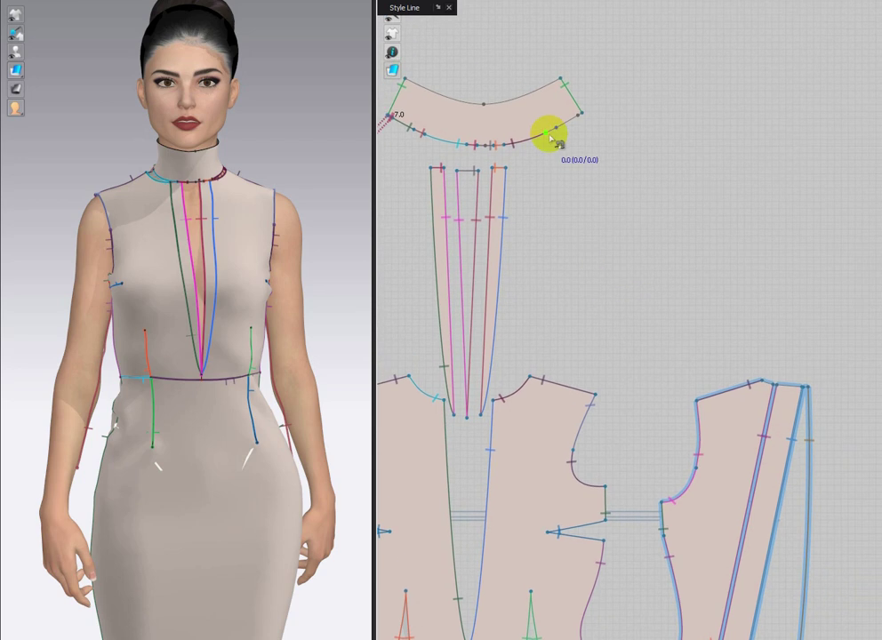
{"action": "left_click", "coordinate": [775, 388]}
{"action": "left_click", "coordinate": [803, 387]}
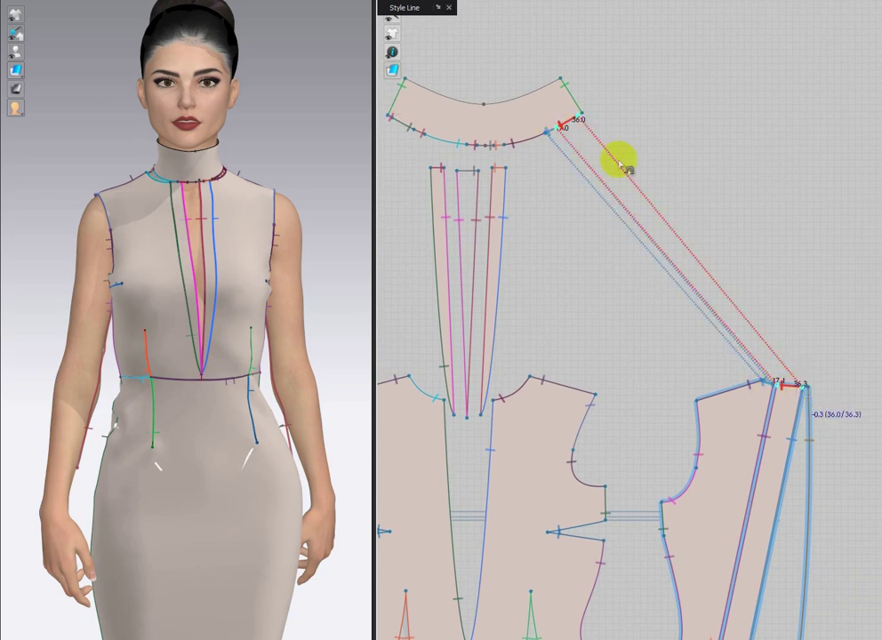
{"action": "scroll", "coordinate": [580, 124], "scroll_direction": "up", "scroll_amount": 5}
{"action": "left_click", "coordinate": [572, 103]}
{"action": "left_click", "coordinate": [585, 95]}
{"action": "scroll", "coordinate": [812, 448], "scroll_direction": "down", "scroll_amount": 5}
{"action": "scroll", "coordinate": [690, 317], "scroll_direction": "up", "scroll_amount": 4}
{"action": "left_click", "coordinate": [716, 377]}
{"action": "left_click", "coordinate": [727, 380]}
Drape the dress so the collar closes onto the front and back neckline.
{"action": "scroll", "coordinate": [725, 274], "scroll_direction": "down", "scroll_amount": 6}
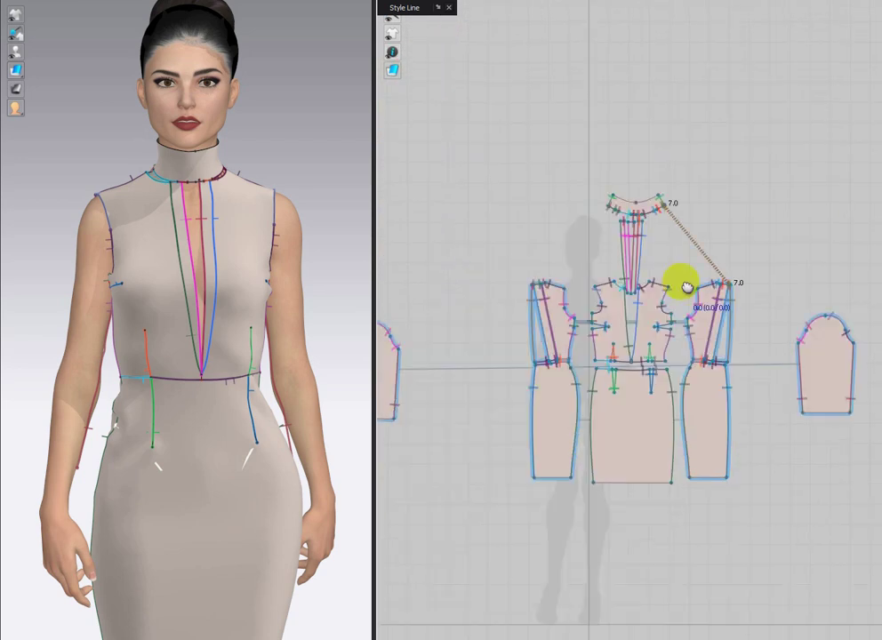
{"action": "mouse_move", "coordinate": [213, 289]}
{"action": "right_mouse_down"}
{"action": "mouse_move", "coordinate": [490, 278]}
{"action": "mouse_move", "coordinate": [209, 289]}
{"action": "right_mouse_up"}
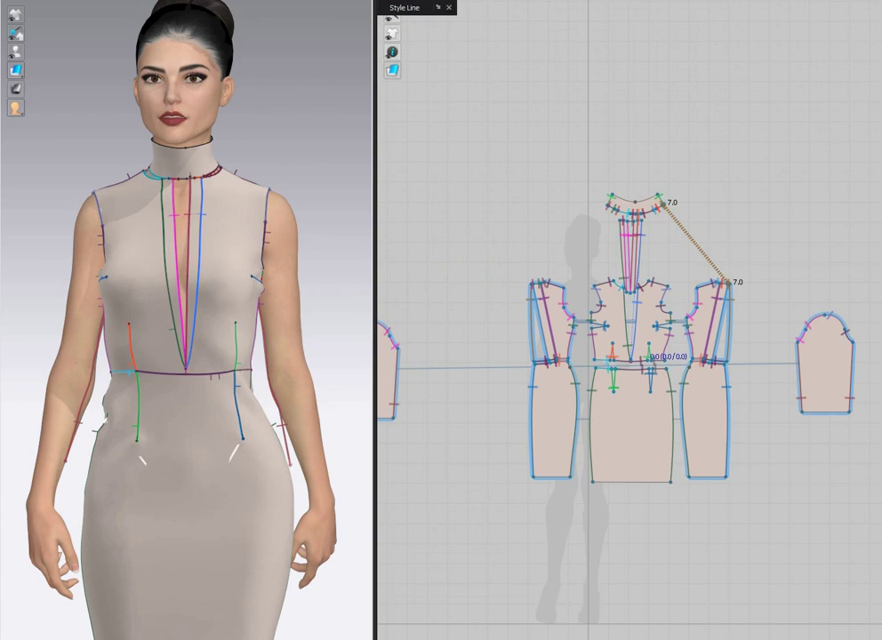
{"action": "key", "text": "q"}
{"action": "scroll", "coordinate": [711, 396], "scroll_direction": "up", "scroll_amount": 3}
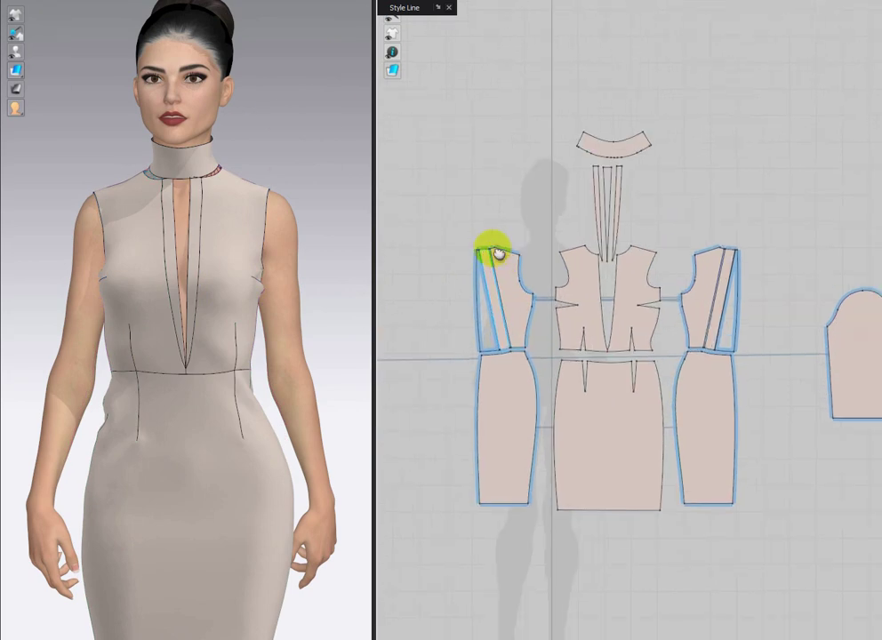
{"action": "key", "text": "space"}
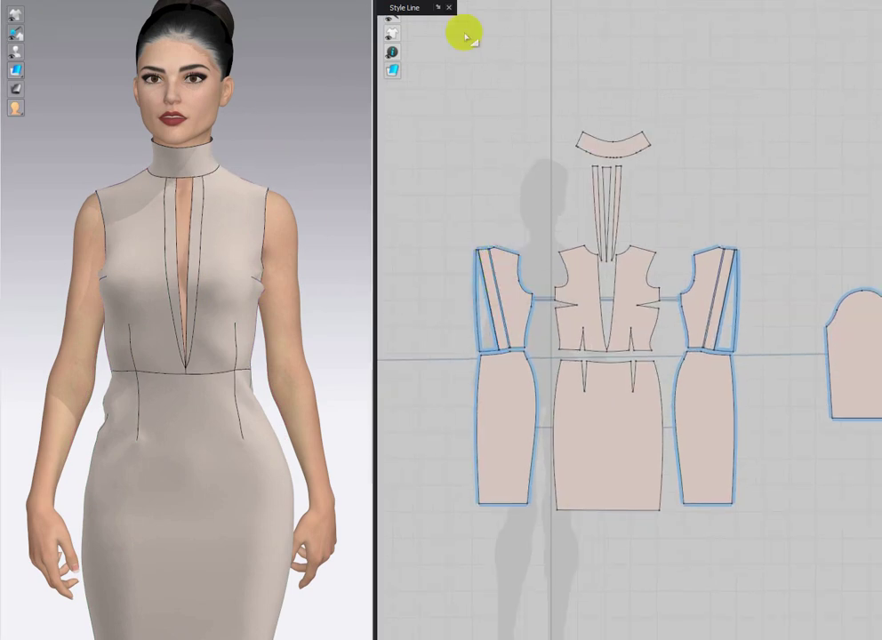
Paste the full-circle flounce pattern below the skirt pieces and position it horizontally around the avatar's legs at the hem.
{"action": "key", "text": "s"}
{"action": "scroll", "coordinate": [307, 191], "scroll_direction": "down", "scroll_amount": 1}
{"action": "key", "text": "q"}
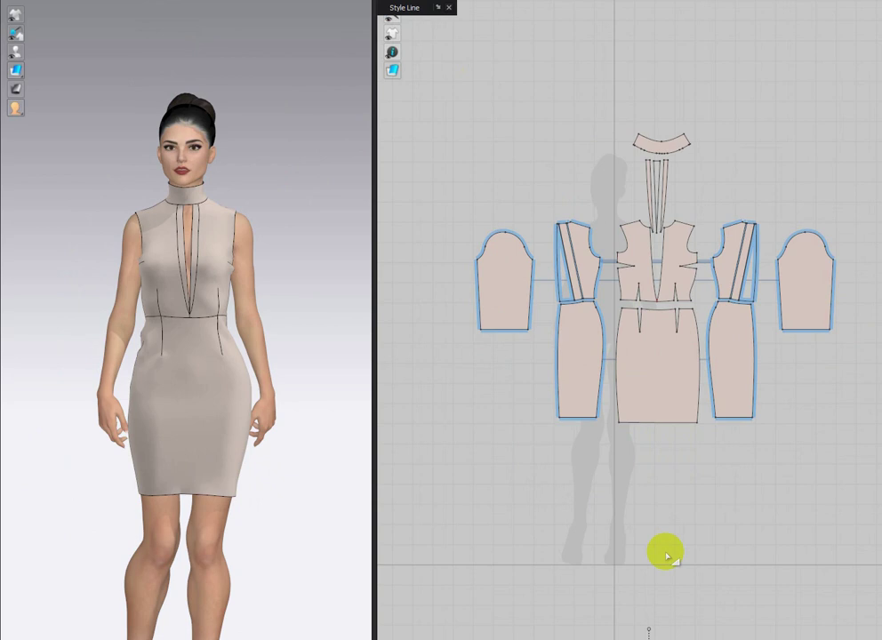
{"action": "scroll", "coordinate": [665, 551], "scroll_direction": "down", "scroll_amount": 2}
{"action": "key", "text": "ctrl+v"}
{"action": "left_click", "coordinate": [660, 532]}
{"action": "scroll", "coordinate": [675, 496], "scroll_direction": "up", "scroll_amount": 3}
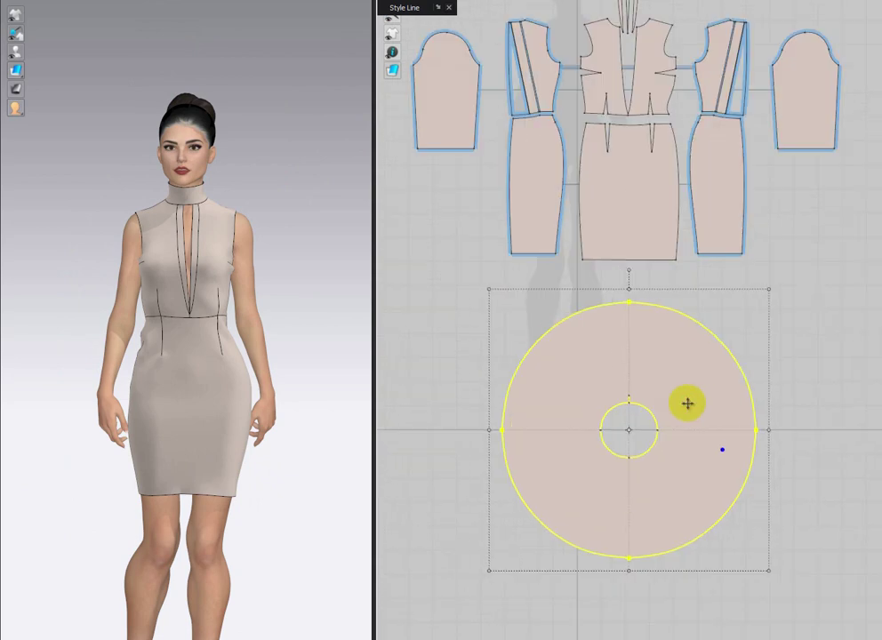
{"action": "scroll", "coordinate": [294, 513], "scroll_direction": "down", "scroll_amount": 2}
{"action": "left_click", "coordinate": [530, 418]}
{"action": "scroll", "coordinate": [296, 448], "scroll_direction": "down", "scroll_amount": 1}
{"action": "key", "text": "shift+q"}
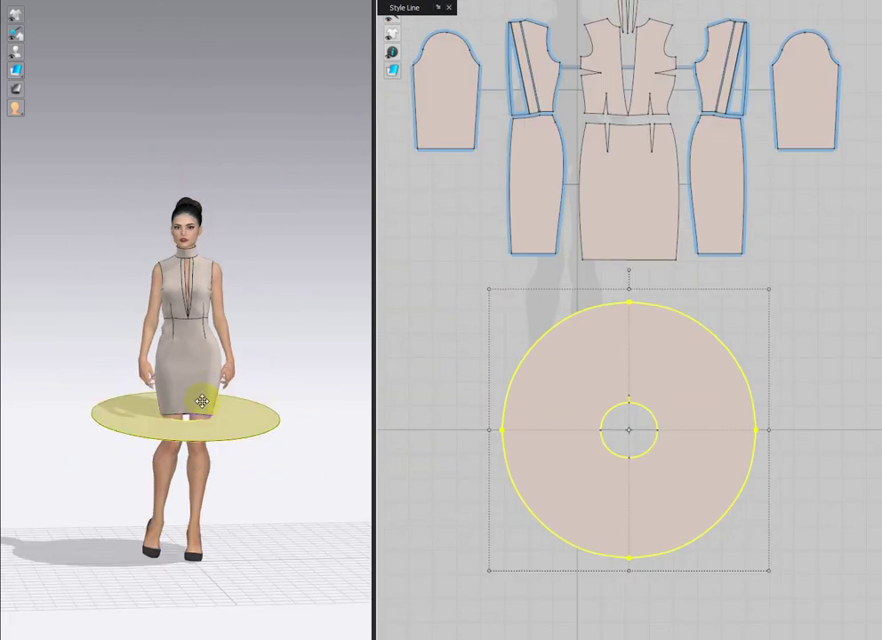
{"action": "scroll", "coordinate": [203, 402], "scroll_direction": "up", "scroll_amount": 2}
{"action": "middle_click_drag", "start_coordinate": [236, 426], "coordinate": [266, 352]}
Sew the left-hand back skirt hem to the upper-left quarter of the circular flounce's inner opening.
{"action": "key", "text": "n"}
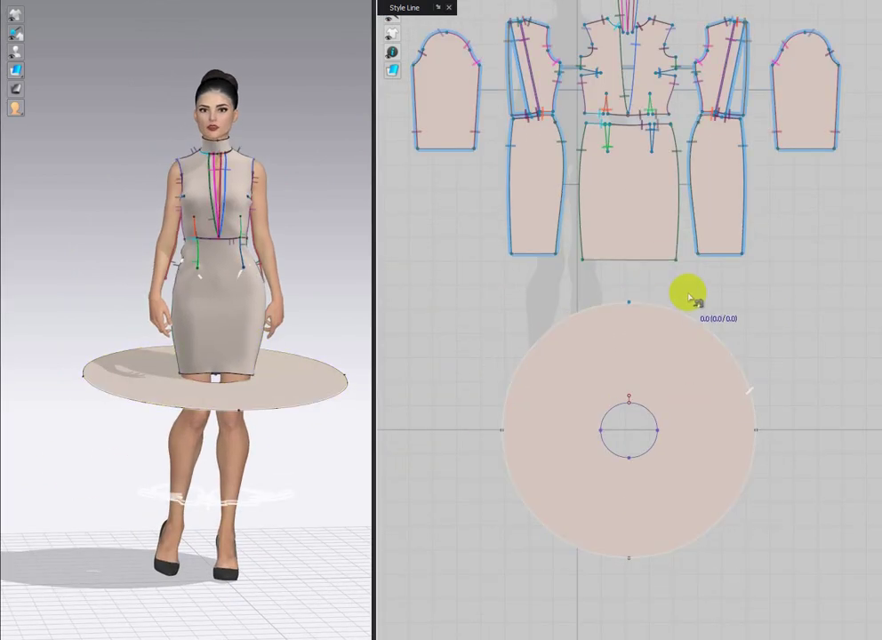
{"action": "scroll", "coordinate": [688, 294], "scroll_direction": "up", "scroll_amount": 3}
{"action": "middle_click_drag", "start_coordinate": [688, 294], "coordinate": [707, 276]}
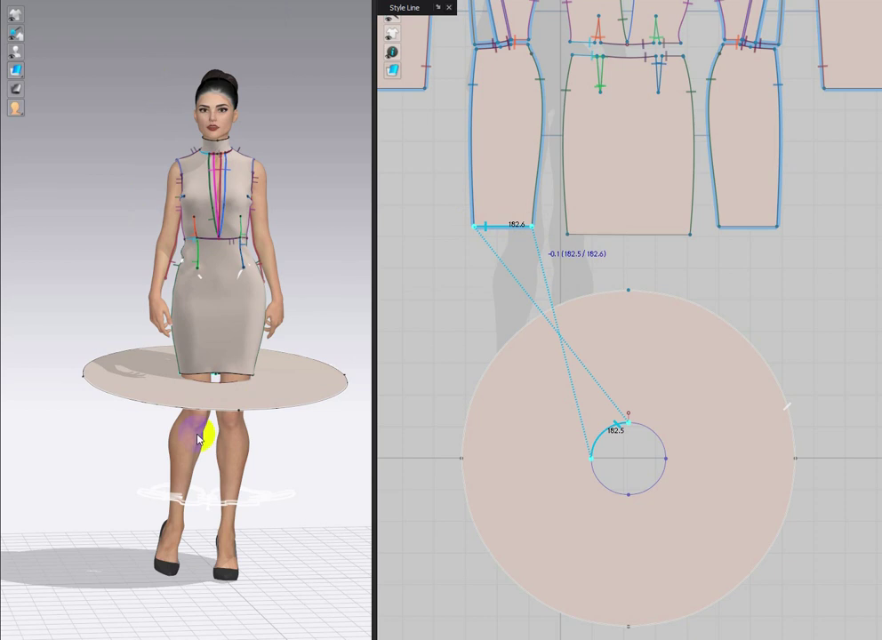
{"action": "key", "text": "q"}
{"action": "middle_click_drag", "start_coordinate": [288, 117], "coordinate": [266, 191]}
{"action": "mouse_move", "coordinate": [225, 379]}
{"action": "middle_mouse_down"}
{"action": "mouse_move", "coordinate": [234, 360]}
{"action": "mouse_move", "coordinate": [229, 393]}
{"action": "middle_mouse_up"}
{"action": "scroll", "coordinate": [234, 361], "scroll_direction": "up", "scroll_amount": 2}
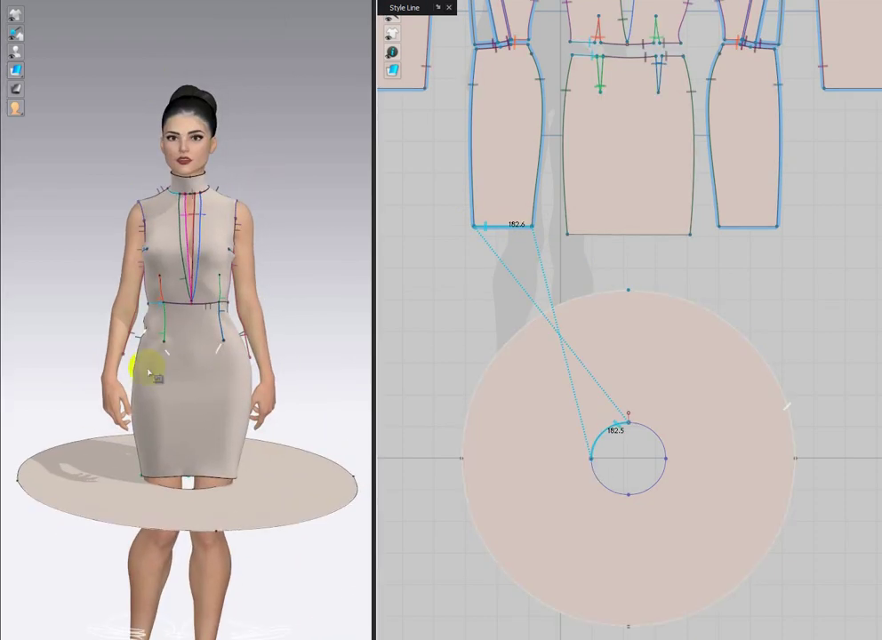
Sew the right-hand back skirt hem to the flounce opening's upper-right quarter and the front skirt hem to its lower half.
{"action": "right_click_drag", "start_coordinate": [147, 369], "coordinate": [255, 406]}
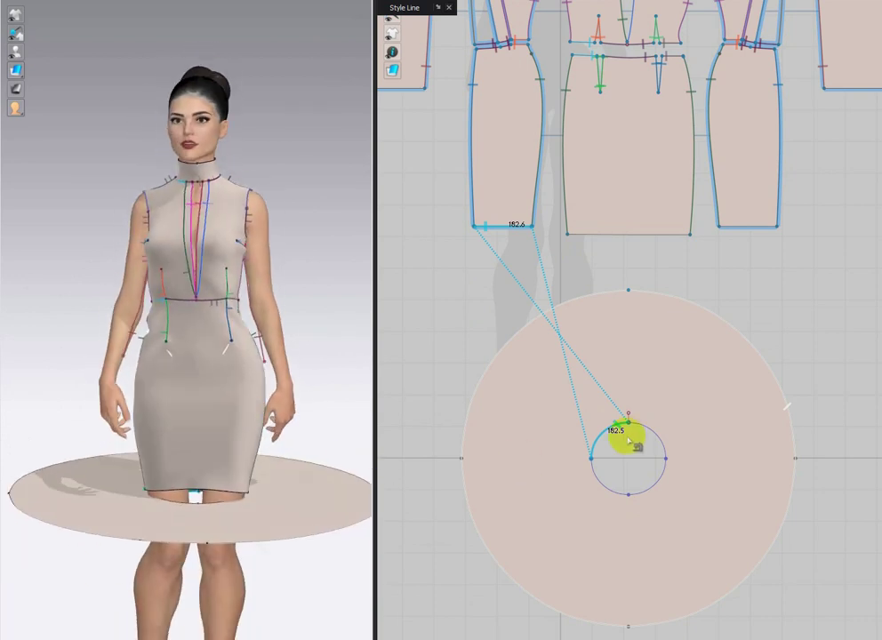
{"action": "left_click_drag", "start_coordinate": [630, 423], "coordinate": [629, 422]}
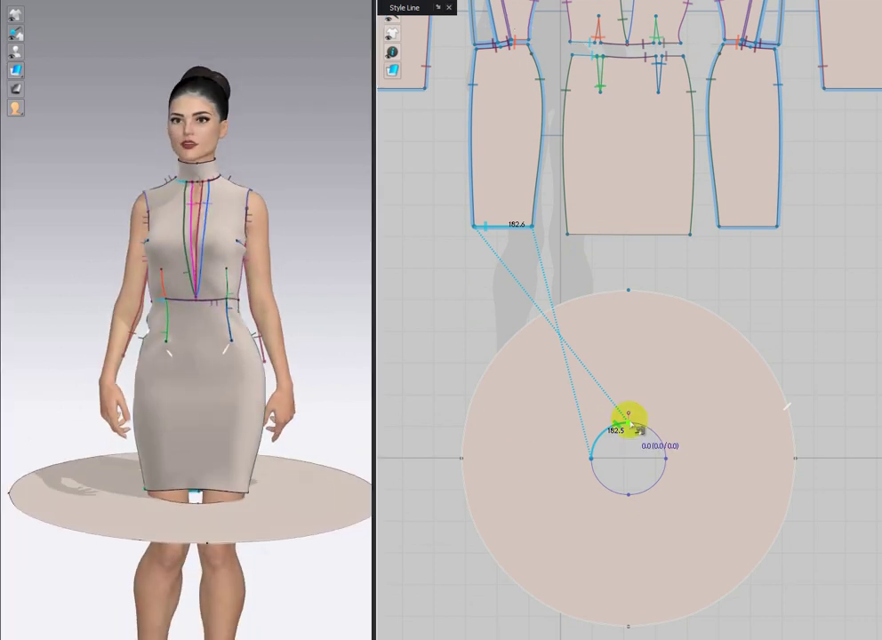
{"action": "left_click", "coordinate": [778, 227]}
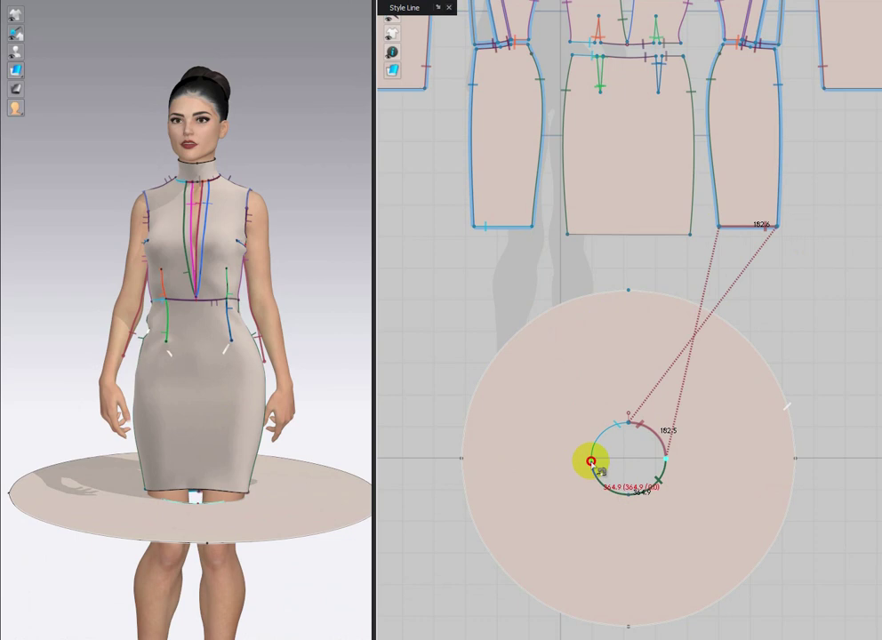
{"action": "left_click", "coordinate": [689, 238]}
{"action": "left_click", "coordinate": [573, 238]}
{"action": "left_click", "coordinate": [422, 4]}
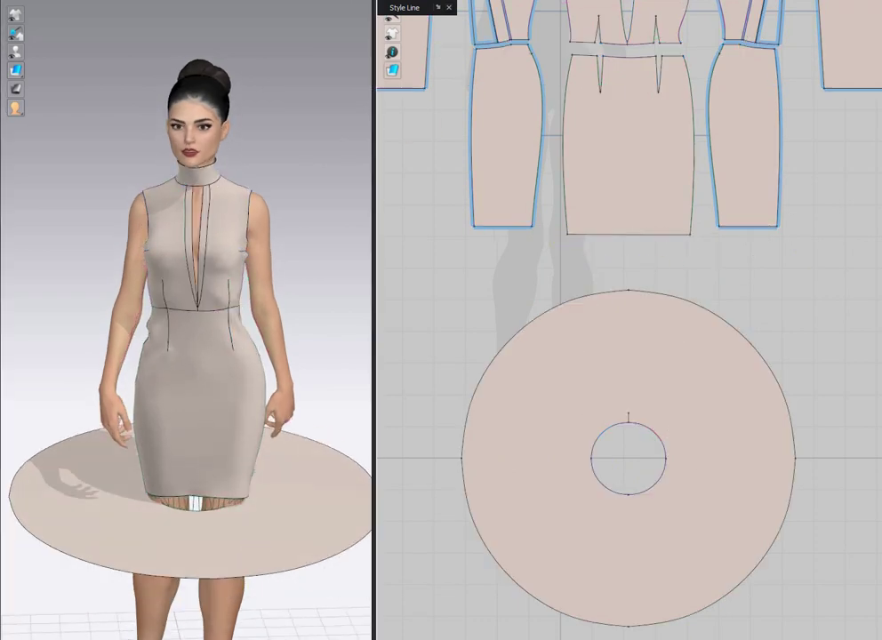
Freeze the dress pieces above the flounce and drape the flounce down from the skirt hem, pulling its sides outward.
{"action": "scroll", "coordinate": [283, 578], "scroll_direction": "down", "scroll_amount": 4}
{"action": "right_click_drag", "start_coordinate": [283, 578], "coordinate": [271, 459]}
{"action": "scroll", "coordinate": [656, 352], "scroll_direction": "down", "scroll_amount": 5}
{"action": "left_click_drag", "start_coordinate": [503, 102], "coordinate": [766, 315]}
{"action": "key", "text": "ctrl+k"}
{"action": "key", "text": "space"}
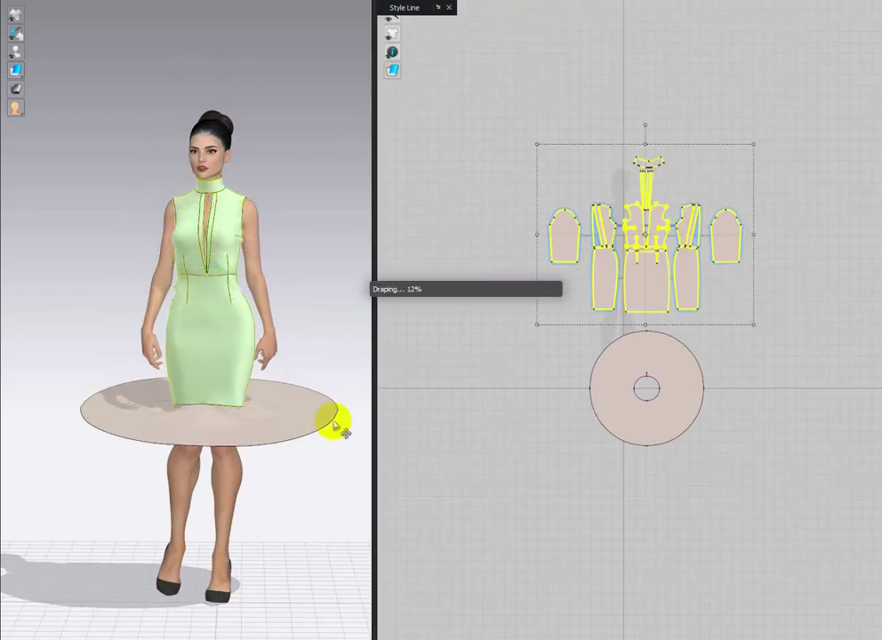
{"action": "middle_click_drag", "start_coordinate": [318, 443], "coordinate": [282, 438]}
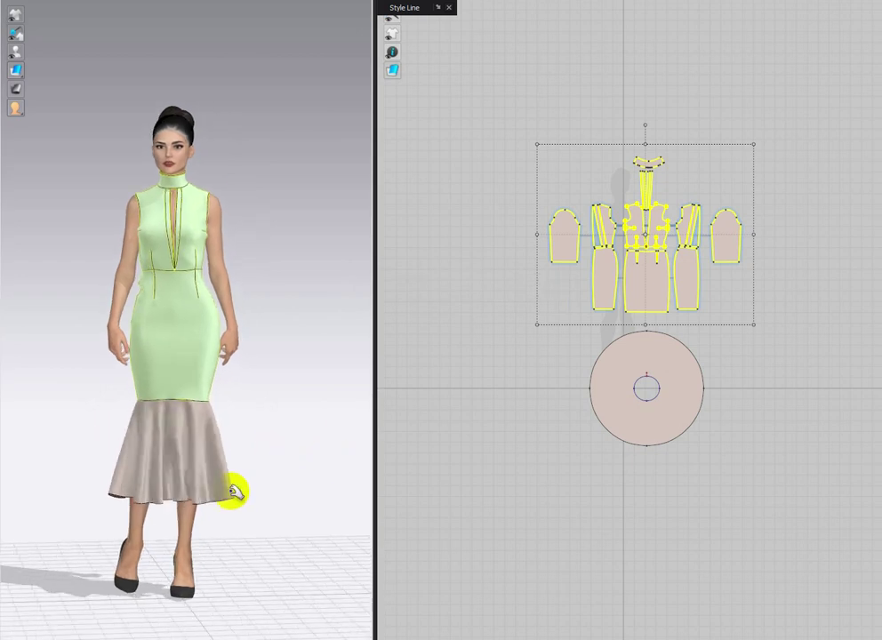
{"action": "left_click_drag", "start_coordinate": [229, 491], "coordinate": [244, 488]}
{"action": "left_click_drag", "start_coordinate": [122, 500], "coordinate": [94, 498]}
{"action": "right_click_drag", "start_coordinate": [186, 527], "coordinate": [171, 535]}
Unfreeze the dress pieces and pull the back waist towards the side while draping.
{"action": "left_click_drag", "start_coordinate": [526, 108], "coordinate": [763, 319]}
{"action": "right_click_drag", "start_coordinate": [208, 402], "coordinate": [45, 379]}
{"action": "middle_click_drag", "start_coordinate": [44, 380], "coordinate": [95, 357]}
{"action": "left_click_drag", "start_coordinate": [186, 250], "coordinate": [219, 266]}
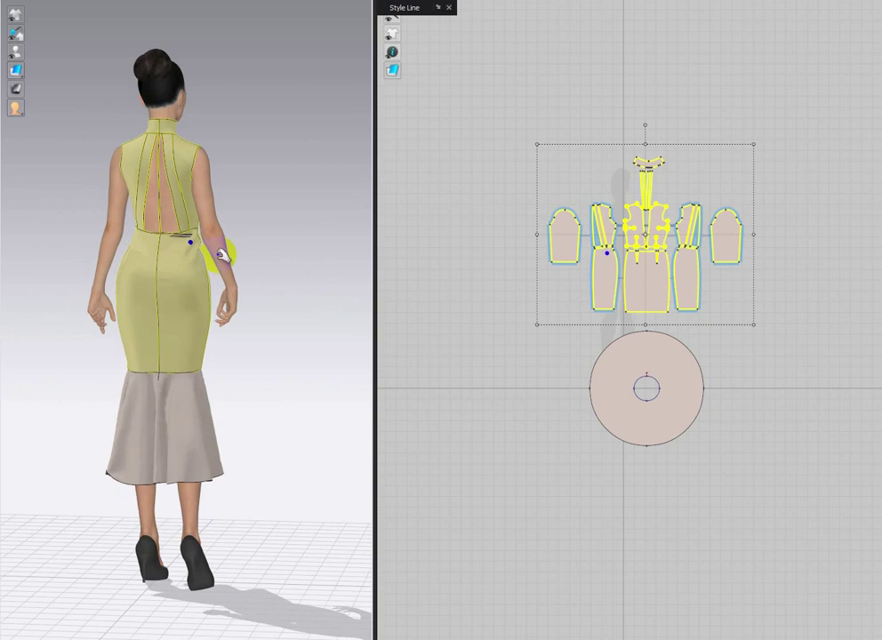
{"action": "scroll", "coordinate": [259, 252], "scroll_direction": "up", "scroll_amount": 2}
Drape the dress again and smooth the right-hand back skirt panel and the side seam at the hip.
{"action": "left_click", "coordinate": [436, 339]}
{"action": "scroll", "coordinate": [626, 445], "scroll_direction": "up", "scroll_amount": 10}
{"action": "scroll", "coordinate": [553, 416], "scroll_direction": "down", "scroll_amount": 3}
{"action": "middle_click_drag", "start_coordinate": [640, 253], "coordinate": [661, 537]}
{"action": "scroll", "coordinate": [719, 416], "scroll_direction": "down", "scroll_amount": 5}
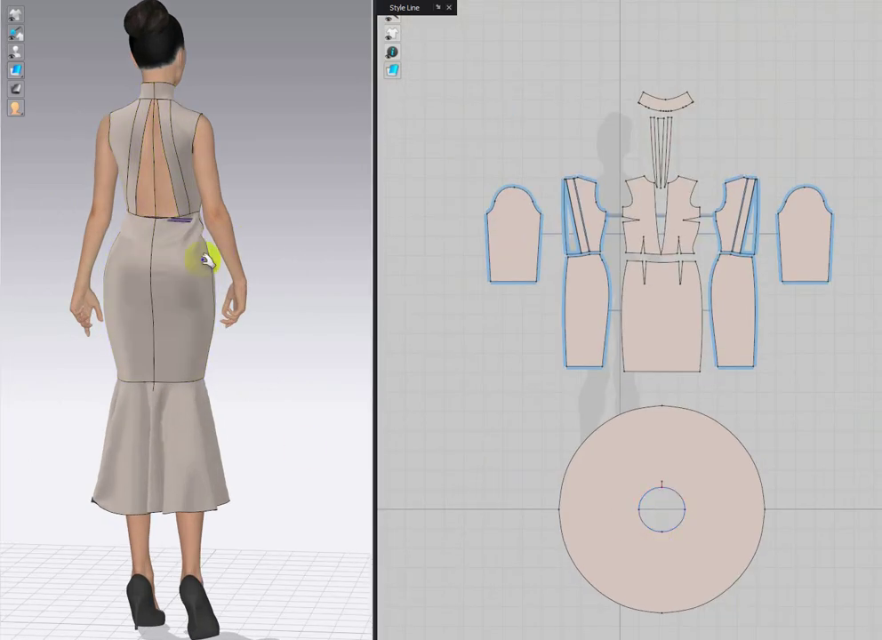
{"action": "left_click", "coordinate": [206, 341]}
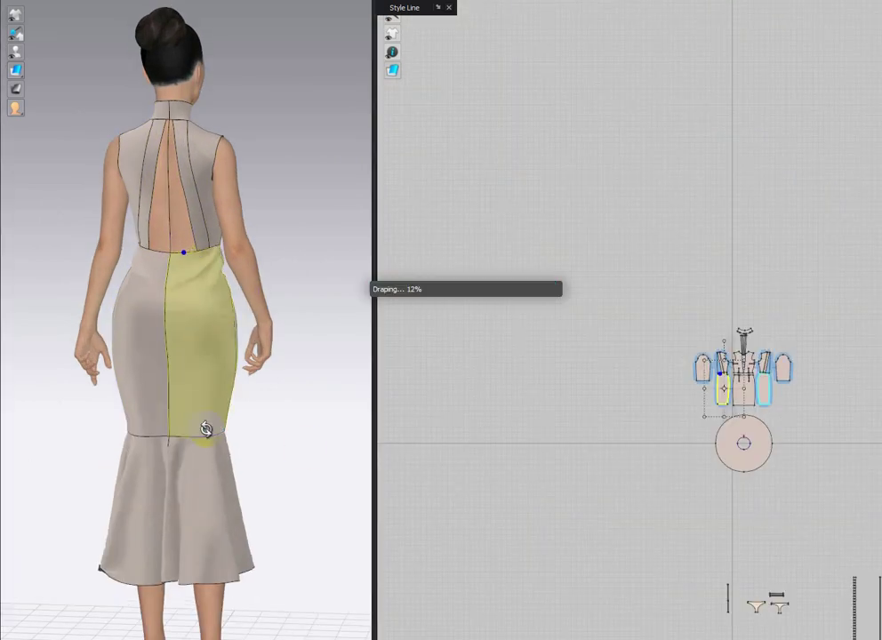
{"action": "right_click_drag", "start_coordinate": [204, 430], "coordinate": [378, 447]}
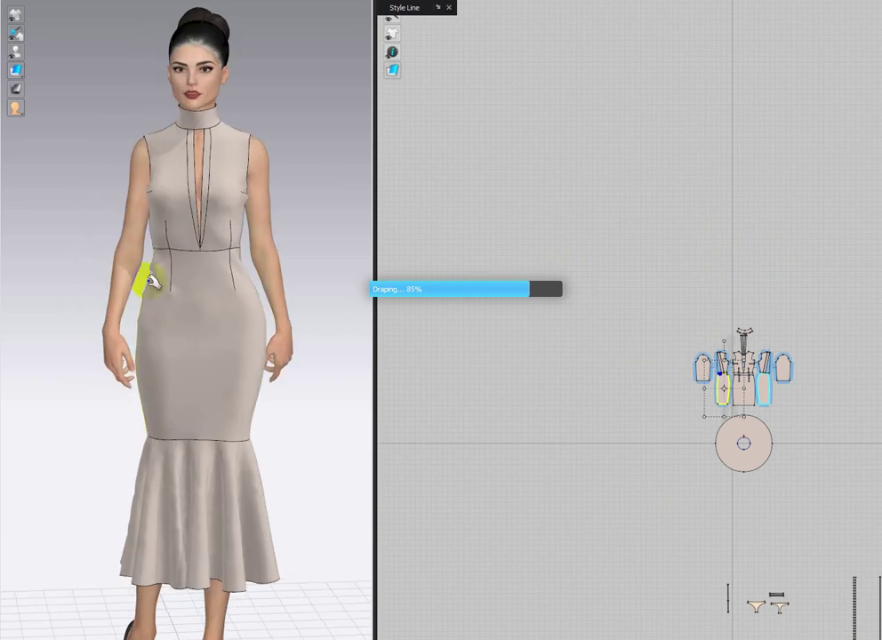
{"action": "left_click_drag", "start_coordinate": [145, 292], "coordinate": [130, 367]}
{"action": "left_click", "coordinate": [281, 459]}
{"action": "scroll", "coordinate": [282, 459], "scroll_direction": "down", "scroll_amount": 2}
{"action": "right_click_drag", "start_coordinate": [279, 457], "coordinate": [233, 425]}
{"action": "middle_click_drag", "start_coordinate": [233, 424], "coordinate": [241, 430]}
Check the fashion illustration, extend the front and back skirt hems downward by 30 mm and drape the longer skirt.
{"action": "left_click", "coordinate": [679, 639]}
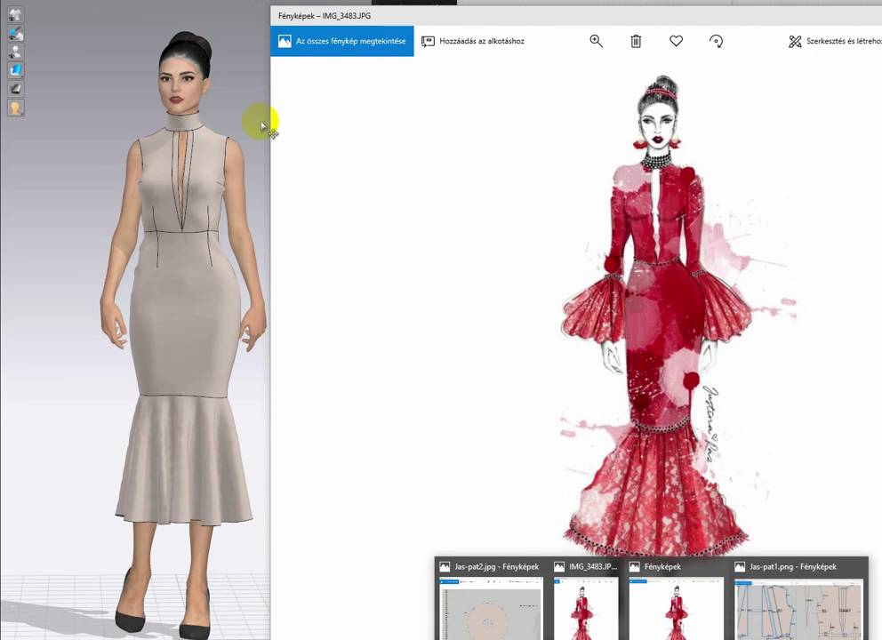
{"action": "left_click", "coordinate": [260, 123]}
{"action": "scroll", "coordinate": [786, 446], "scroll_direction": "up", "scroll_amount": 4}
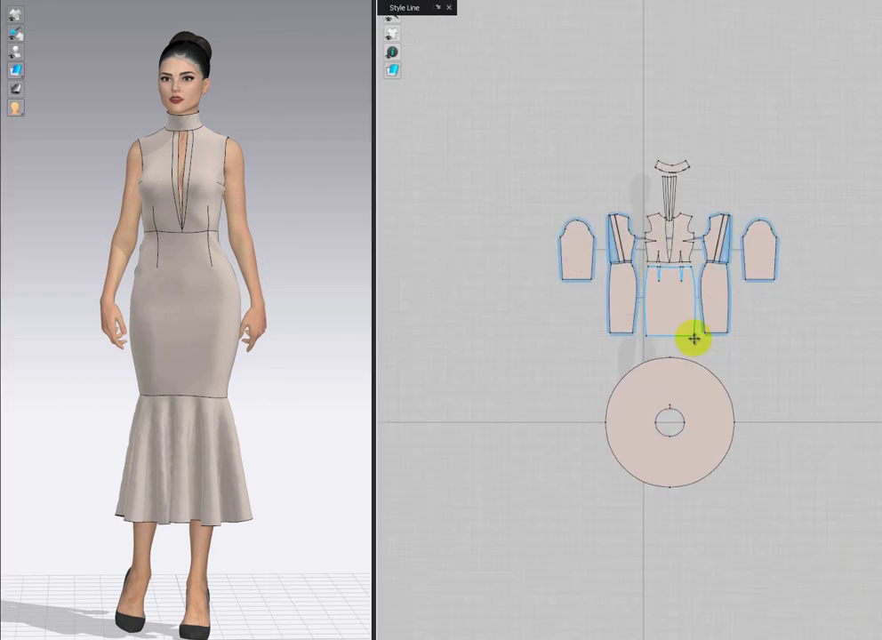
{"action": "scroll", "coordinate": [694, 338], "scroll_direction": "up", "scroll_amount": 3}
{"action": "left_click_drag", "start_coordinate": [609, 339], "coordinate": [607, 345]}
{"action": "right_click", "coordinate": [607, 345]}
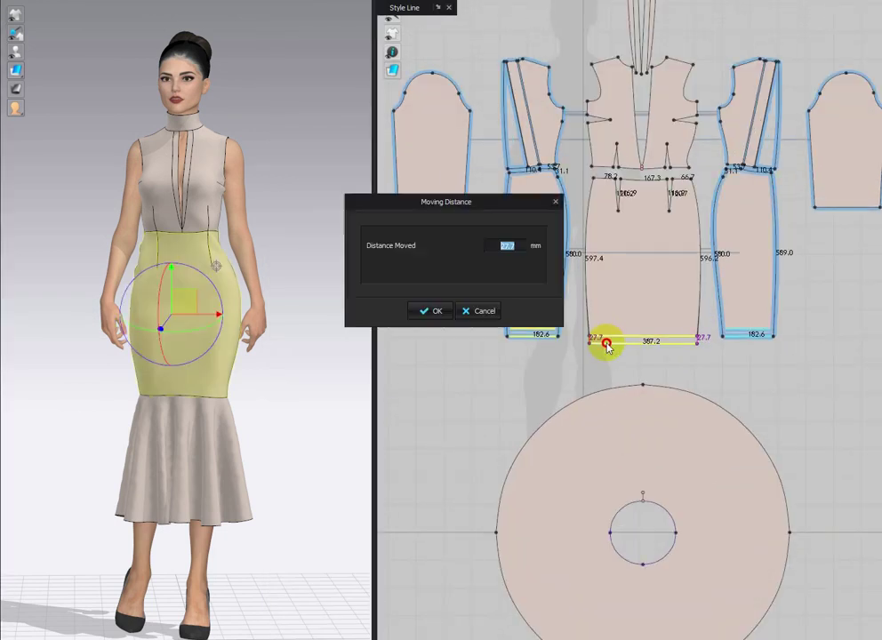
{"action": "type", "text": "30"}
{"action": "key", "text": "Return"}
{"action": "key", "text": "space"}
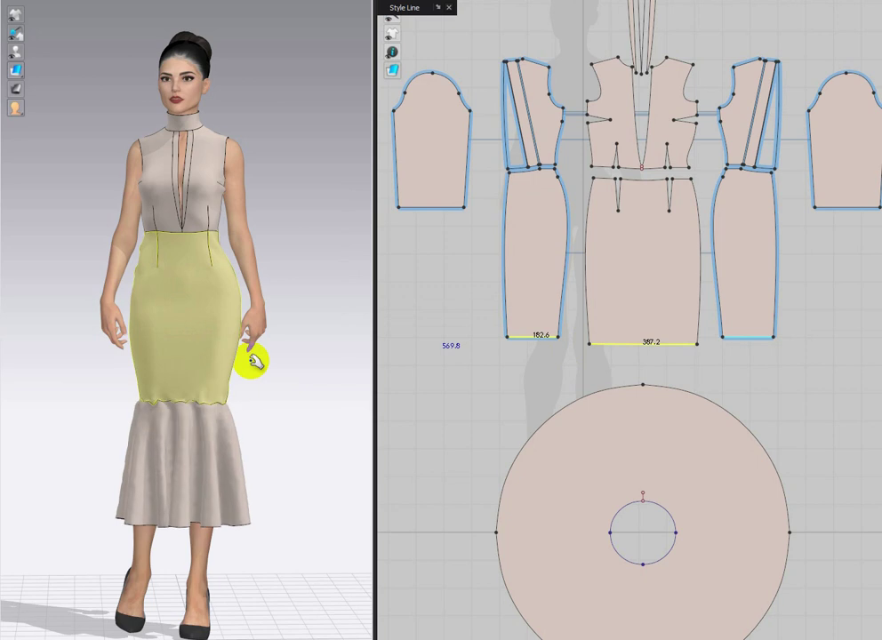
{"action": "left_click_drag", "start_coordinate": [222, 448], "coordinate": [220, 457]}
{"action": "left_click_drag", "start_coordinate": [165, 468], "coordinate": [290, 434]}
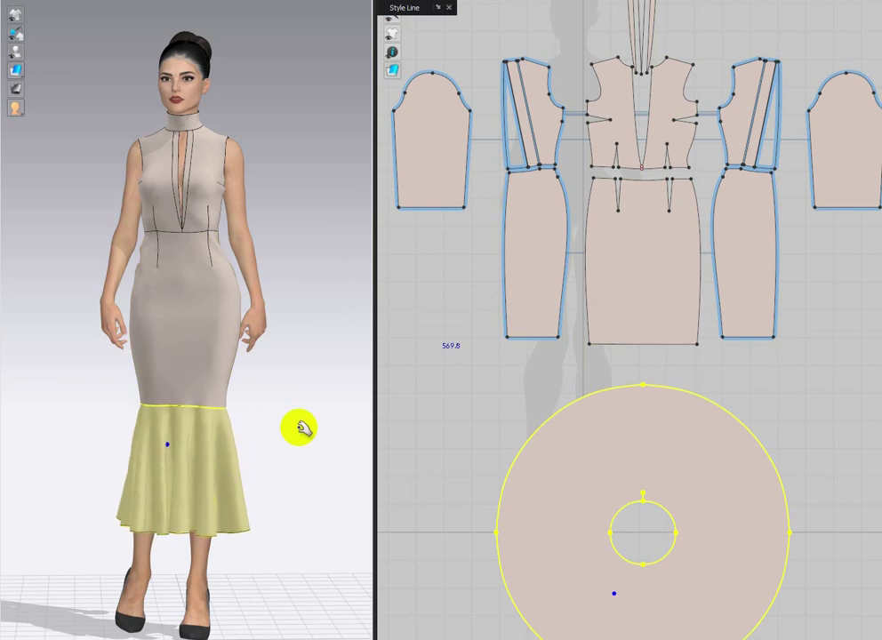
{"action": "middle_click_drag", "start_coordinate": [304, 427], "coordinate": [305, 420]}
Drape the circular flounce and pull it upward so that it flares out widely from the skirt hem.
{"action": "scroll", "coordinate": [626, 464], "scroll_direction": "down", "scroll_amount": 4}
{"action": "middle_click_drag", "start_coordinate": [626, 464], "coordinate": [620, 451]}
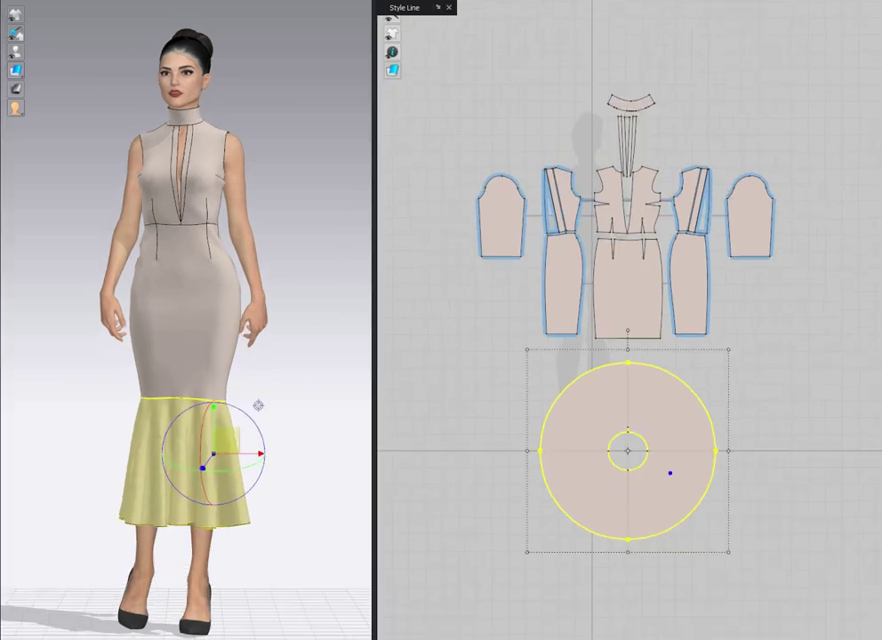
{"action": "key", "text": "space"}
{"action": "left_click_drag", "start_coordinate": [214, 453], "coordinate": [240, 329]}
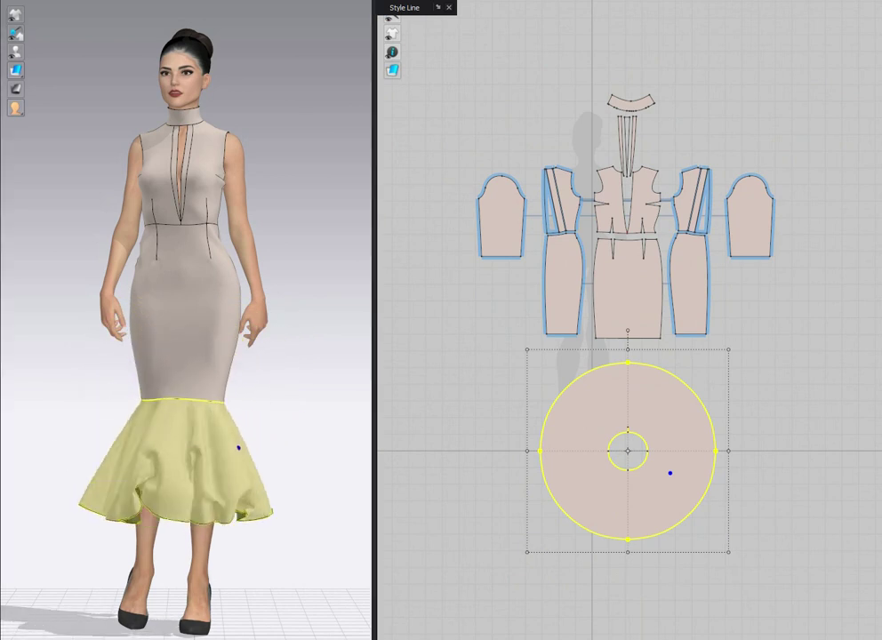
{"action": "key", "text": "space"}
Place the two long trim strips below the circular flounce pattern and activate them around the legs beneath the flounce hem.
{"action": "left_click", "coordinate": [789, 560]}
{"action": "scroll", "coordinate": [676, 564], "scroll_direction": "down", "scroll_amount": 5}
{"action": "middle_click_drag", "start_coordinate": [676, 564], "coordinate": [662, 406]}
{"action": "left_click", "coordinate": [745, 536]}
{"action": "left_click_drag", "start_coordinate": [744, 432], "coordinate": [746, 436]}
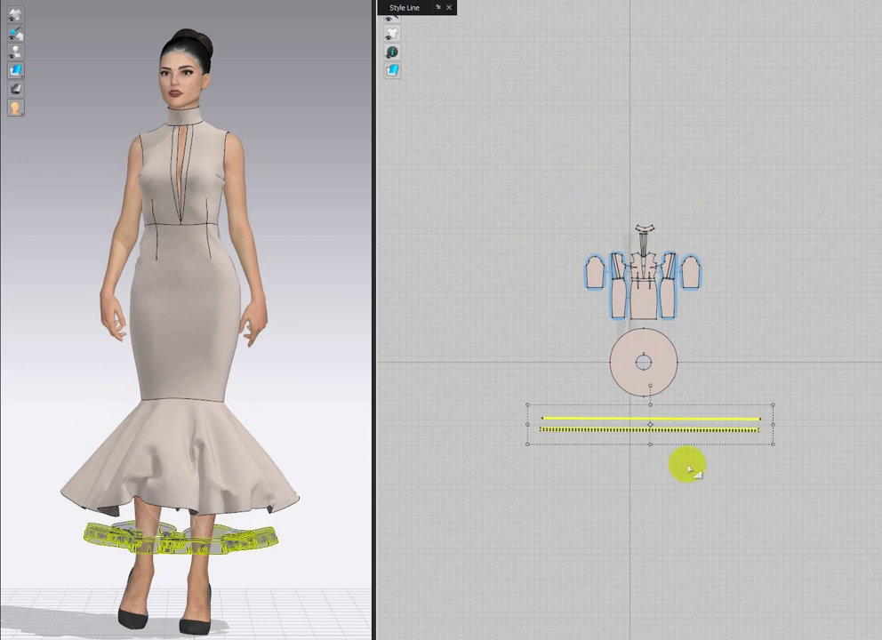
{"action": "scroll", "coordinate": [638, 433], "scroll_direction": "up", "scroll_amount": 3}
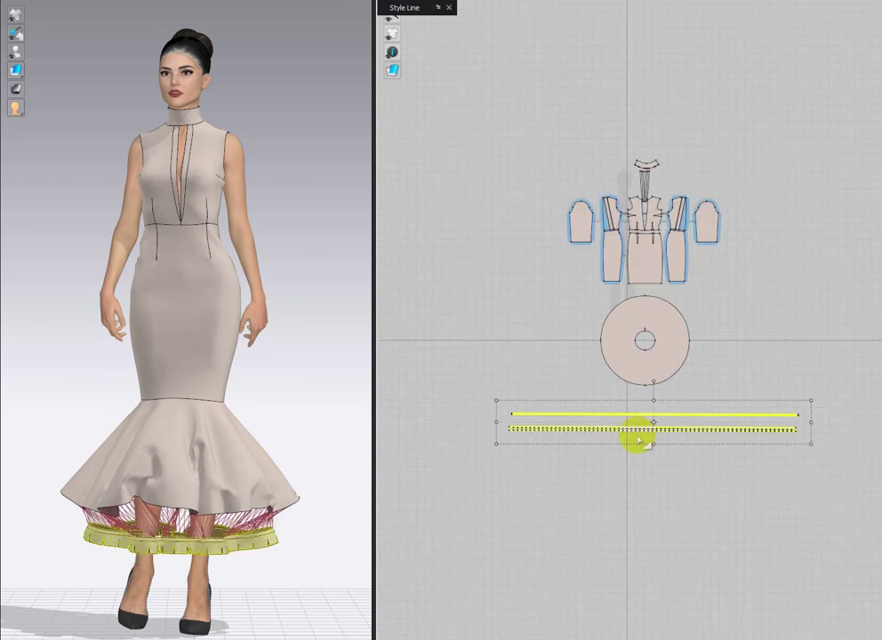
Freeze the flounce and drape the plain trim strip, followed by the notched strip, onto its outer hem.
{"action": "left_click", "coordinate": [634, 449]}
{"action": "left_click", "coordinate": [626, 431]}
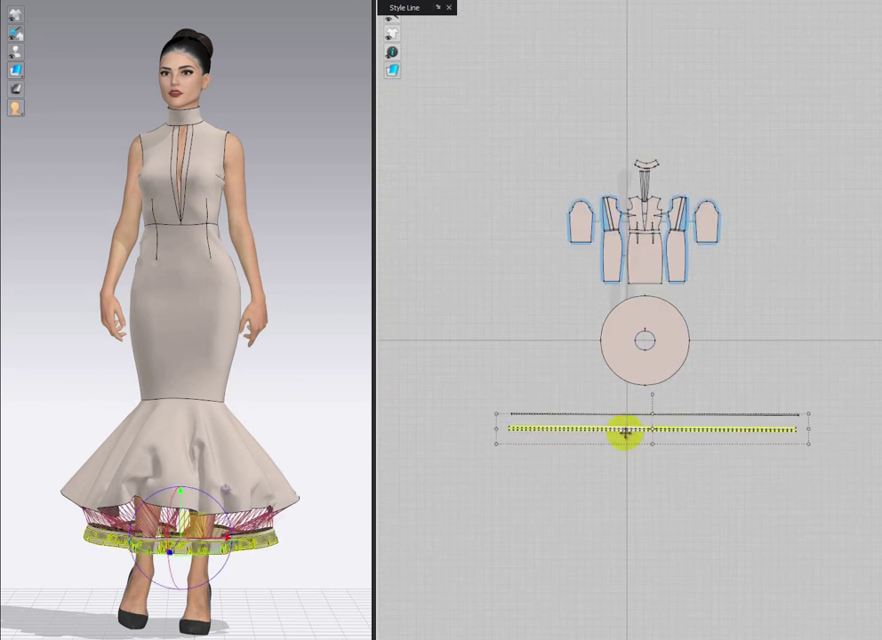
{"action": "left_click", "coordinate": [651, 357]}
{"action": "key", "text": "ctrl+k"}
{"action": "key", "text": "space"}
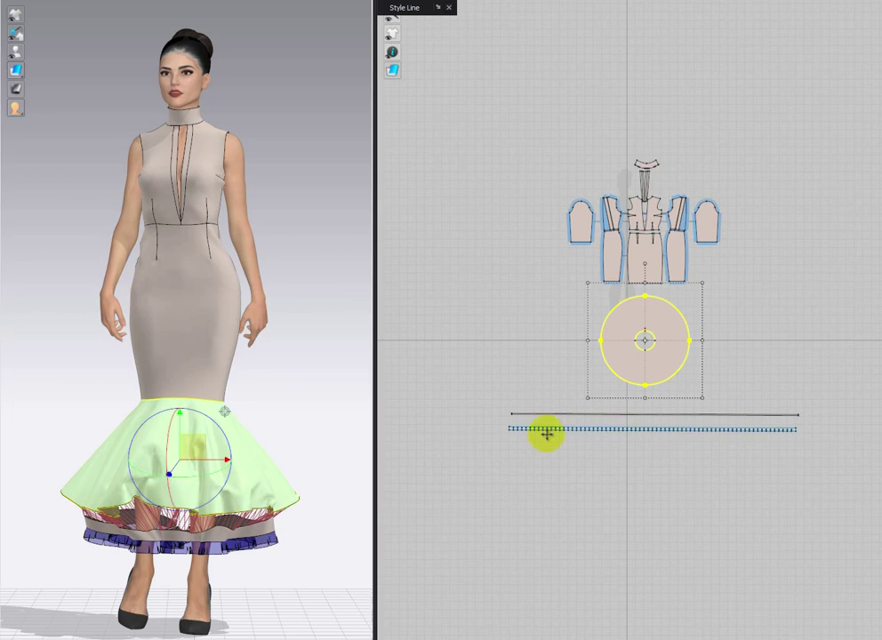
{"action": "left_click", "coordinate": [550, 431]}
{"action": "key", "text": "space"}
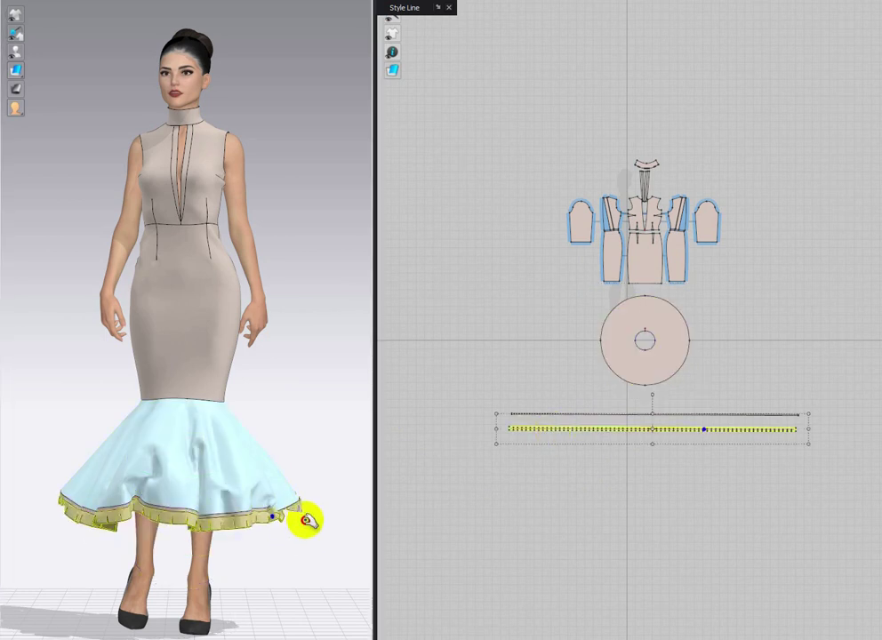
Unfreeze the flounce and pull its front hem while draping to smooth the folds with the trims attached.
{"action": "right_click_drag", "start_coordinate": [308, 522], "coordinate": [211, 552]}
{"action": "scroll", "coordinate": [211, 552], "scroll_direction": "up", "scroll_amount": 3}
{"action": "middle_click_drag", "start_coordinate": [211, 551], "coordinate": [244, 487]}
{"action": "right_click_drag", "start_coordinate": [257, 533], "coordinate": [367, 588]}
{"action": "left_click", "coordinate": [267, 447]}
{"action": "key", "text": "ctrl+k"}
{"action": "scroll", "coordinate": [292, 514], "scroll_direction": "down", "scroll_amount": 3}
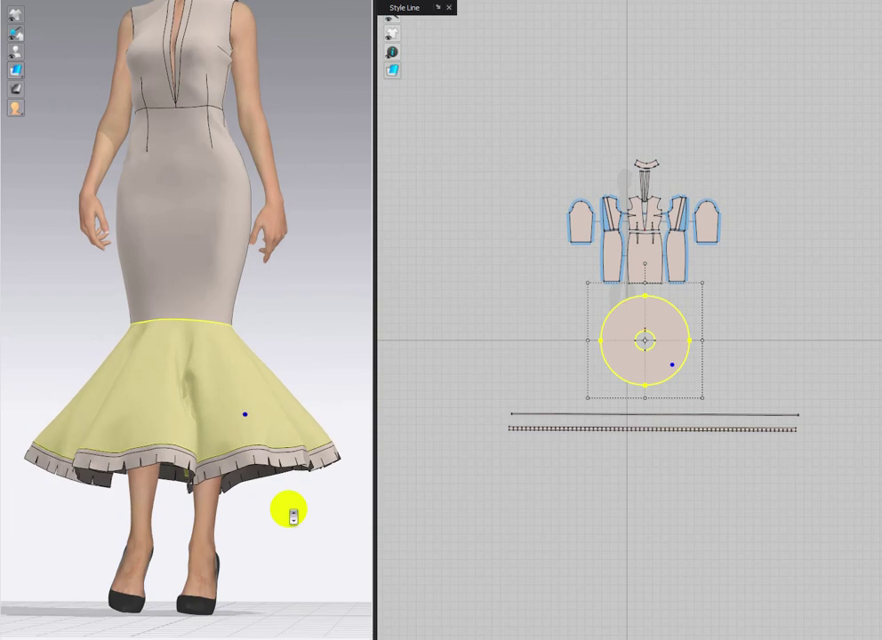
{"action": "mouse_move", "coordinate": [200, 448]}
{"action": "left_mouse_down"}
{"action": "mouse_move", "coordinate": [187, 455]}
{"action": "mouse_move", "coordinate": [228, 461]}
{"action": "left_mouse_up"}
{"action": "scroll", "coordinate": [274, 554], "scroll_direction": "down", "scroll_amount": 1}
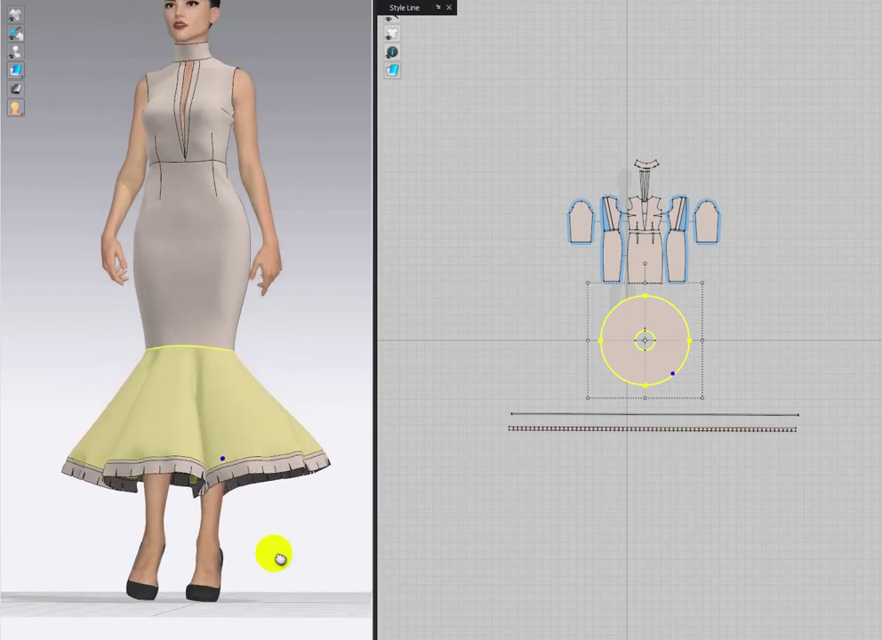
Examine the notches of the trim strip and the seams joining both strips to the flounce's outer edge.
{"action": "scroll", "coordinate": [680, 360], "scroll_direction": "up", "scroll_amount": 6}
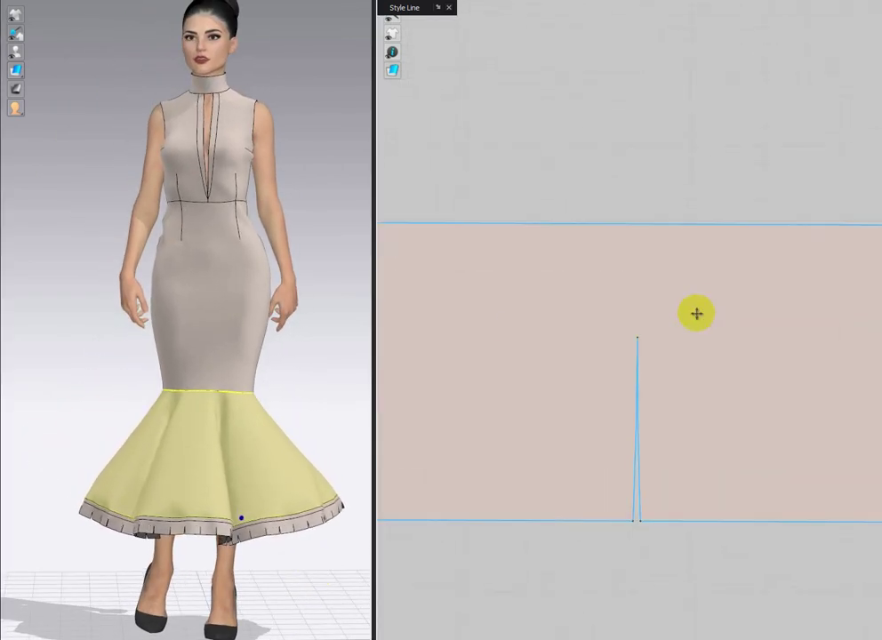
{"action": "scroll", "coordinate": [696, 313], "scroll_direction": "down", "scroll_amount": 6}
{"action": "middle_click_drag", "start_coordinate": [696, 313], "coordinate": [641, 401]}
{"action": "scroll", "coordinate": [640, 400], "scroll_direction": "down", "scroll_amount": 3}
{"action": "key", "text": "m"}
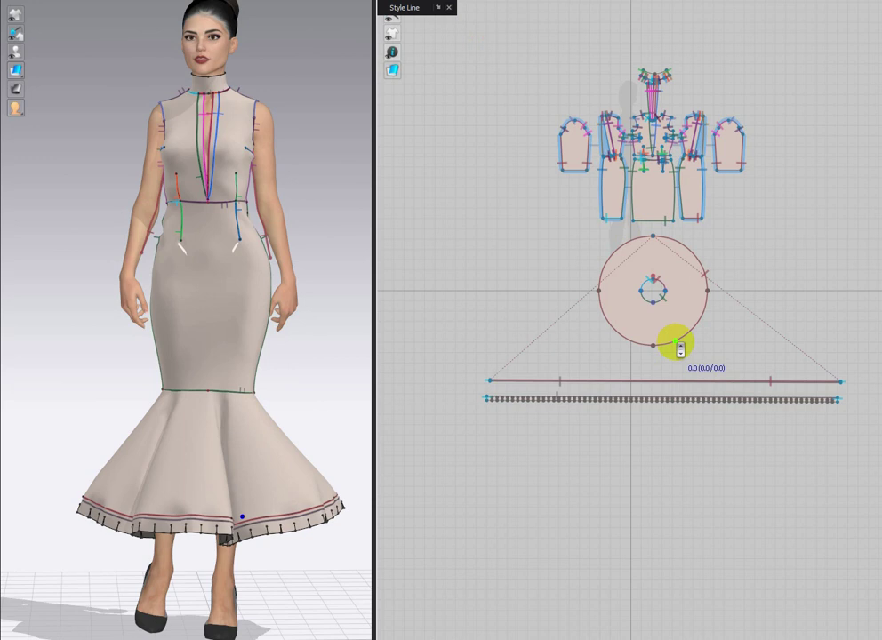
{"action": "scroll", "coordinate": [647, 386], "scroll_direction": "up", "scroll_amount": 3}
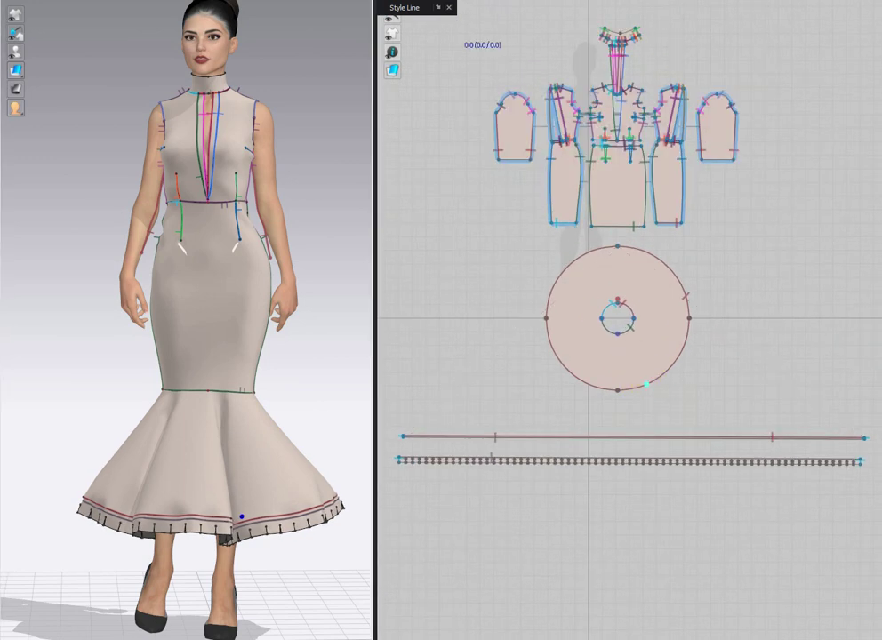
{"action": "key", "text": "a"}
{"action": "left_click", "coordinate": [758, 202]}
{"action": "middle_click_drag", "start_coordinate": [242, 277], "coordinate": [234, 307]}
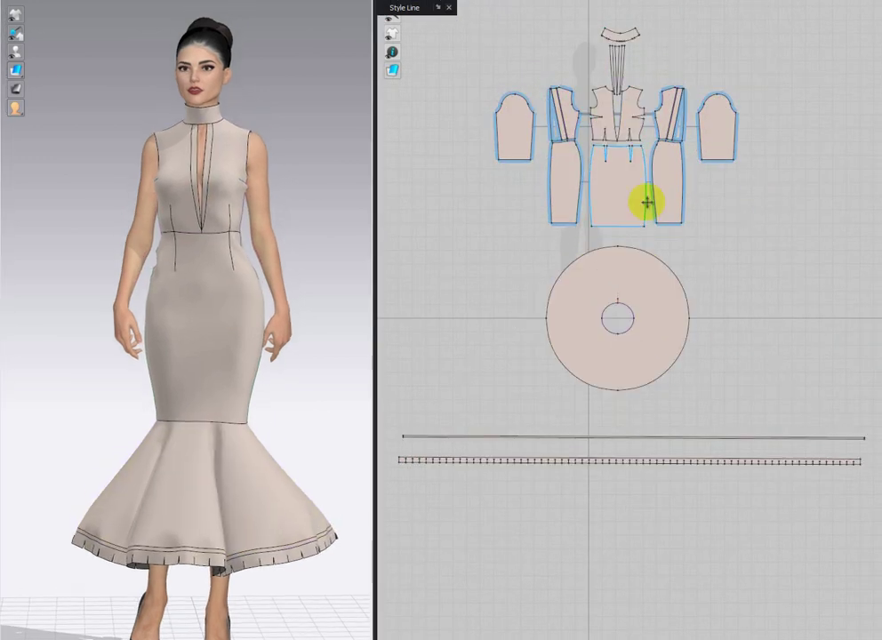
Offset the back and front skirt hems as internal lines at a distance of 10 mm.
{"action": "scroll", "coordinate": [620, 235], "scroll_direction": "up", "scroll_amount": 4}
{"action": "middle_click_drag", "start_coordinate": [621, 235], "coordinate": [637, 399]}
{"action": "key", "text": "z"}
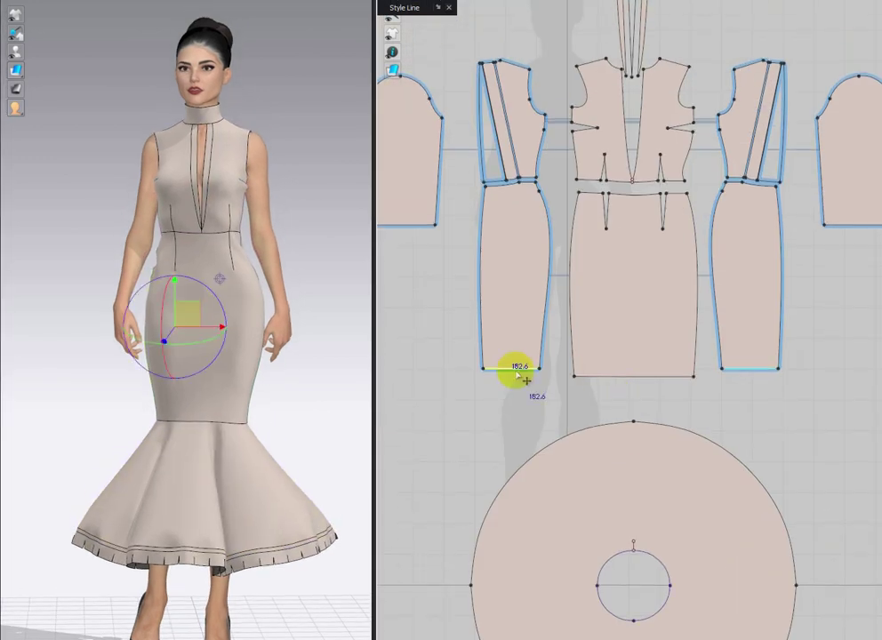
{"action": "right_click", "coordinate": [516, 374]}
{"action": "left_click", "coordinate": [556, 461]}
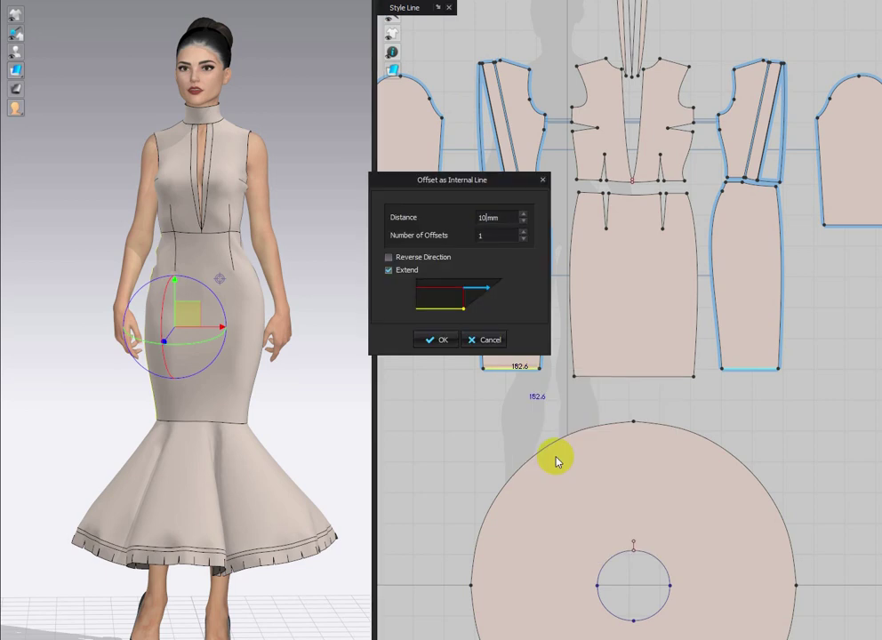
{"action": "key", "text": "Return"}
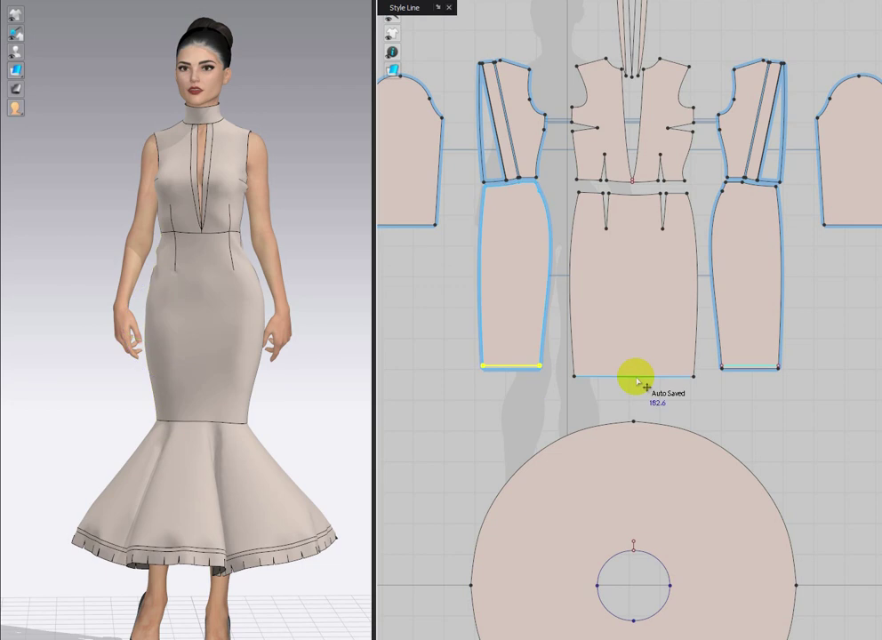
{"action": "right_click", "coordinate": [637, 377]}
{"action": "left_click", "coordinate": [672, 485]}
{"action": "key", "text": "Return"}
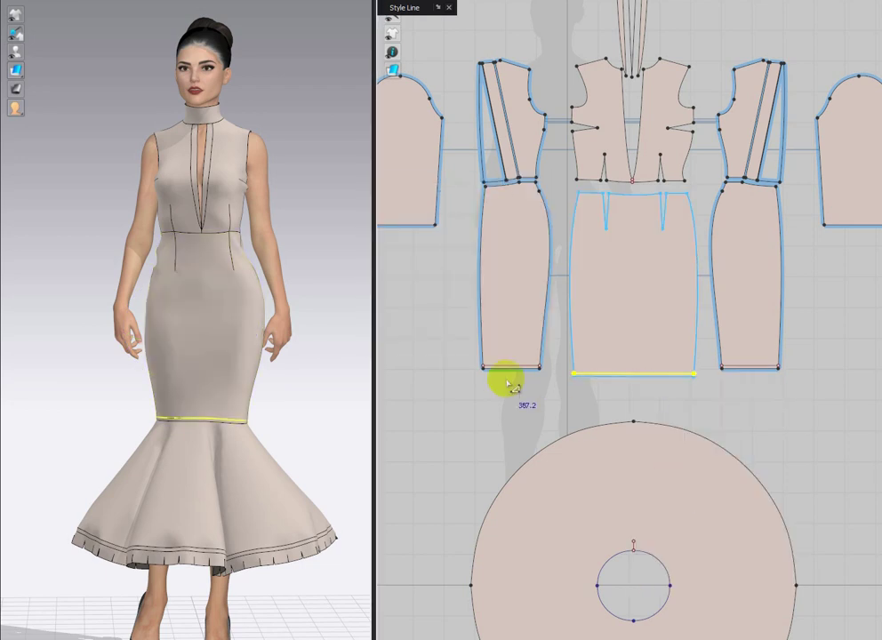
Add a second internal line offset 20 mm from the back and front skirt hems.
{"action": "right_click", "coordinate": [503, 372]}
{"action": "left_click", "coordinate": [536, 457]}
{"action": "key", "text": "Return"}
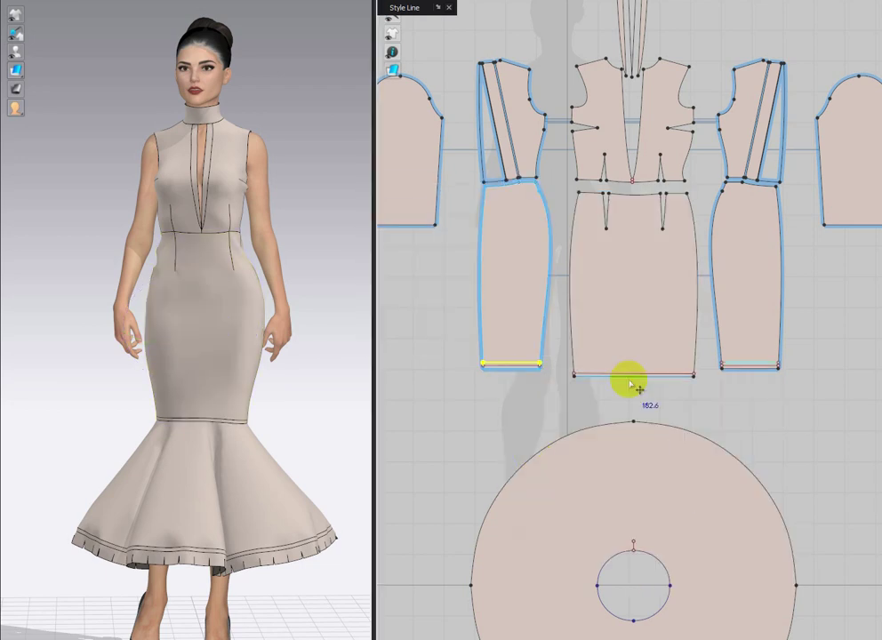
{"action": "scroll", "coordinate": [628, 382], "scroll_direction": "up", "scroll_amount": 2}
{"action": "right_click", "coordinate": [632, 377]}
{"action": "left_click", "coordinate": [665, 480]}
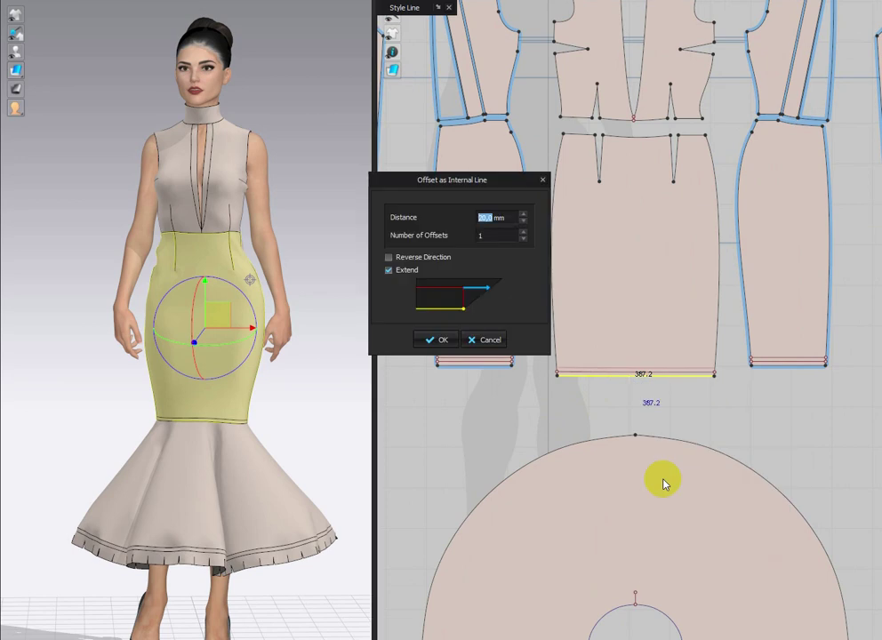
{"action": "key", "text": "Return"}
{"action": "left_click", "coordinate": [552, 414]}
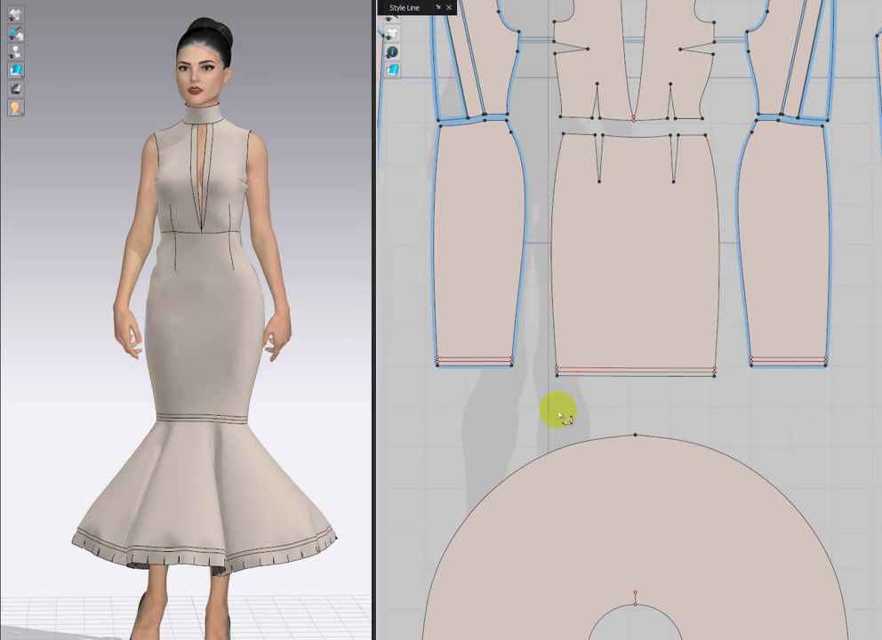
Select both sleeve pieces in the pattern layout and show them on the avatar in 3D.
{"action": "scroll", "coordinate": [723, 388], "scroll_direction": "down", "scroll_amount": 8}
{"action": "middle_click_drag", "start_coordinate": [752, 366], "coordinate": [665, 407]}
{"action": "key", "text": "a"}
{"action": "left_click", "coordinate": [526, 329]}
{"action": "left_click", "coordinate": [722, 320], "text": "shift"}
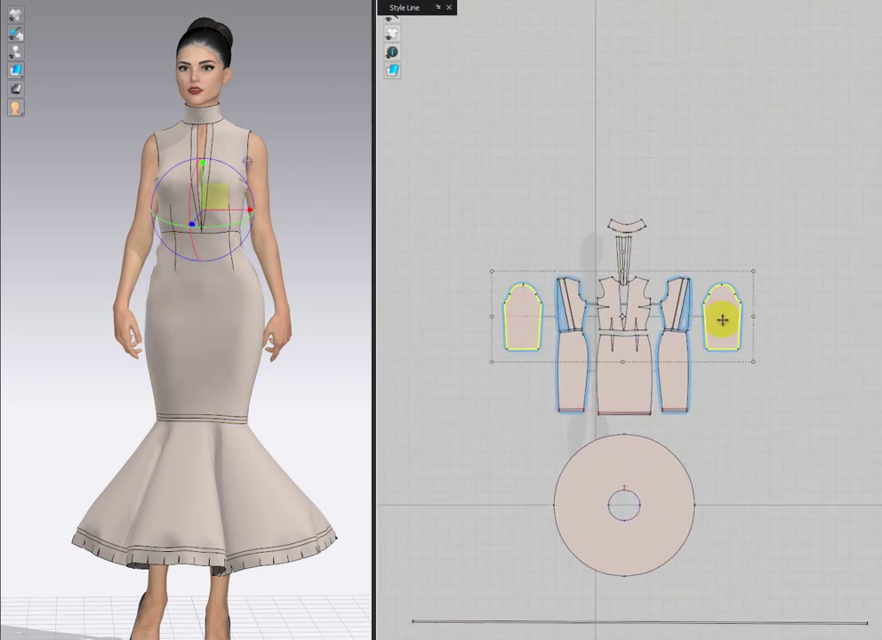
{"action": "key", "text": "shift+q"}
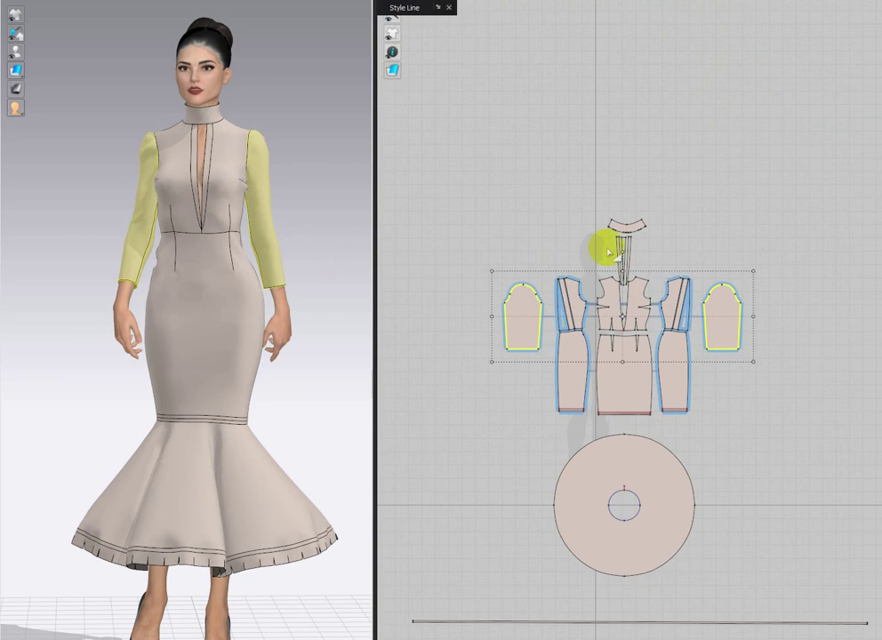
Shorten both sleeves to about three-quarter length by raising their hem edge.
{"action": "left_click", "coordinate": [766, 358]}
{"action": "scroll", "coordinate": [738, 350], "scroll_direction": "up", "scroll_amount": 3}
{"action": "key", "text": "z"}
{"action": "left_click", "coordinate": [727, 349]}
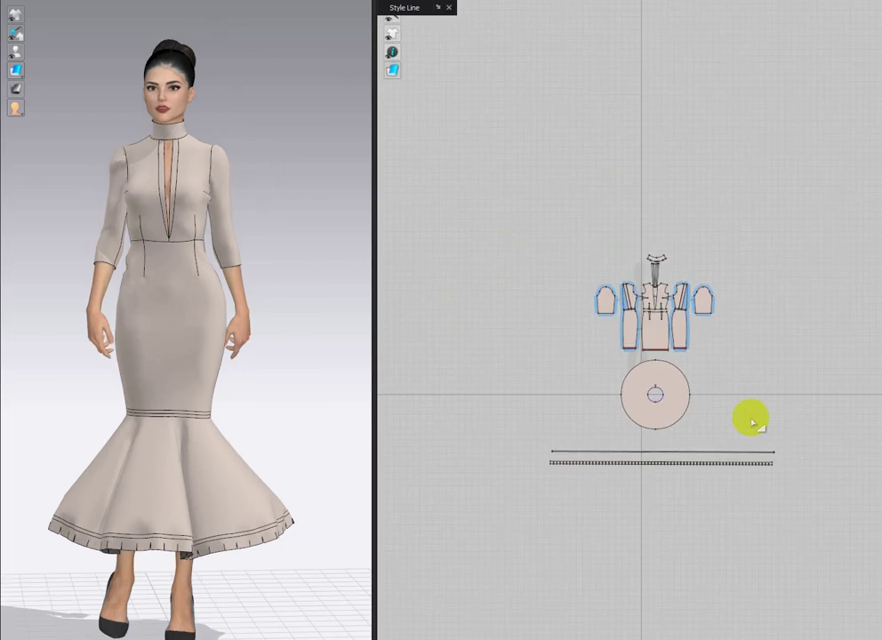
Add the pleated circular flounce and narrow strip patterns beside the sleeve, and hide the strip in 3D.
{"action": "left_click", "coordinate": [811, 284]}
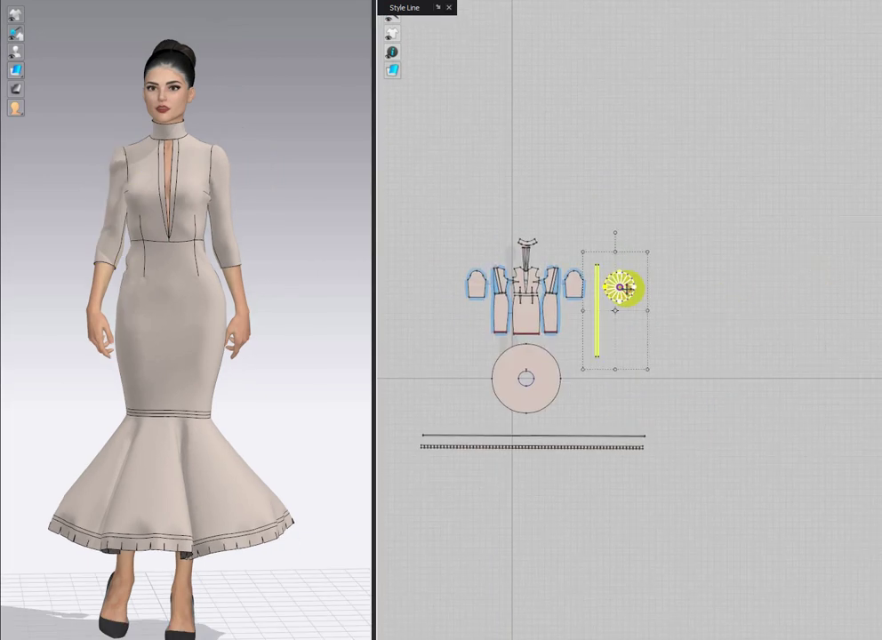
{"action": "scroll", "coordinate": [597, 360], "scroll_direction": "up", "scroll_amount": 2}
{"action": "right_click", "coordinate": [600, 360]}
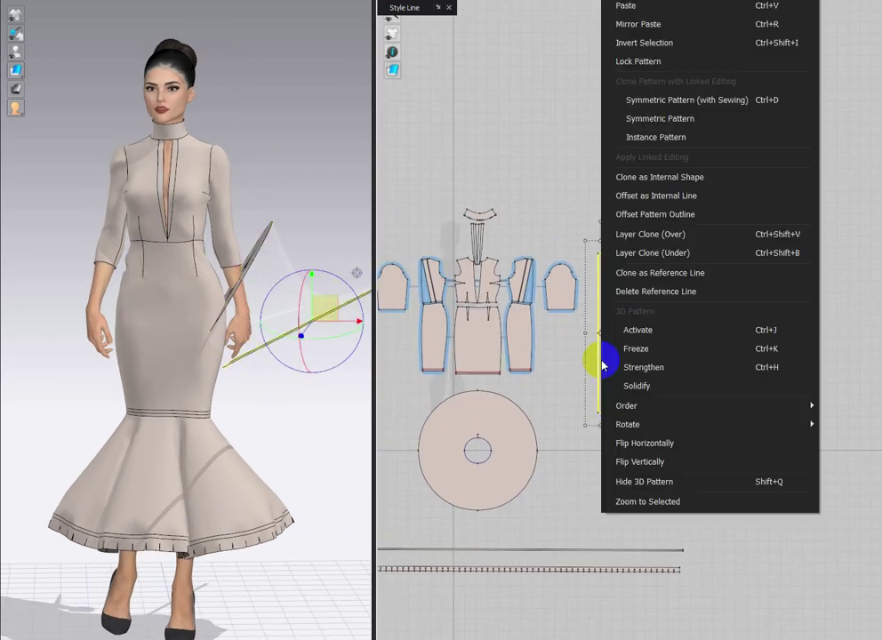
{"action": "left_click", "coordinate": [634, 385]}
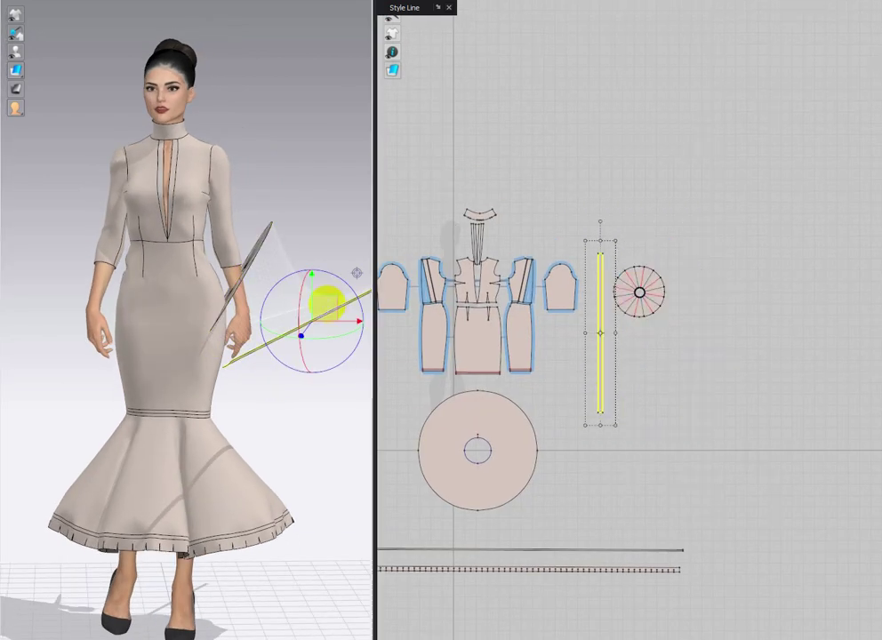
{"action": "right_click", "coordinate": [327, 306]}
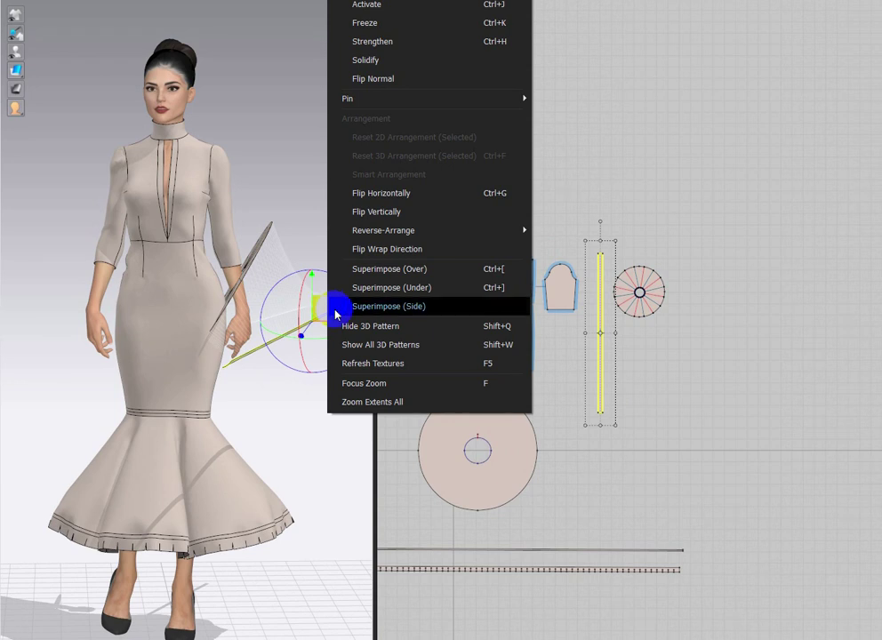
{"action": "left_click", "coordinate": [338, 308]}
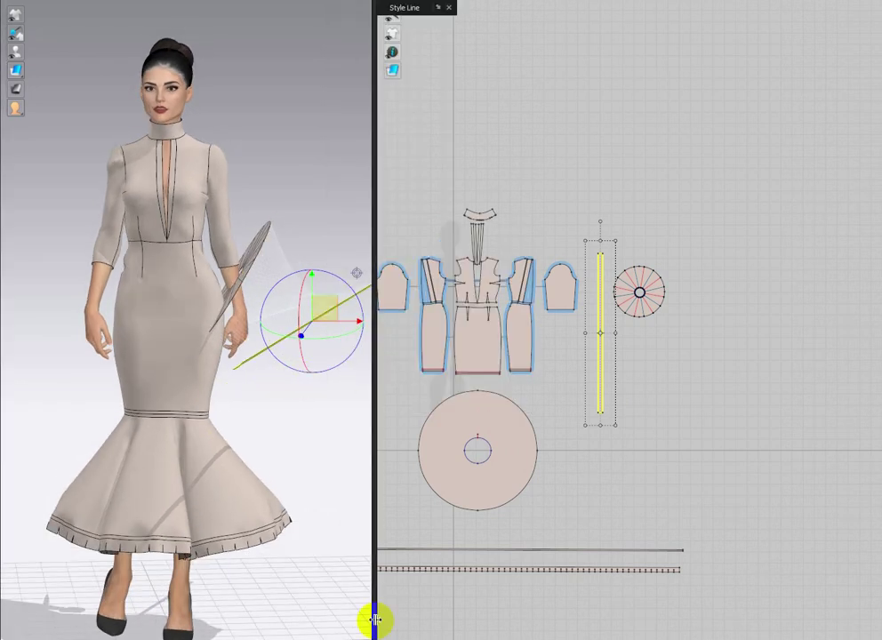
{"action": "key", "text": "shift+q"}
Select all existing dress patterns, including the hem flounce and its trims, and freeze them.
{"action": "right_click_drag", "start_coordinate": [326, 312], "coordinate": [312, 325]}
{"action": "scroll", "coordinate": [600, 366], "scroll_direction": "down", "scroll_amount": 3}
{"action": "middle_click_drag", "start_coordinate": [599, 366], "coordinate": [622, 346]}
{"action": "scroll", "coordinate": [471, 251], "scroll_direction": "down", "scroll_amount": 2}
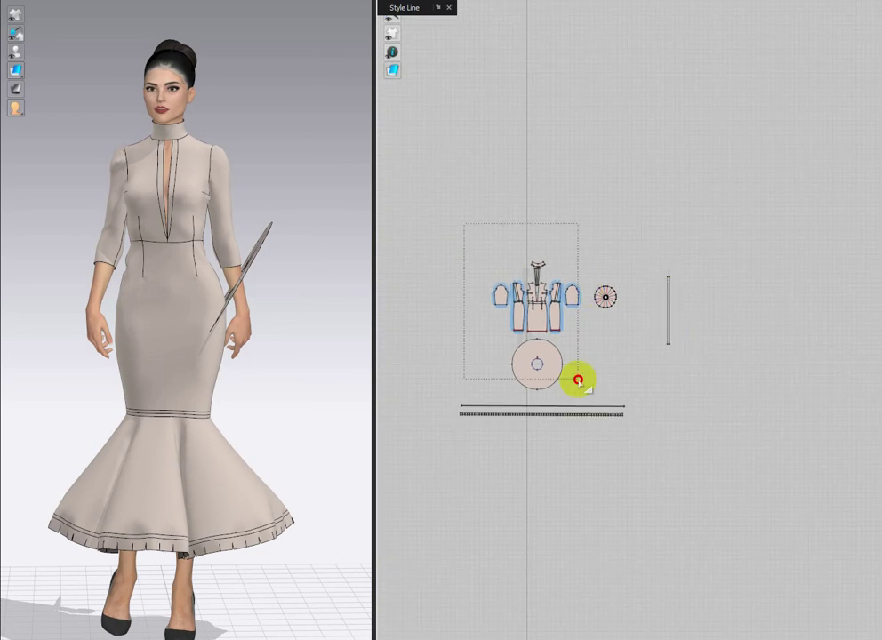
{"action": "left_click_drag", "start_coordinate": [578, 380], "coordinate": [587, 409]}
{"action": "left_click_drag", "start_coordinate": [453, 389], "coordinate": [636, 432]}
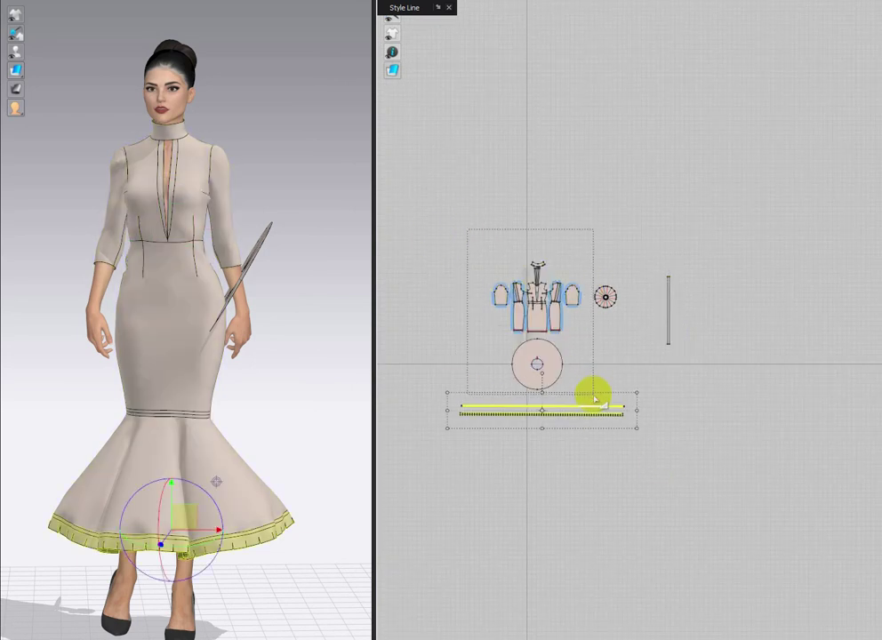
{"action": "key", "text": "ctrl+a"}
{"action": "scroll", "coordinate": [597, 285], "scroll_direction": "up", "scroll_amount": 3}
{"action": "scroll", "coordinate": [238, 283], "scroll_direction": "up", "scroll_amount": 5}
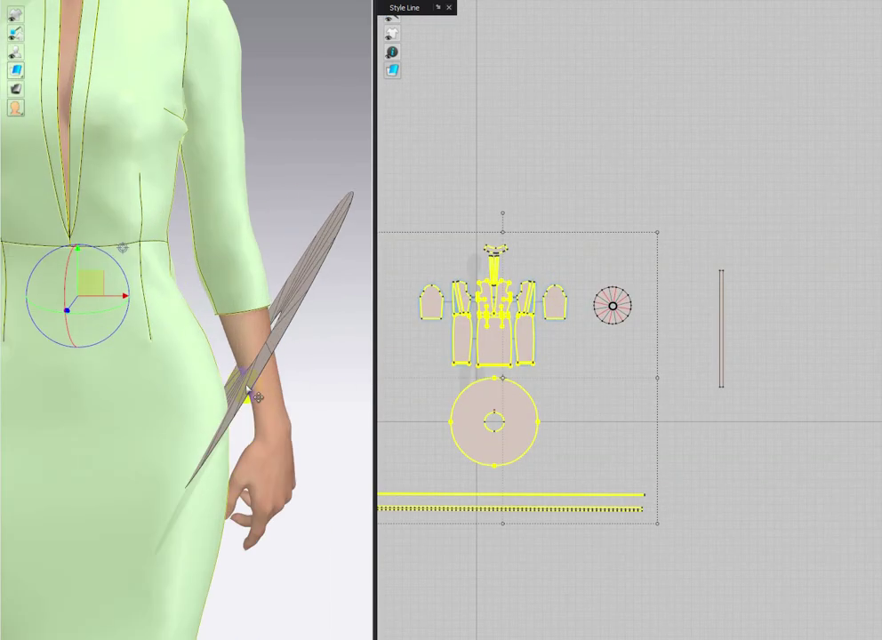
Sew the inner circle of the pleated flounce to the hem of the avatar's left sleeve.
{"action": "right_click_drag", "start_coordinate": [248, 388], "coordinate": [209, 445]}
{"action": "left_click", "coordinate": [222, 386]}
{"action": "scroll", "coordinate": [601, 303], "scroll_direction": "up", "scroll_amount": 6}
{"action": "middle_click_drag", "start_coordinate": [503, 366], "coordinate": [619, 342]}
{"action": "left_click", "coordinate": [201, 304]}
{"action": "scroll", "coordinate": [693, 282], "scroll_direction": "down", "scroll_amount": 5}
{"action": "scroll", "coordinate": [801, 241], "scroll_direction": "down", "scroll_amount": 2}
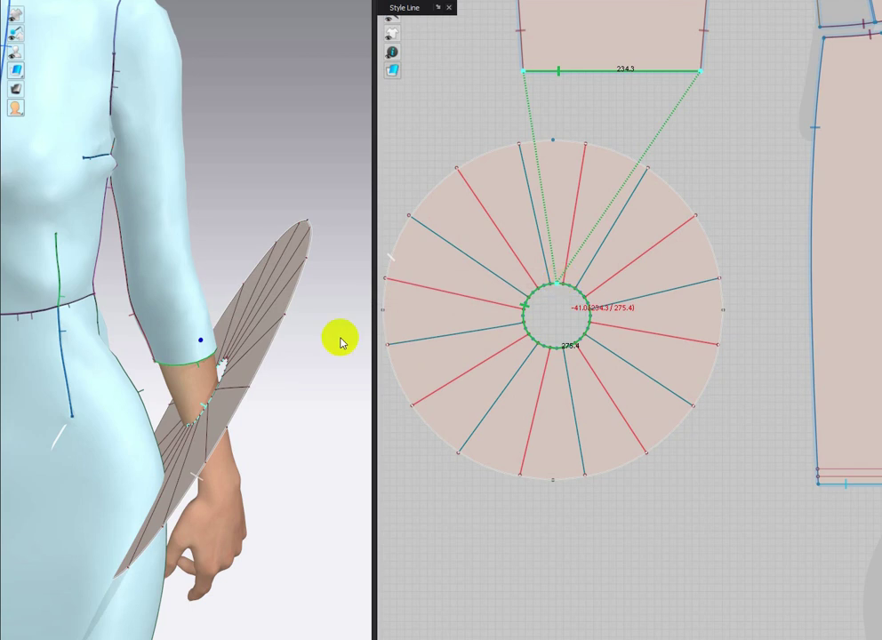
Try draping the pleated flounce onto the left sleeve hem, pulling its outer edge to shape the folds.
{"action": "key", "text": "q"}
{"action": "left_click", "coordinate": [241, 359]}
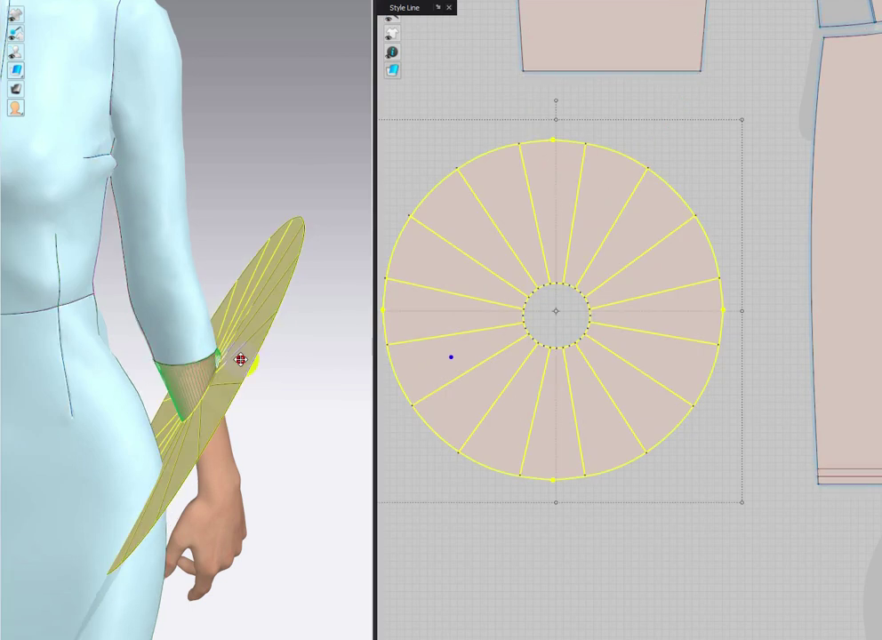
{"action": "key", "text": "space"}
{"action": "left_click_drag", "start_coordinate": [313, 394], "coordinate": [328, 387]}
{"action": "left_click_drag", "start_coordinate": [298, 392], "coordinate": [329, 391]}
{"action": "left_click_drag", "start_coordinate": [176, 502], "coordinate": [167, 544]}
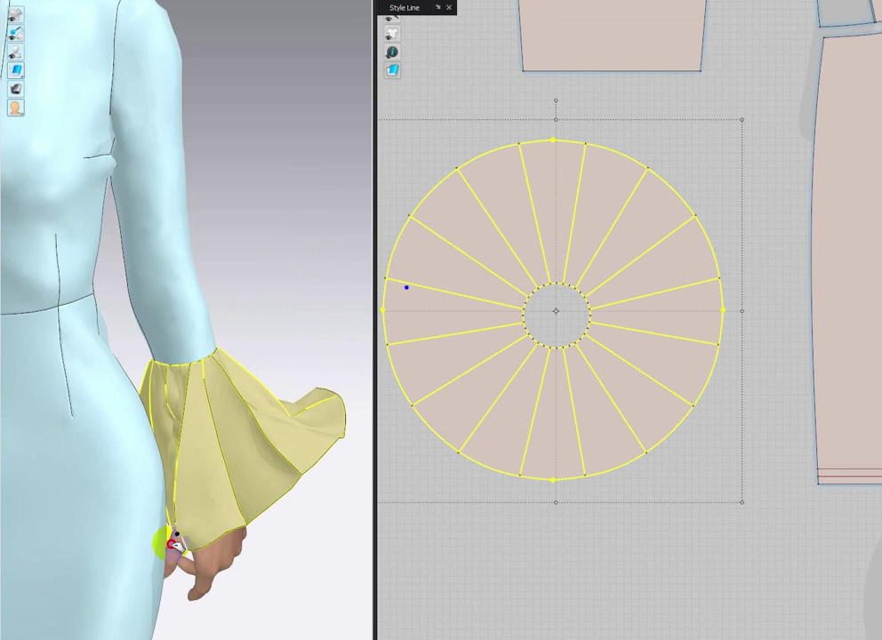
{"action": "left_click", "coordinate": [315, 502]}
{"action": "left_click_drag", "start_coordinate": [182, 507], "coordinate": [186, 544]}
{"action": "scroll", "coordinate": [191, 511], "scroll_direction": "down", "scroll_amount": 5}
{"action": "right_click_drag", "start_coordinate": [199, 479], "coordinate": [93, 472]}
{"action": "left_click_drag", "start_coordinate": [302, 334], "coordinate": [345, 347]}
Return the sleeve flounce to its undraped arrangement beside the arm.
{"action": "right_click_drag", "start_coordinate": [258, 451], "coordinate": [329, 453]}
{"action": "scroll", "coordinate": [214, 451], "scroll_direction": "up", "scroll_amount": 1}
{"action": "right_click_drag", "start_coordinate": [178, 451], "coordinate": [204, 431]}
{"action": "middle_click_drag", "start_coordinate": [204, 431], "coordinate": [238, 400]}
{"action": "scroll", "coordinate": [249, 438], "scroll_direction": "up", "scroll_amount": 3}
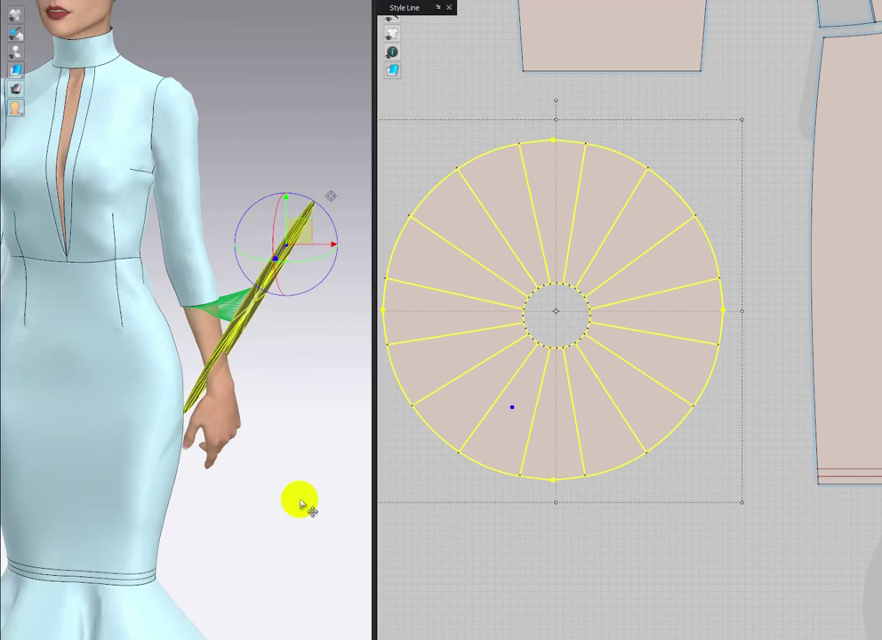
{"action": "right_click_drag", "start_coordinate": [227, 384], "coordinate": [279, 385]}
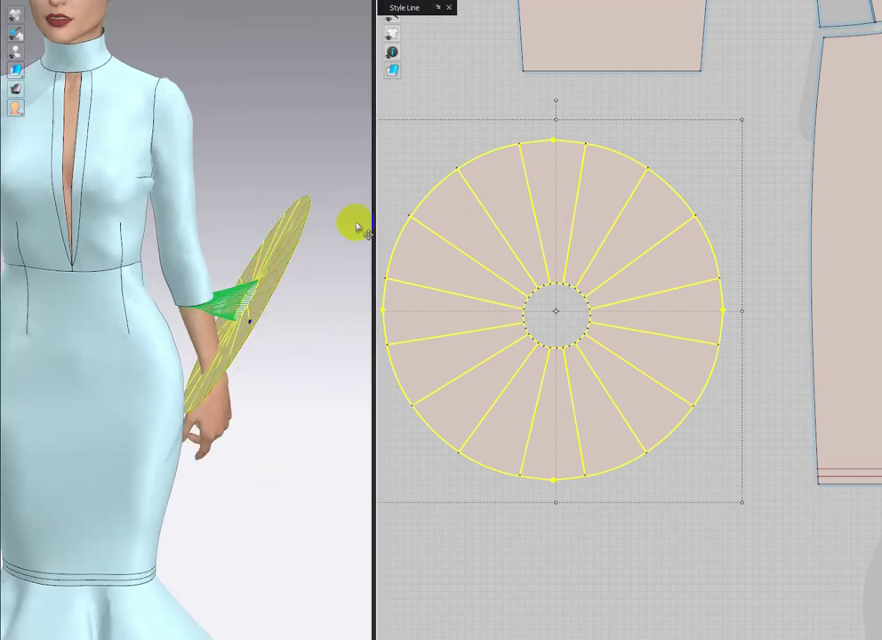
Move the trim strip next to the sleeve flounce in the pattern layout and show it in 3D.
{"action": "left_click", "coordinate": [286, 240]}
{"action": "scroll", "coordinate": [613, 420], "scroll_direction": "down", "scroll_amount": 8}
{"action": "middle_click_drag", "start_coordinate": [621, 423], "coordinate": [596, 387]}
{"action": "left_click_drag", "start_coordinate": [823, 327], "coordinate": [543, 327]}
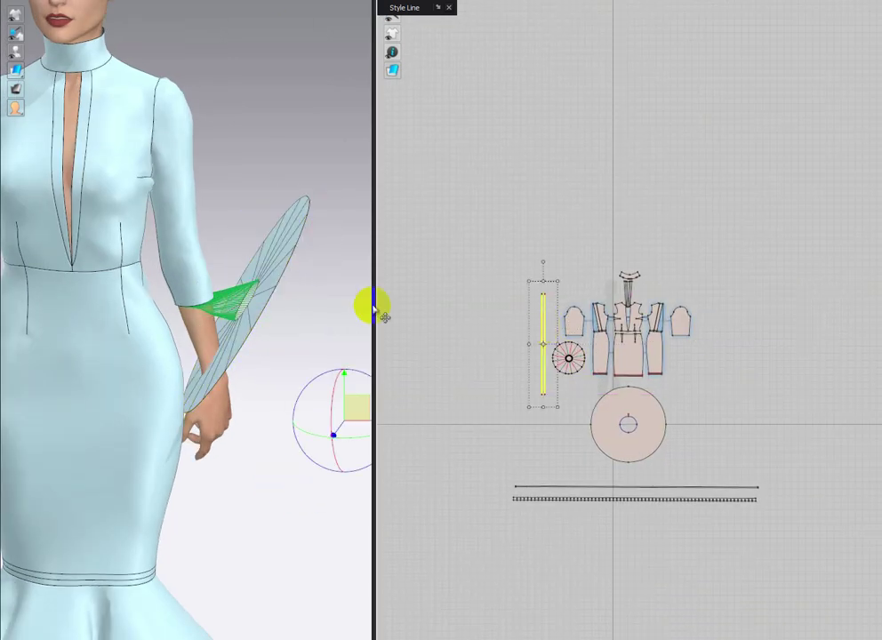
{"action": "scroll", "coordinate": [235, 394], "scroll_direction": "down", "scroll_amount": 2}
{"action": "right_click", "coordinate": [544, 304]}
{"action": "left_click", "coordinate": [570, 329]}
{"action": "scroll", "coordinate": [328, 376], "scroll_direction": "down", "scroll_amount": 2}
Drape the trim strip around the outer edge of the frozen sleeve flounce.
{"action": "key", "text": "space"}
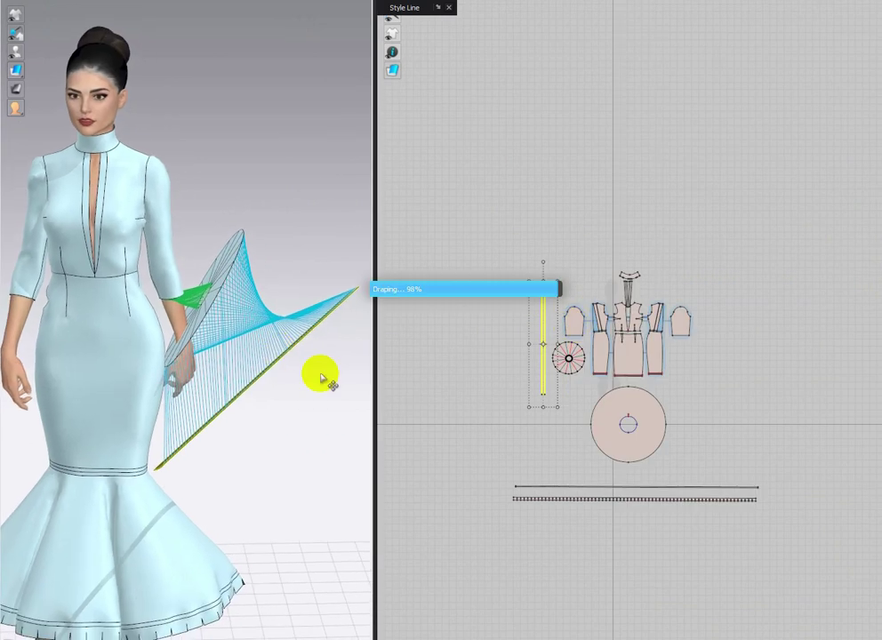
{"action": "right_click_drag", "start_coordinate": [324, 375], "coordinate": [238, 381]}
{"action": "right_click_drag", "start_coordinate": [208, 442], "coordinate": [283, 500]}
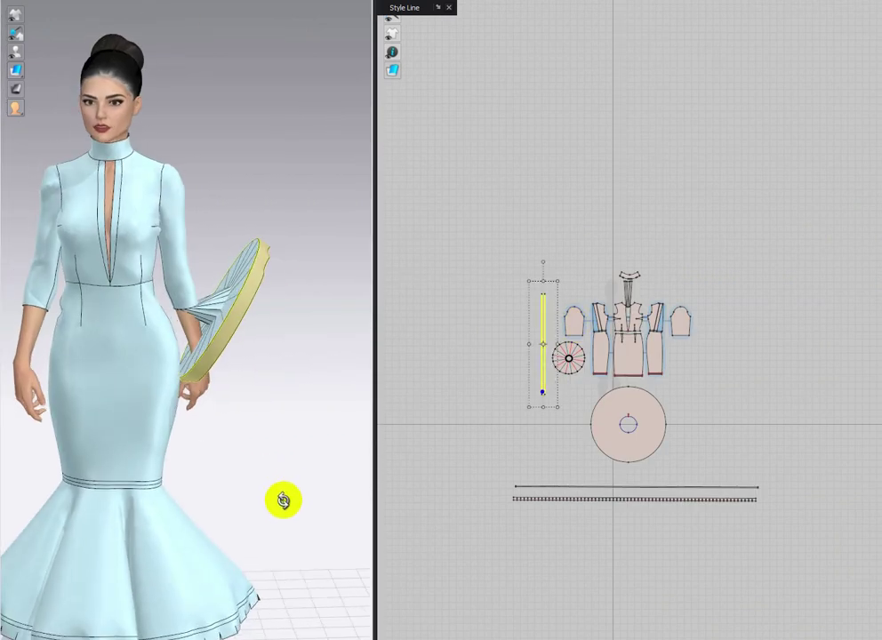
{"action": "middle_click_drag", "start_coordinate": [283, 500], "coordinate": [279, 562]}
{"action": "scroll", "coordinate": [254, 378], "scroll_direction": "up", "scroll_amount": 4}
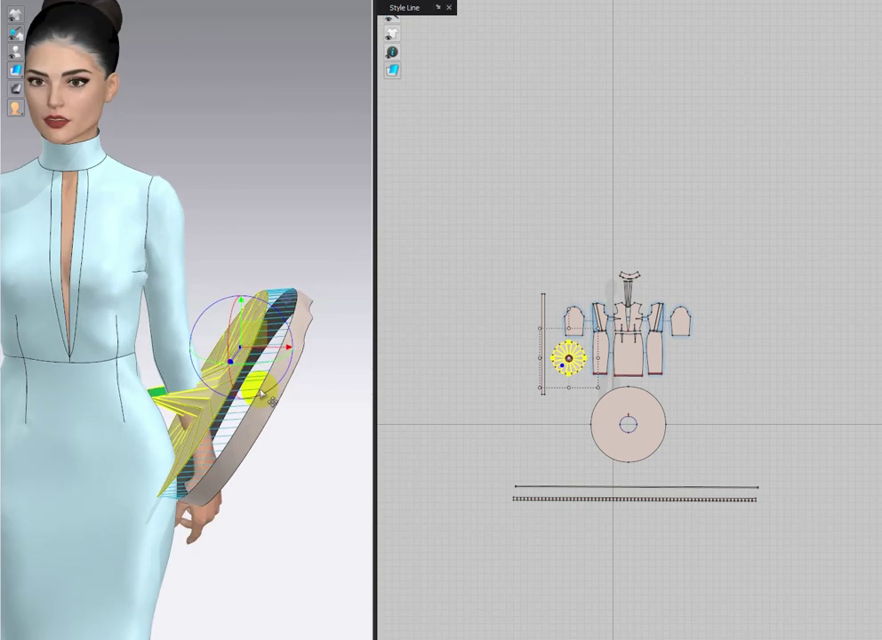
Drape the unfrozen flounce and trim together on the left sleeve, pulling the edge to even out the folds.
{"action": "key", "text": "space"}
{"action": "left_click_drag", "start_coordinate": [257, 300], "coordinate": [298, 325]}
{"action": "right_click_drag", "start_coordinate": [258, 507], "coordinate": [95, 492]}
{"action": "left_click_drag", "start_coordinate": [189, 336], "coordinate": [164, 324]}
{"action": "right_click_drag", "start_coordinate": [163, 325], "coordinate": [416, 478]}
{"action": "left_click_drag", "start_coordinate": [209, 378], "coordinate": [163, 450]}
{"action": "left_click_drag", "start_coordinate": [203, 384], "coordinate": [196, 445]}
{"action": "left_click_drag", "start_coordinate": [258, 381], "coordinate": [266, 415]}
Strengthen the trim strip of the left sleeve flounce and pull its edge into even waves.
{"action": "middle_click_drag", "start_coordinate": [351, 412], "coordinate": [357, 421]}
{"action": "scroll", "coordinate": [537, 389], "scroll_direction": "up", "scroll_amount": 6}
{"action": "key", "text": "ctrl+h"}
{"action": "left_click_drag", "start_coordinate": [244, 427], "coordinate": [222, 438]}
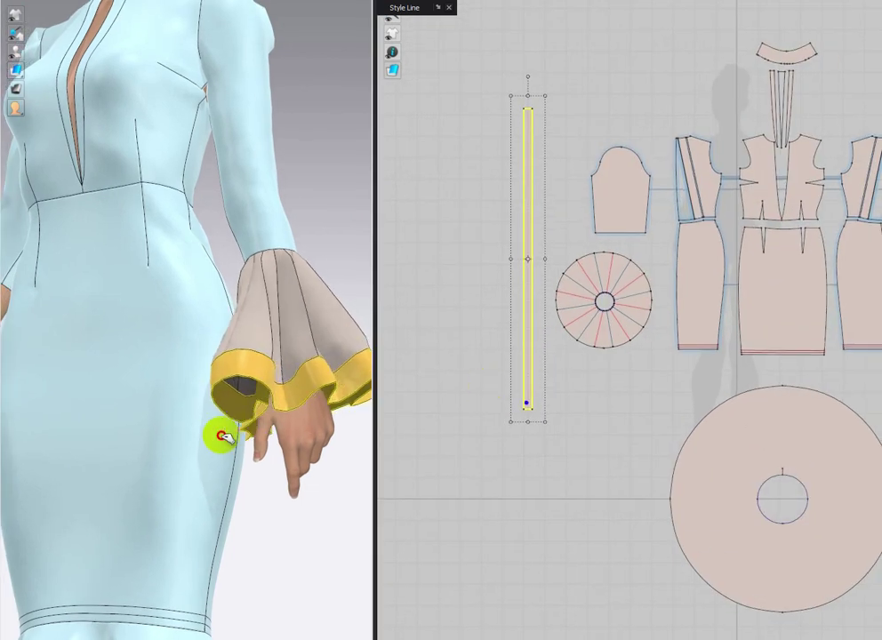
{"action": "right_click_drag", "start_coordinate": [269, 469], "coordinate": [309, 331]}
{"action": "scroll", "coordinate": [313, 355], "scroll_direction": "down", "scroll_amount": 4}
{"action": "right_click_drag", "start_coordinate": [347, 378], "coordinate": [289, 443]}
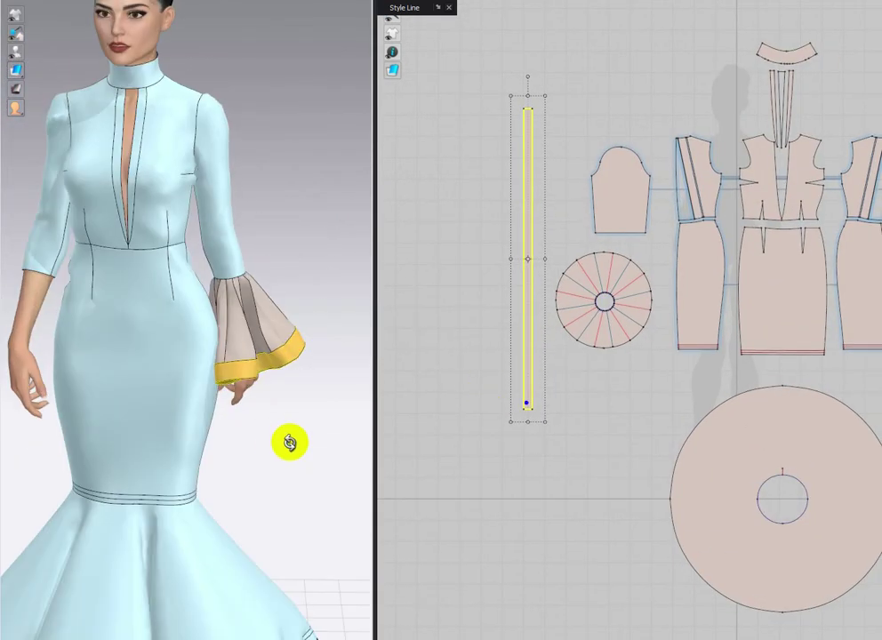
Select the left sleeve flounce together with its trim strip and copy both patterns.
{"action": "scroll", "coordinate": [289, 443], "scroll_direction": "up", "scroll_amount": 2}
{"action": "middle_click_drag", "start_coordinate": [285, 437], "coordinate": [303, 500]}
{"action": "scroll", "coordinate": [585, 459], "scroll_direction": "down", "scroll_amount": 3}
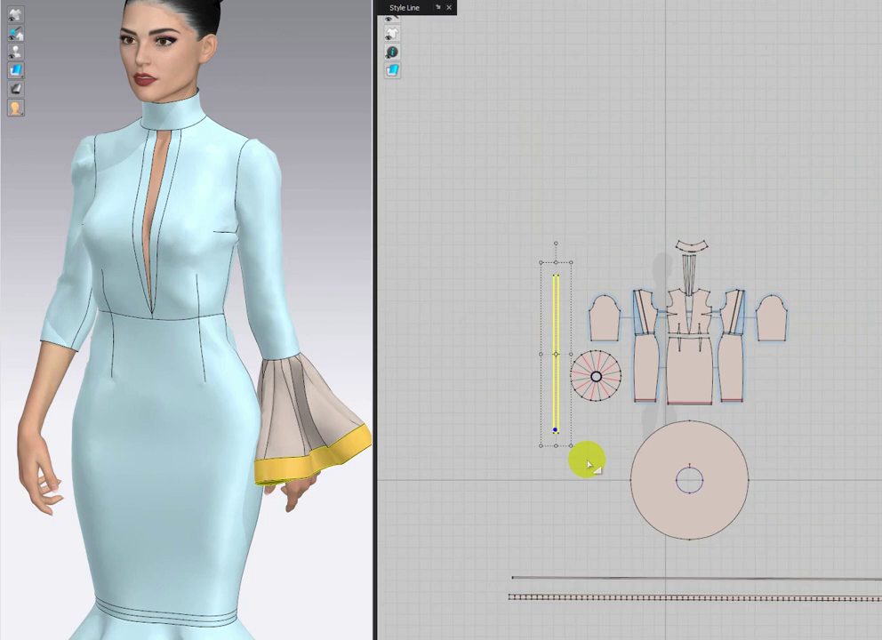
{"action": "scroll", "coordinate": [573, 315], "scroll_direction": "up", "scroll_amount": 3}
{"action": "left_click", "coordinate": [578, 259]}
{"action": "left_click", "coordinate": [479, 228], "text": "shift"}
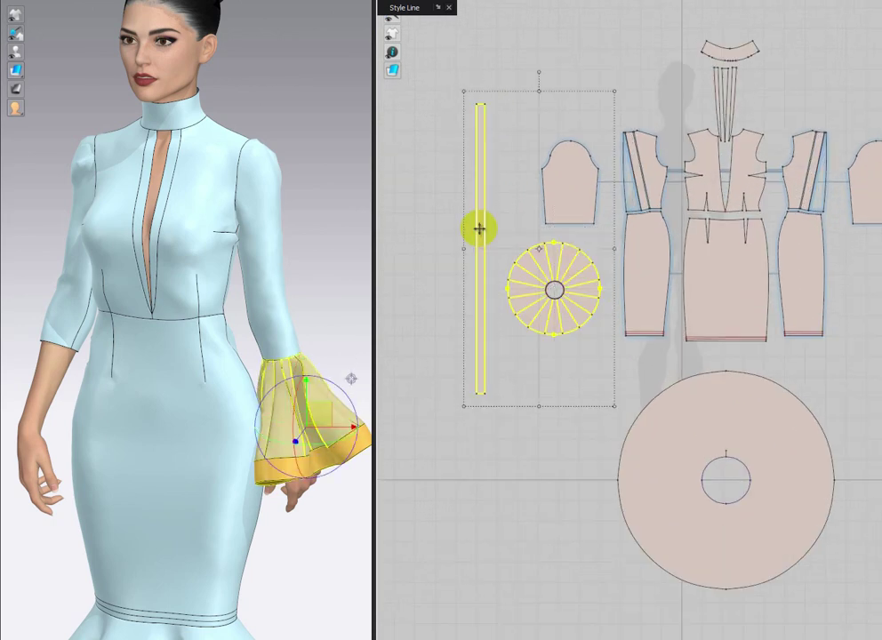
{"action": "right_click", "coordinate": [480, 233]}
{"action": "left_click", "coordinate": [504, 0]}
Paste a mirrored copy of the flounce and trim beside the opposite sleeve in the pattern layout.
{"action": "scroll", "coordinate": [473, 252], "scroll_direction": "down", "scroll_amount": 4}
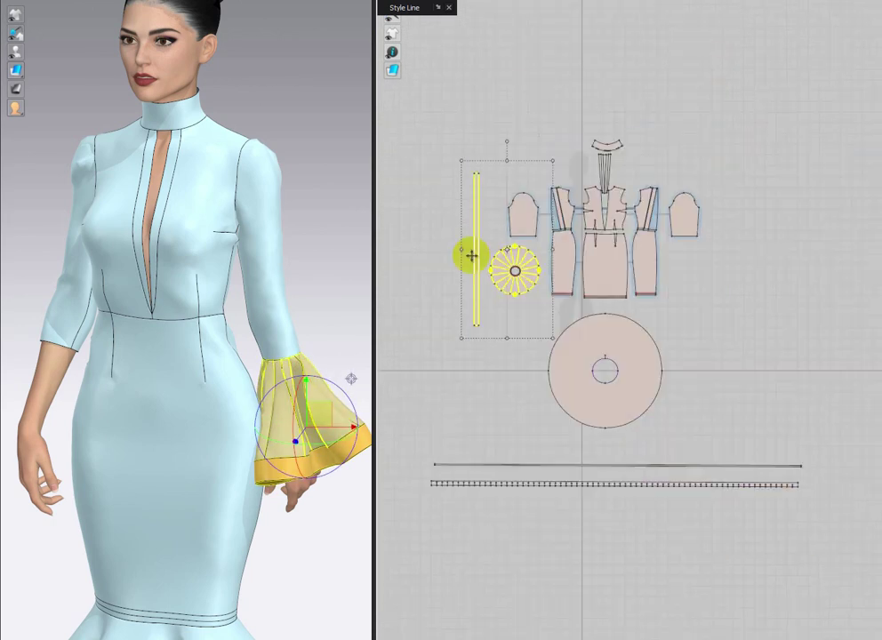
{"action": "right_click", "coordinate": [710, 252]}
{"action": "left_click", "coordinate": [746, 282]}
{"action": "left_click", "coordinate": [679, 246]}
Move the copied flounce and trim in 3D to the avatar's right wrist.
{"action": "scroll", "coordinate": [303, 443], "scroll_direction": "down", "scroll_amount": 10}
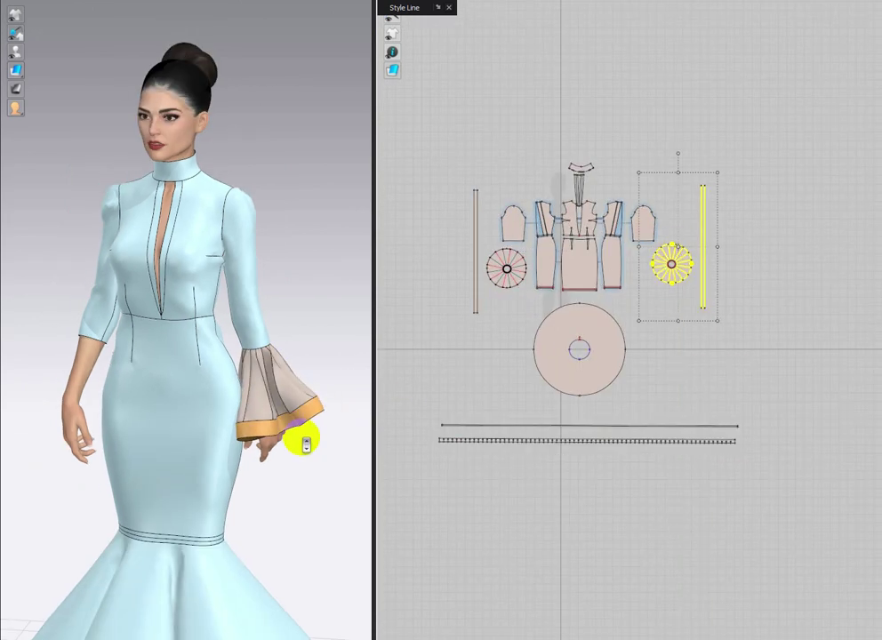
{"action": "middle_click_drag", "start_coordinate": [268, 393], "coordinate": [199, 471]}
{"action": "middle_click_drag", "start_coordinate": [111, 414], "coordinate": [200, 417]}
{"action": "scroll", "coordinate": [200, 416], "scroll_direction": "up", "scroll_amount": 2}
{"action": "scroll", "coordinate": [200, 411], "scroll_direction": "up", "scroll_amount": 5}
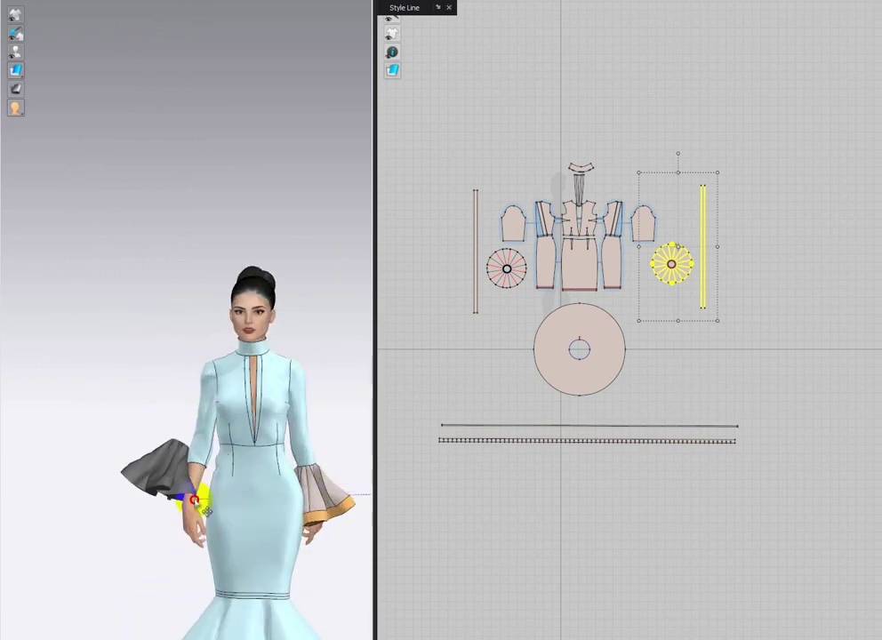
{"action": "right_click_drag", "start_coordinate": [239, 555], "coordinate": [364, 581]}
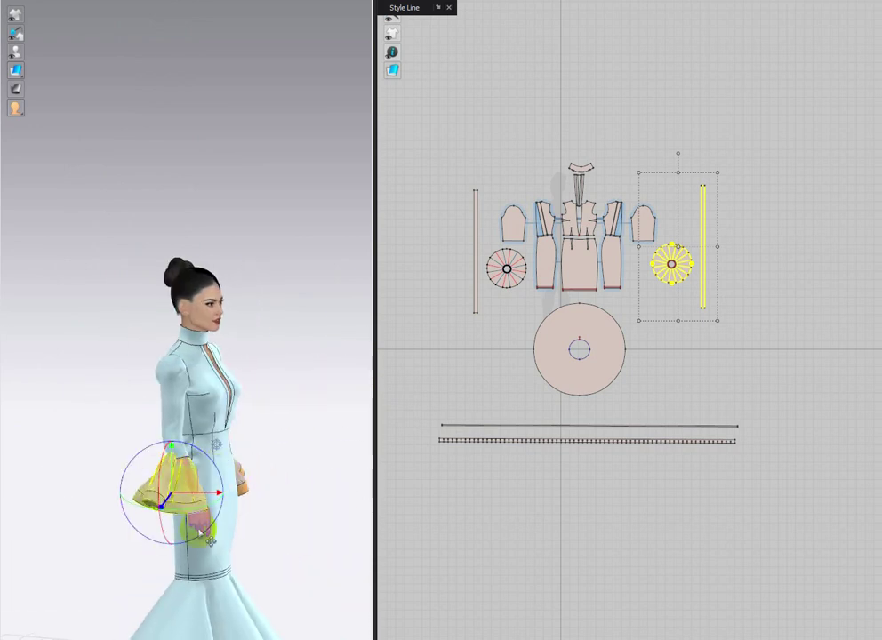
{"action": "right_click_drag", "start_coordinate": [199, 532], "coordinate": [93, 524]}
Shift and rotate the copied flounce and trim to follow the angle of the right forearm.
{"action": "scroll", "coordinate": [173, 400], "scroll_direction": "up", "scroll_amount": 4}
{"action": "middle_click_drag", "start_coordinate": [174, 420], "coordinate": [173, 263]}
{"action": "scroll", "coordinate": [173, 340], "scroll_direction": "up", "scroll_amount": 2}
{"action": "left_click_drag", "start_coordinate": [130, 460], "coordinate": [138, 463]}
{"action": "right_click_drag", "start_coordinate": [182, 525], "coordinate": [289, 422]}
{"action": "left_click_drag", "start_coordinate": [140, 435], "coordinate": [158, 445]}
{"action": "right_click_drag", "start_coordinate": [267, 436], "coordinate": [249, 533]}
{"action": "left_click_drag", "start_coordinate": [186, 450], "coordinate": [177, 443]}
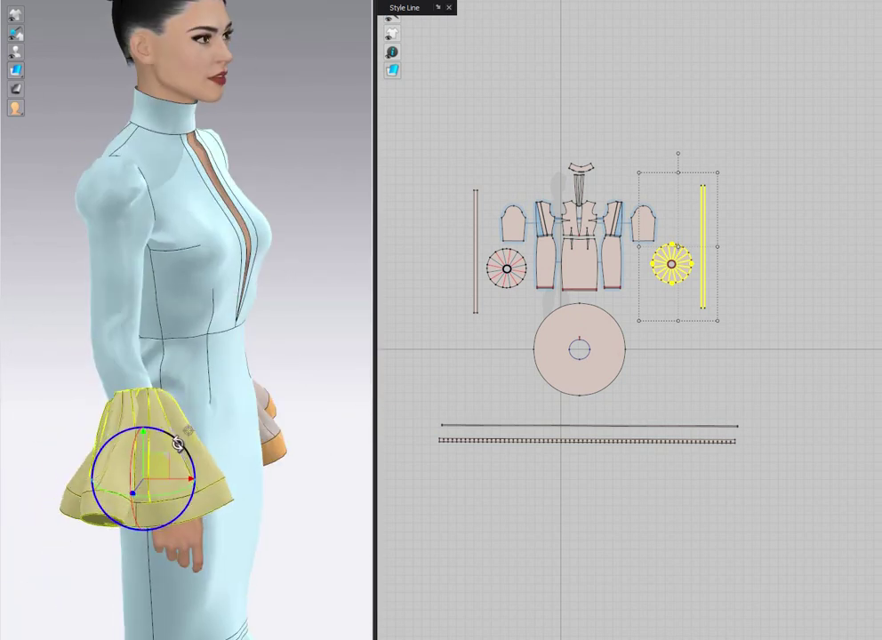
Lower the copied flounce and trim together so they sit just below the right sleeve hem.
{"action": "right_click_drag", "start_coordinate": [235, 512], "coordinate": [126, 516]}
{"action": "scroll", "coordinate": [196, 485], "scroll_direction": "down", "scroll_amount": 4}
{"action": "middle_click_drag", "start_coordinate": [325, 467], "coordinate": [301, 321]}
{"action": "right_click_drag", "start_coordinate": [169, 329], "coordinate": [255, 333]}
{"action": "scroll", "coordinate": [231, 338], "scroll_direction": "up", "scroll_amount": 5}
{"action": "middle_click_drag", "start_coordinate": [169, 312], "coordinate": [240, 429]}
{"action": "left_click", "coordinate": [699, 317]}
{"action": "scroll", "coordinate": [669, 287], "scroll_direction": "up", "scroll_amount": 5}
{"action": "middle_click_drag", "start_coordinate": [616, 281], "coordinate": [622, 396]}
{"action": "left_click", "coordinate": [753, 214]}
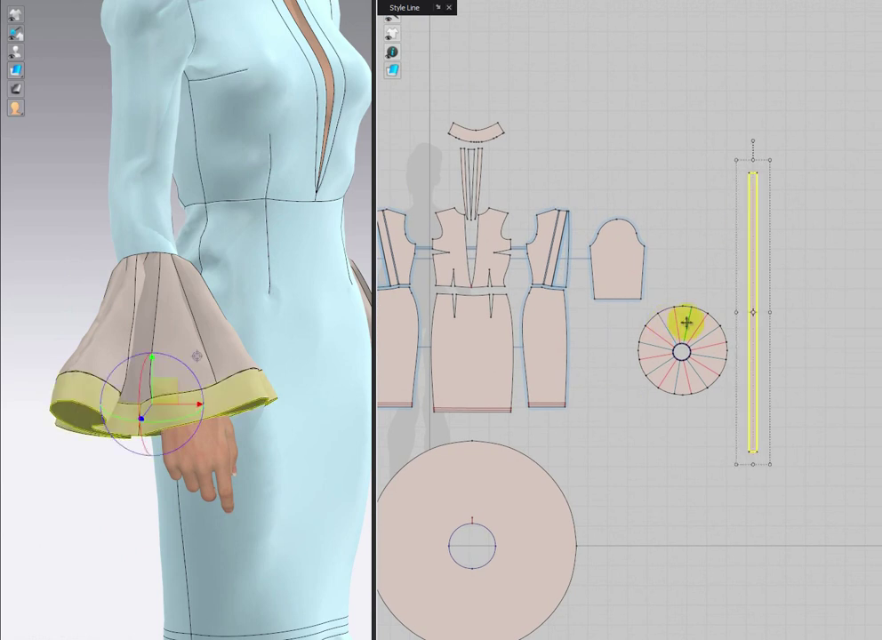
{"action": "left_click", "coordinate": [703, 327], "text": "shift"}
{"action": "left_click_drag", "start_coordinate": [170, 354], "coordinate": [178, 378]}
Sew the inner circle of the copied flounce to the hem of the avatar's right sleeve.
{"action": "left_click", "coordinate": [562, 12]}
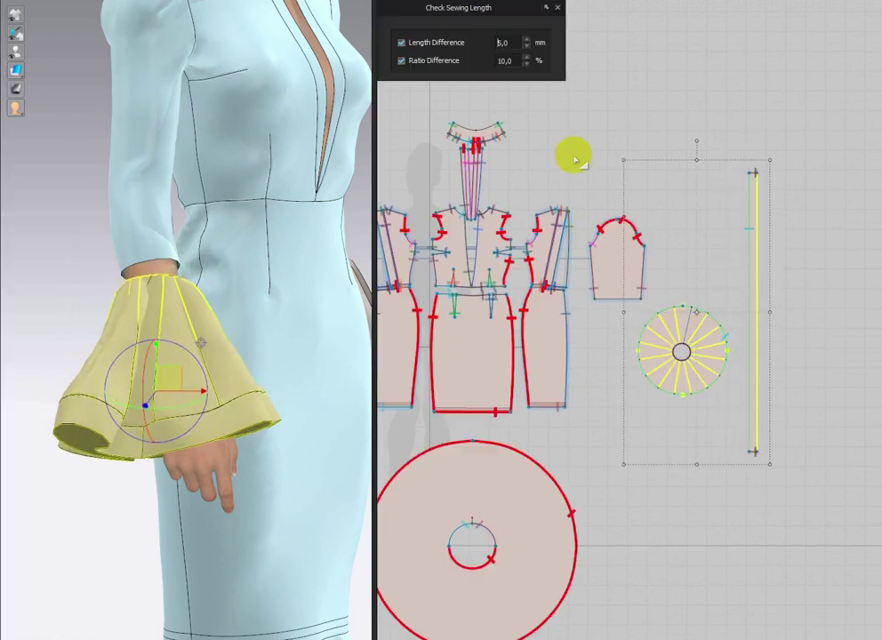
{"action": "left_click", "coordinate": [560, 10]}
{"action": "left_click", "coordinate": [436, 6]}
{"action": "scroll", "coordinate": [684, 365], "scroll_direction": "up", "scroll_amount": 5}
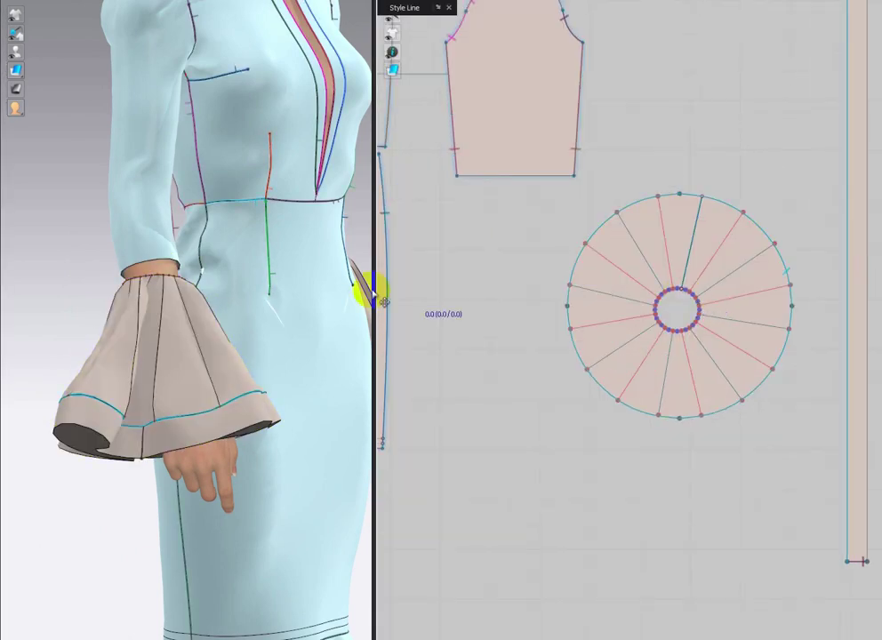
{"action": "right_click_drag", "start_coordinate": [320, 307], "coordinate": [262, 308]}
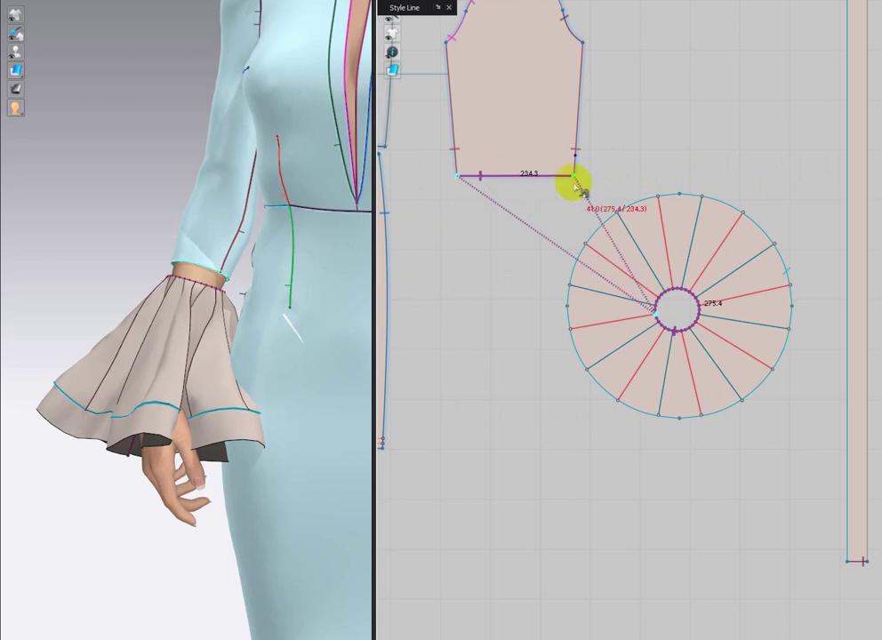
{"action": "scroll", "coordinate": [516, 344], "scroll_direction": "down", "scroll_amount": 3}
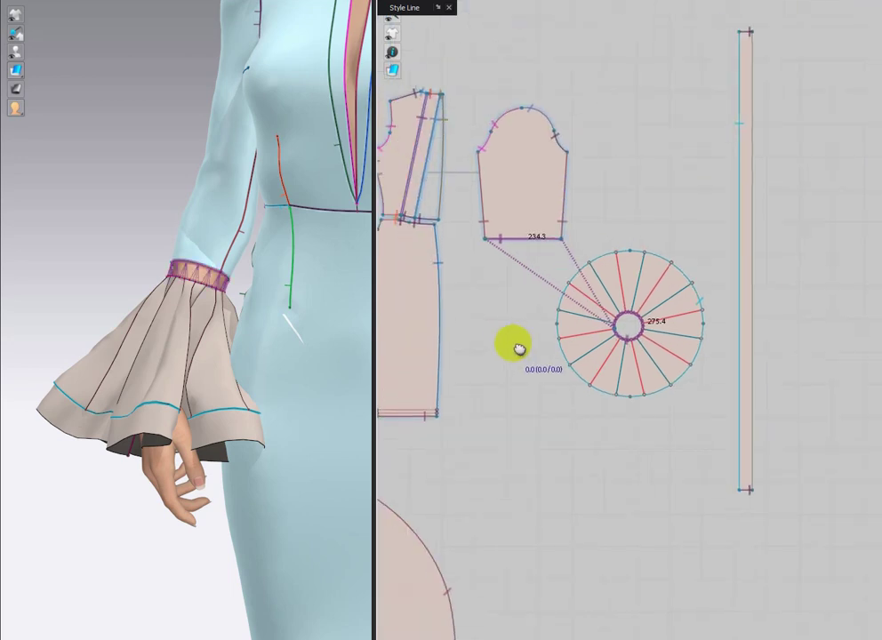
Simulate the garment so the copied flounce and trim are pulled onto the avatar's right sleeve hem and drape.
{"action": "scroll", "coordinate": [324, 361], "scroll_direction": "down", "scroll_amount": 2}
{"action": "middle_click_drag", "start_coordinate": [322, 360], "coordinate": [215, 328]}
{"action": "right_click_drag", "start_coordinate": [215, 328], "coordinate": [282, 336]}
{"action": "key", "text": "space"}
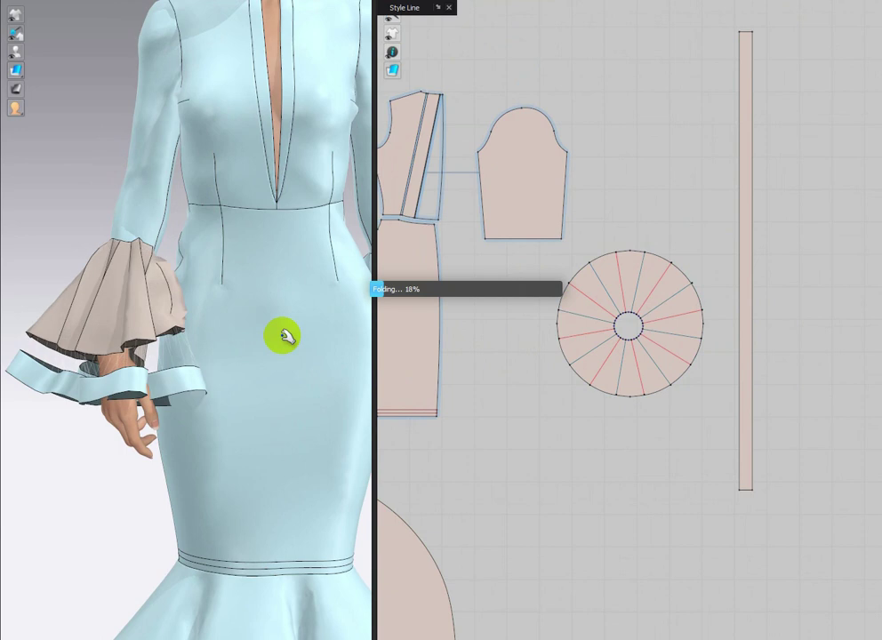
{"action": "right_click_drag", "start_coordinate": [167, 368], "coordinate": [258, 396]}
{"action": "scroll", "coordinate": [258, 396], "scroll_direction": "down", "scroll_amount": 2}
{"action": "scroll", "coordinate": [258, 396], "scroll_direction": "down", "scroll_amount": 1}
{"action": "middle_click_drag", "start_coordinate": [257, 396], "coordinate": [178, 415]}
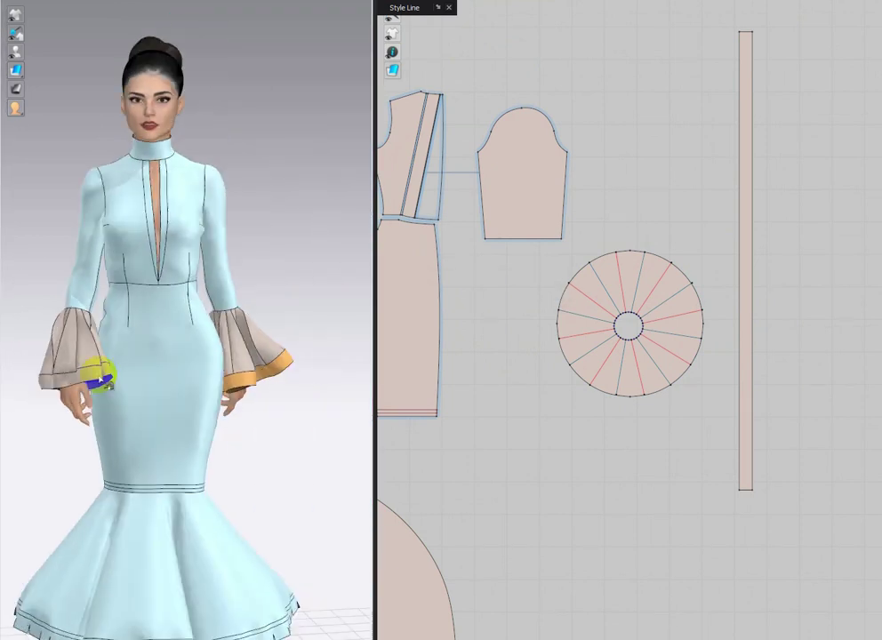
Stop the simulation and strengthen the trim on the avatar's right sleeve flounce, matching the other sleeve's trim.
{"action": "key", "text": "space"}
{"action": "key", "text": "q"}
{"action": "left_click", "coordinate": [99, 370]}
{"action": "scroll", "coordinate": [202, 393], "scroll_direction": "down", "scroll_amount": 2}
{"action": "left_click", "coordinate": [88, 341]}
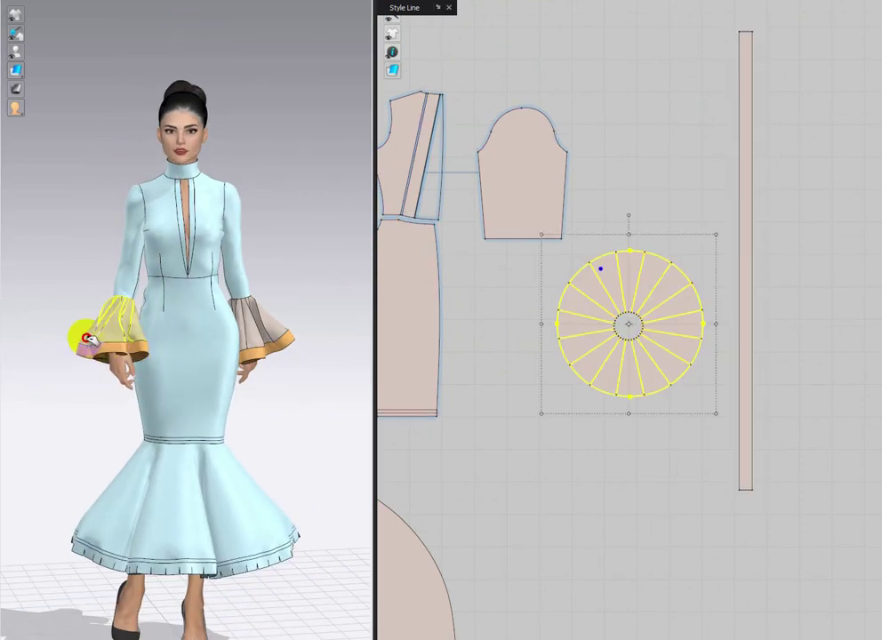
{"action": "scroll", "coordinate": [173, 369], "scroll_direction": "up", "scroll_amount": 2}
{"action": "middle_click_drag", "start_coordinate": [197, 360], "coordinate": [186, 332]}
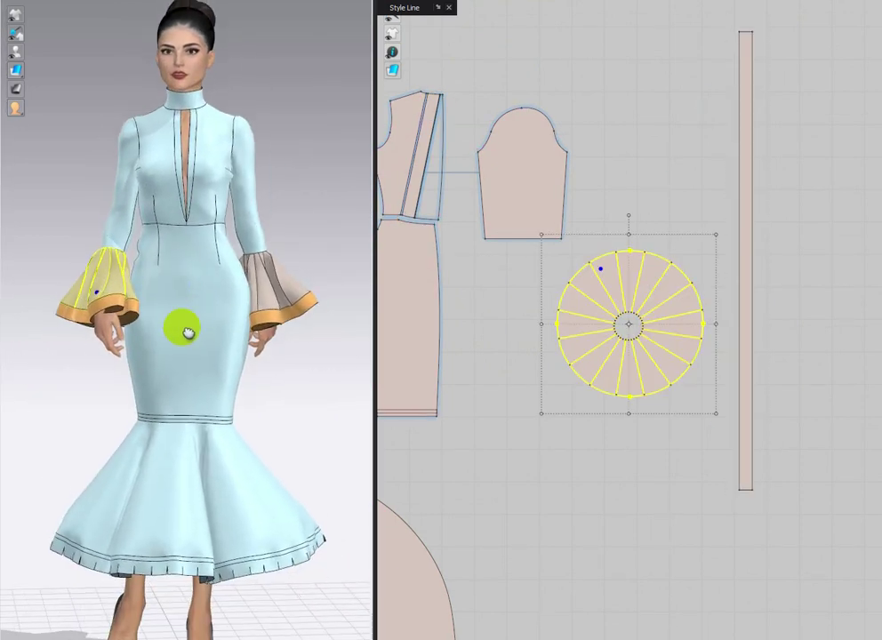
Offset the sleeve hem as an internal line at 20 mm and add a second internal line between it and the hem.
{"action": "scroll", "coordinate": [514, 311], "scroll_direction": "down", "scroll_amount": 2}
{"action": "middle_click_drag", "start_coordinate": [514, 311], "coordinate": [678, 322]}
{"action": "scroll", "coordinate": [679, 322], "scroll_direction": "down", "scroll_amount": 1}
{"action": "left_click", "coordinate": [431, 252]}
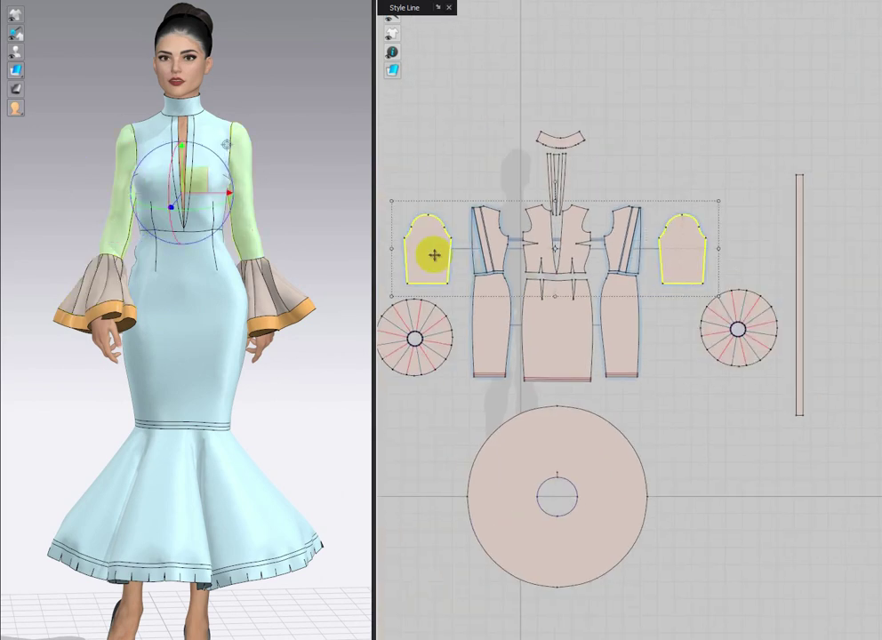
{"action": "scroll", "coordinate": [647, 314], "scroll_direction": "up", "scroll_amount": 2}
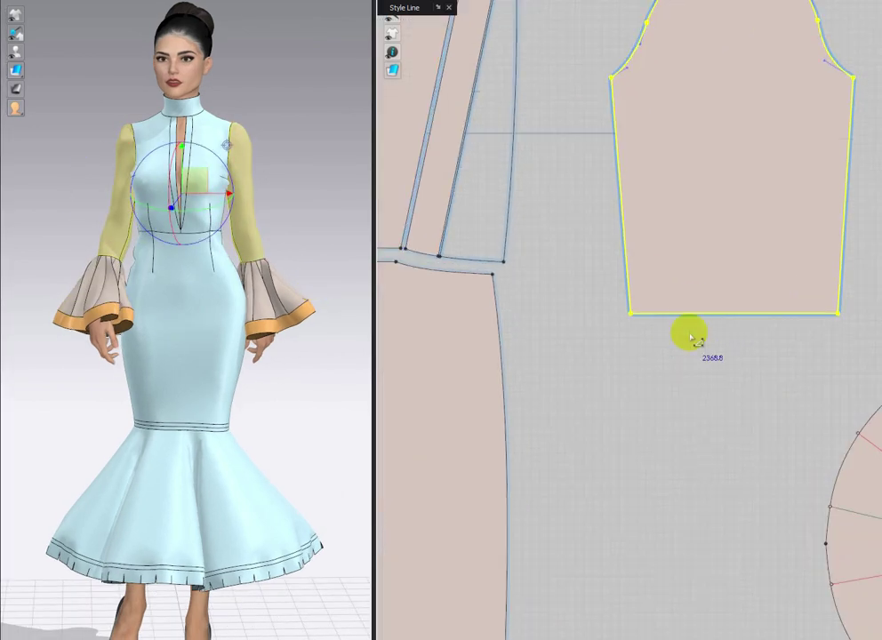
{"action": "right_click", "coordinate": [689, 311]}
{"action": "left_click", "coordinate": [735, 418]}
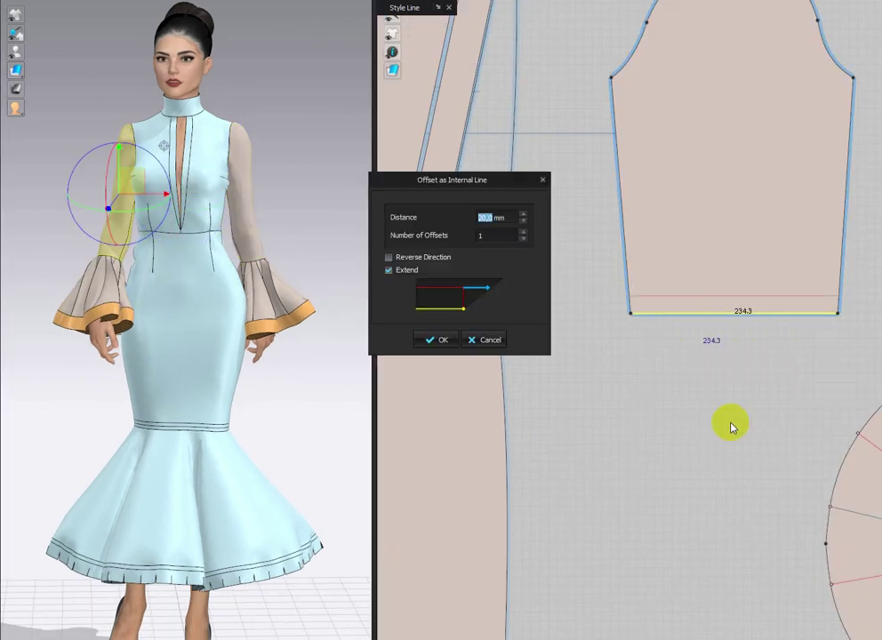
{"action": "key", "text": "Return"}
{"action": "right_click", "coordinate": [711, 314]}
{"action": "left_click", "coordinate": [746, 416]}
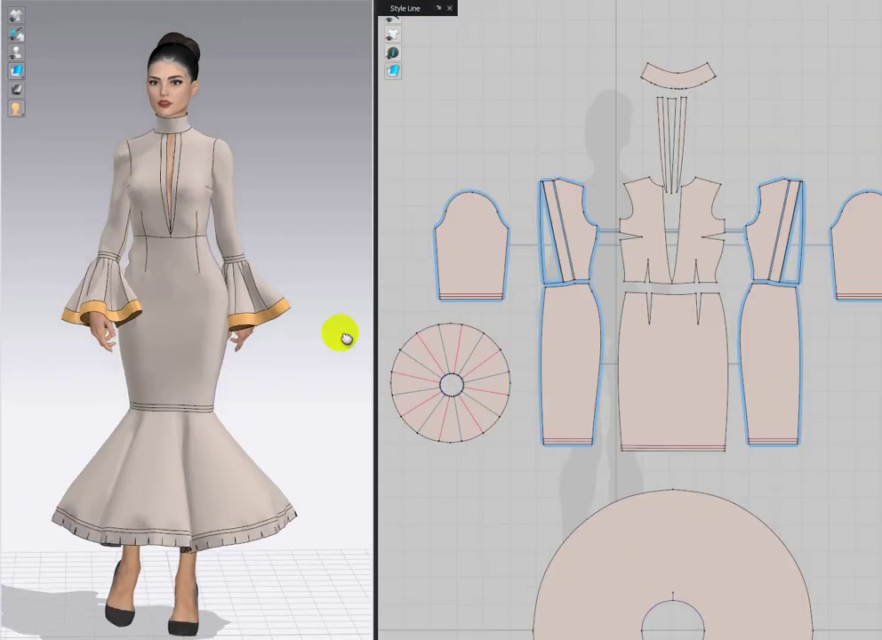
Create a 300 × 10 mm rectangle as a belt strip near the gap between the front bodice and front skirt patterns.
{"action": "scroll", "coordinate": [237, 319], "scroll_direction": "up", "scroll_amount": 3}
{"action": "scroll", "coordinate": [718, 360], "scroll_direction": "up", "scroll_amount": 4}
{"action": "middle_click_drag", "start_coordinate": [717, 358], "coordinate": [716, 377]}
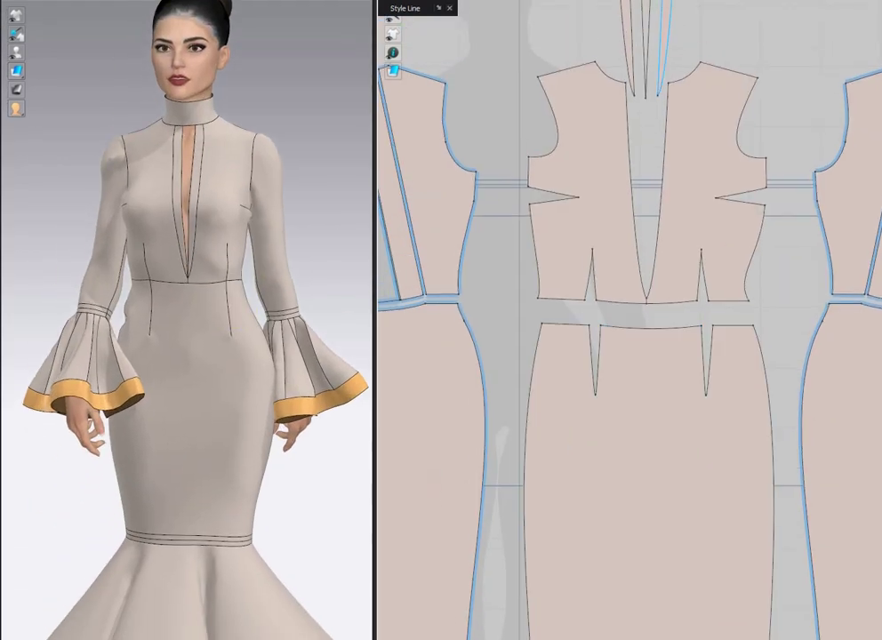
{"action": "left_click", "coordinate": [626, 2]}
{"action": "scroll", "coordinate": [640, 290], "scroll_direction": "up", "scroll_amount": 2}
{"action": "middle_click_drag", "start_coordinate": [640, 290], "coordinate": [628, 308]}
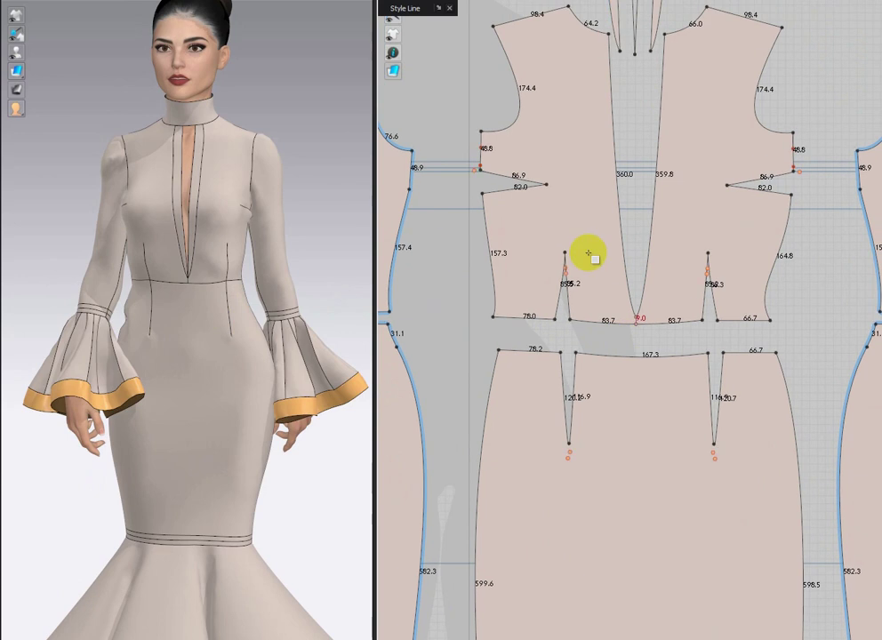
{"action": "left_click", "coordinate": [526, 331]}
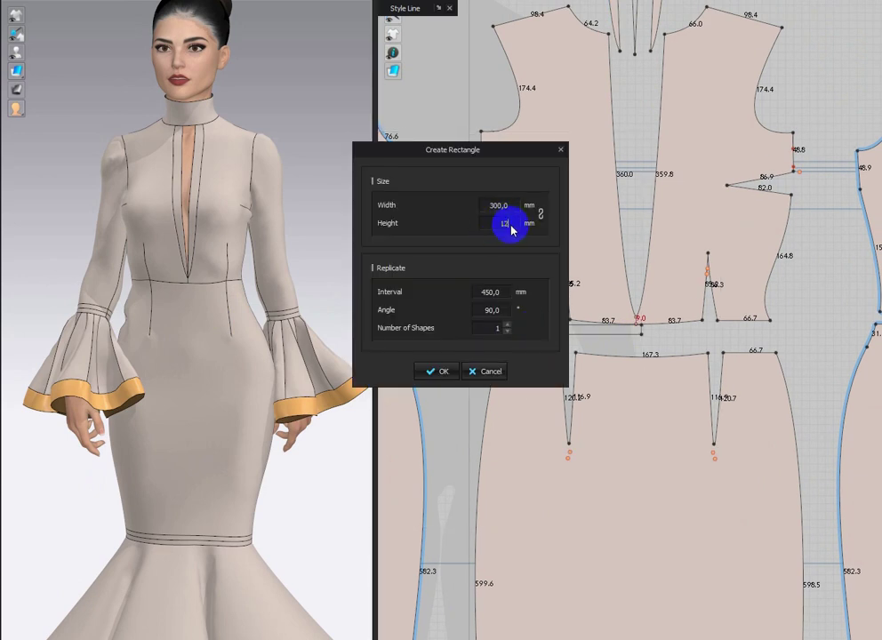
{"action": "key", "text": "Return"}
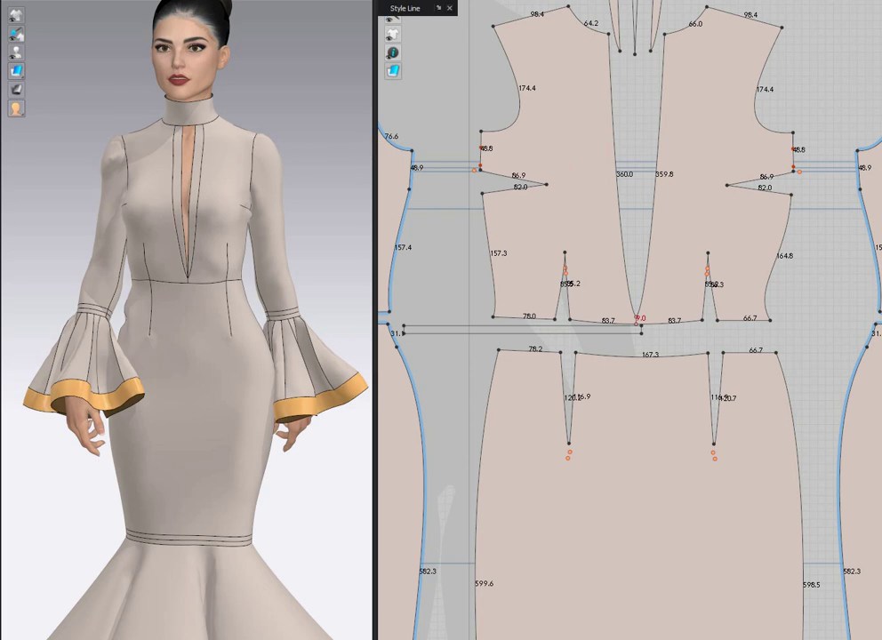
Centre the front belt strip between the bodice and skirt patterns and place it in front of the avatar's waist in 3D.
{"action": "left_click", "coordinate": [572, 337]}
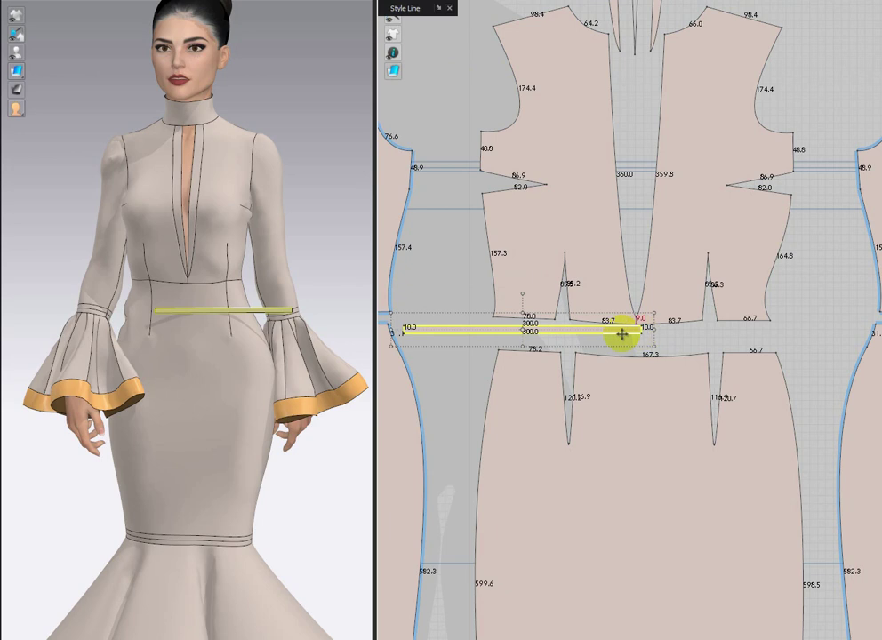
{"action": "left_click_drag", "start_coordinate": [723, 343], "coordinate": [723, 342]}
{"action": "left_click", "coordinate": [275, 309]}
{"action": "left_click_drag", "start_coordinate": [287, 292], "coordinate": [241, 267]}
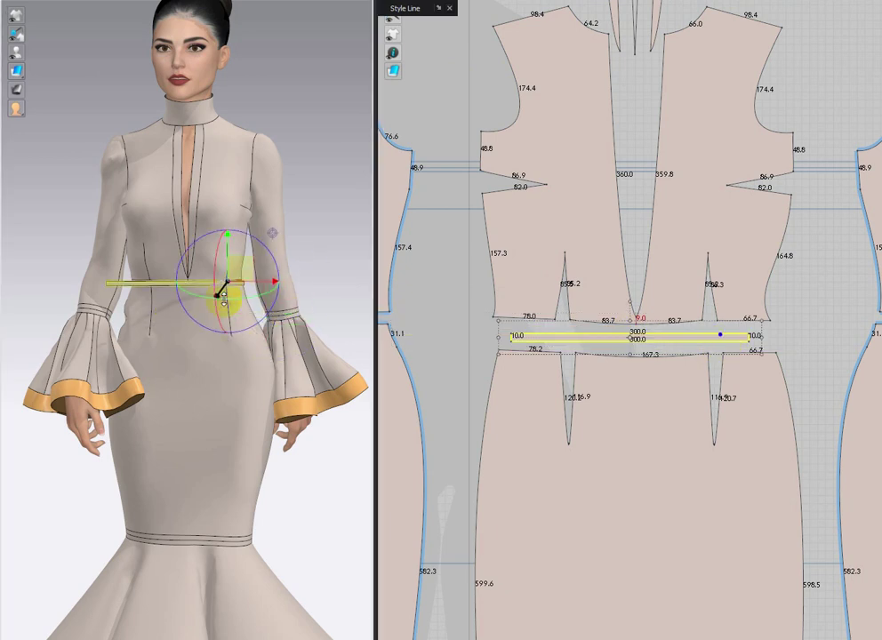
{"action": "right_click_drag", "start_coordinate": [234, 307], "coordinate": [267, 433]}
{"action": "left_click_drag", "start_coordinate": [246, 272], "coordinate": [252, 270]}
Move the linked back skirt patterns slightly down to leave a gap below the back bodice patterns.
{"action": "scroll", "coordinate": [622, 396], "scroll_direction": "down", "scroll_amount": 4}
{"action": "scroll", "coordinate": [760, 369], "scroll_direction": "up", "scroll_amount": 5}
{"action": "middle_click_drag", "start_coordinate": [760, 370], "coordinate": [676, 290]}
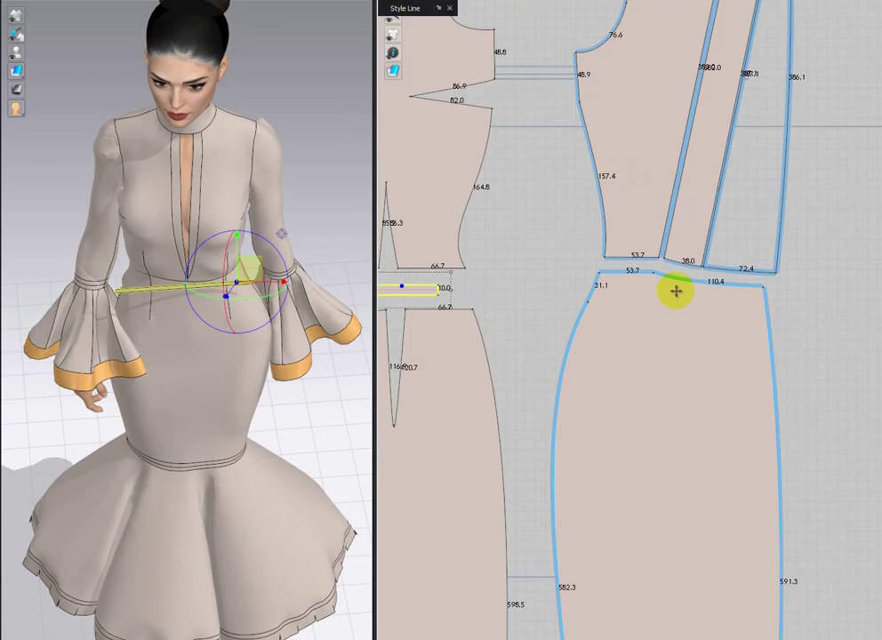
{"action": "scroll", "coordinate": [647, 285], "scroll_direction": "down", "scroll_amount": 6}
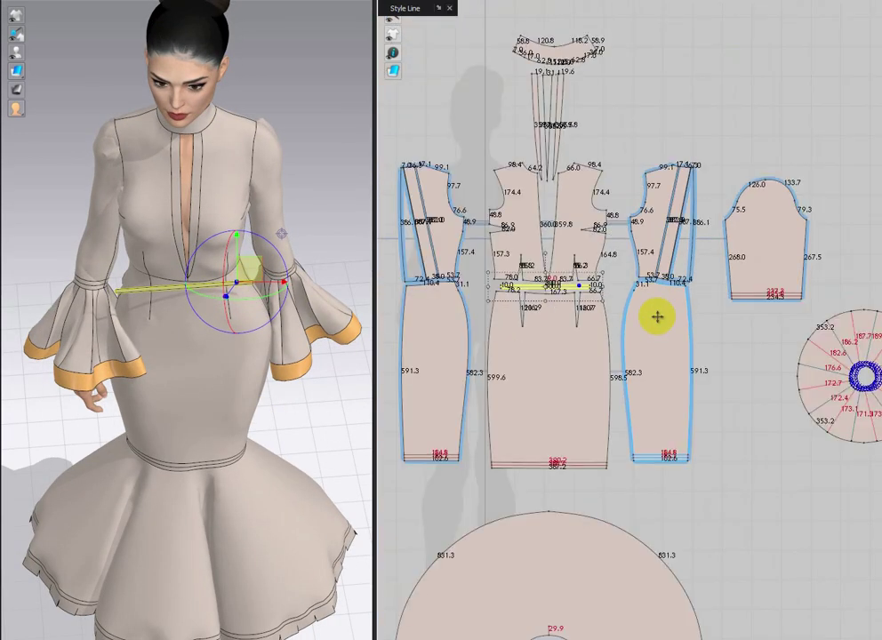
{"action": "left_click", "coordinate": [442, 338]}
{"action": "left_click_drag", "start_coordinate": [442, 338], "coordinate": [442, 338]}
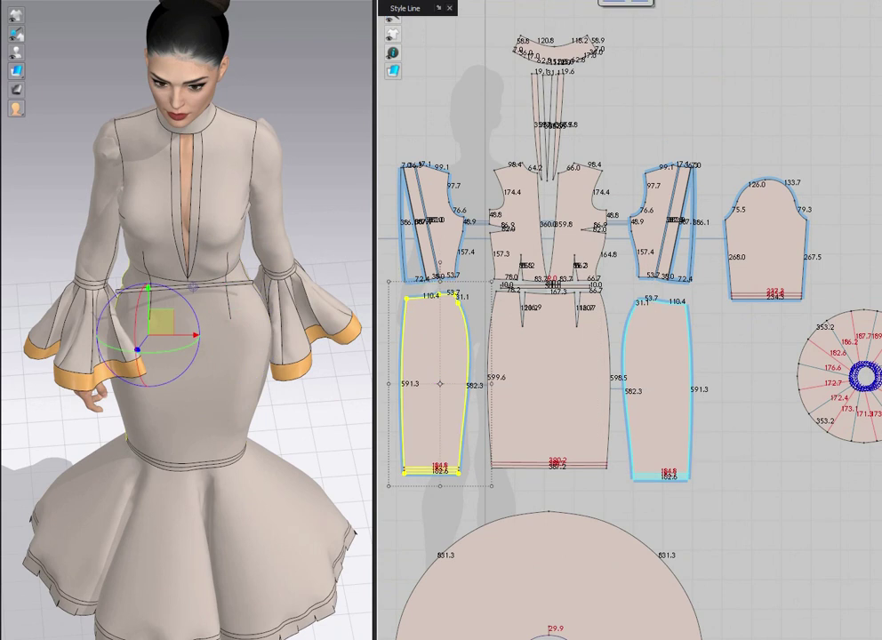
Create a 150 × 10 mm rectangle as the back belt strip and position it between one back bodice and its skirt pattern.
{"action": "scroll", "coordinate": [646, 283], "scroll_direction": "up", "scroll_amount": 2}
{"action": "left_click", "coordinate": [643, 287]}
{"action": "type", "text": "150"}
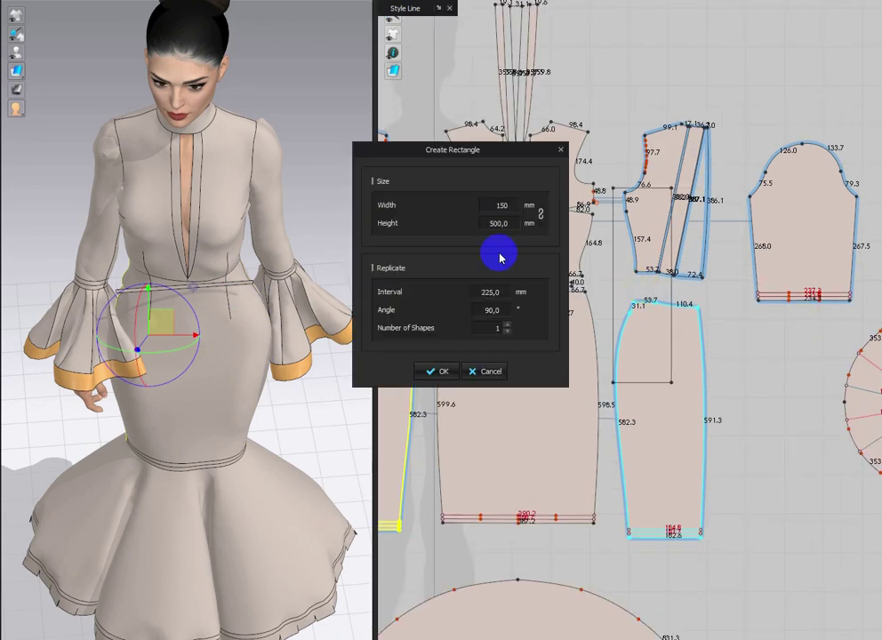
{"action": "left_click", "coordinate": [509, 223]}
{"action": "type", "text": "10"}
{"action": "key", "text": "Return"}
{"action": "scroll", "coordinate": [605, 253], "scroll_direction": "up", "scroll_amount": 2}
{"action": "left_click_drag", "start_coordinate": [683, 310], "coordinate": [726, 314]}
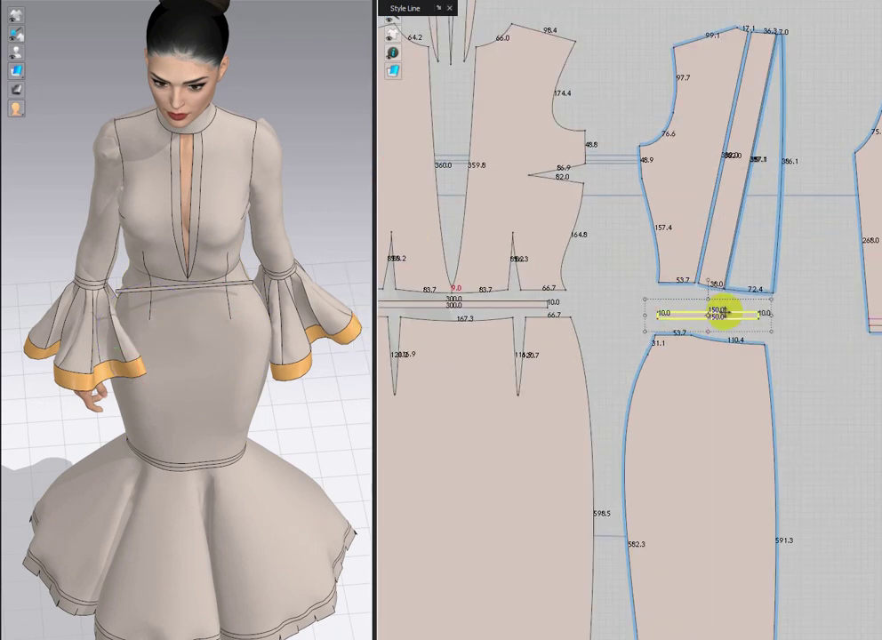
Clone the back belt strip as a symmetric pattern with sewing and place the copy between the opposite back bodice and skirt patterns.
{"action": "scroll", "coordinate": [729, 314], "scroll_direction": "down", "scroll_amount": 3}
{"action": "right_click", "coordinate": [728, 314]}
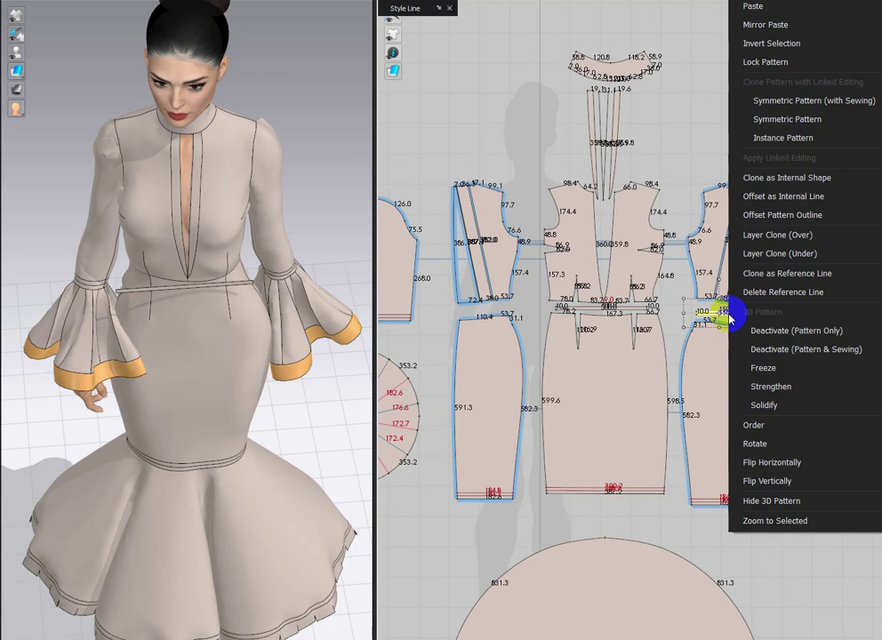
{"action": "left_click", "coordinate": [805, 103]}
{"action": "middle_click_drag", "start_coordinate": [455, 338], "coordinate": [509, 333]}
{"action": "left_click", "coordinate": [537, 301]}
Move the mirrored back belt strip in 3D behind the avatar's right waist.
{"action": "right_click_drag", "start_coordinate": [316, 336], "coordinate": [82, 328]}
{"action": "middle_click_drag", "start_coordinate": [83, 328], "coordinate": [127, 332]}
{"action": "scroll", "coordinate": [127, 332], "scroll_direction": "down", "scroll_amount": 1}
{"action": "left_click_drag", "start_coordinate": [244, 260], "coordinate": [297, 259]}
{"action": "mouse_move", "coordinate": [298, 312]}
{"action": "right_mouse_down"}
{"action": "mouse_move", "coordinate": [249, 333]}
{"action": "mouse_move", "coordinate": [296, 308]}
{"action": "right_mouse_up"}
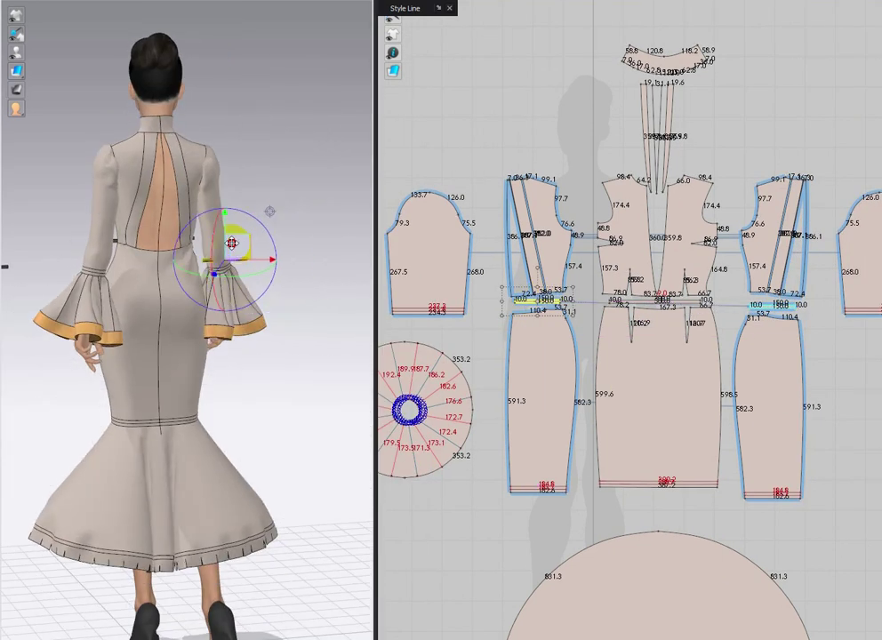
{"action": "left_click_drag", "start_coordinate": [232, 243], "coordinate": [187, 234]}
Move the other back belt strip in 3D from beside the avatar to behind the left side of the waist.
{"action": "right_click_drag", "start_coordinate": [169, 279], "coordinate": [117, 303]}
{"action": "left_click", "coordinate": [51, 286]}
{"action": "left_click_drag", "start_coordinate": [80, 285], "coordinate": [185, 286]}
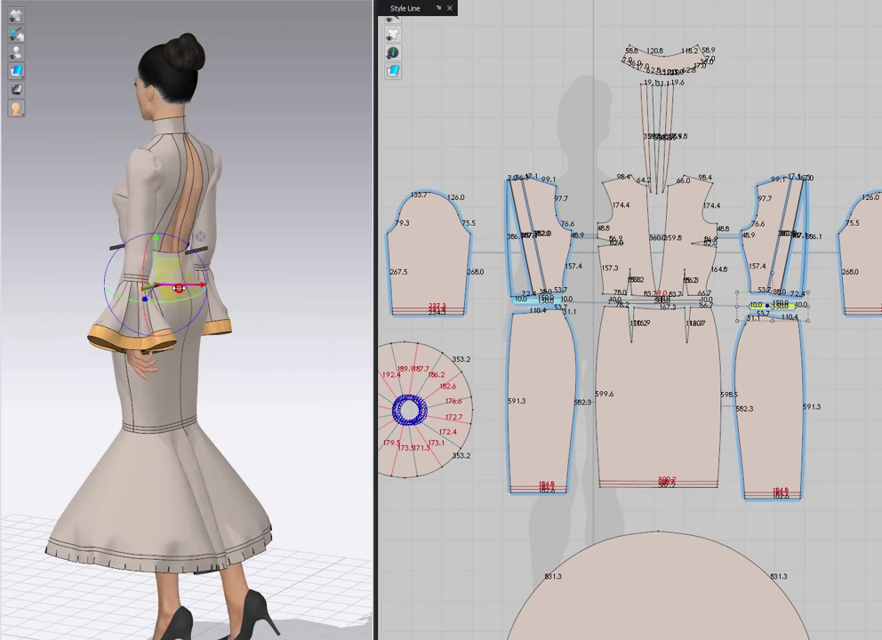
{"action": "right_click_drag", "start_coordinate": [168, 307], "coordinate": [218, 287]}
{"action": "left_click_drag", "start_coordinate": [116, 272], "coordinate": [207, 254]}
{"action": "scroll", "coordinate": [201, 302], "scroll_direction": "up", "scroll_amount": 3}
{"action": "middle_click_drag", "start_coordinate": [197, 322], "coordinate": [194, 391]}
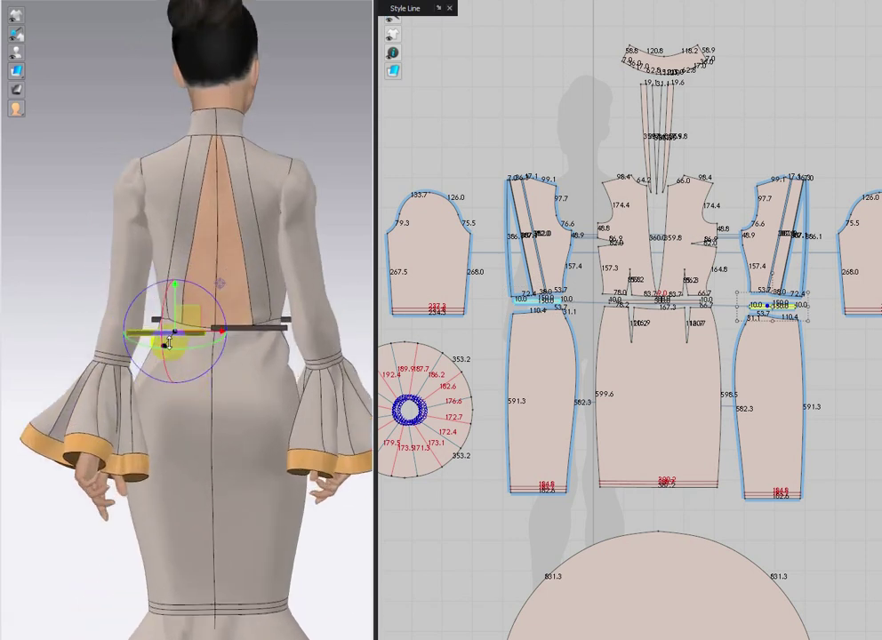
Turn the back belt strips to face outward and bring them close to the dress along the back waist.
{"action": "left_click", "coordinate": [244, 328]}
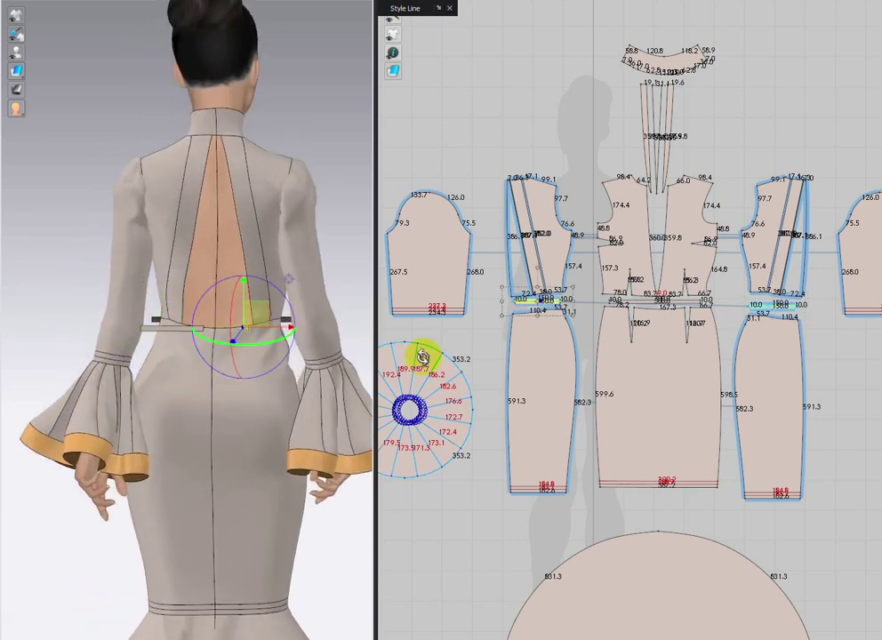
{"action": "left_click_drag", "start_coordinate": [269, 317], "coordinate": [282, 319]}
{"action": "right_click_drag", "start_coordinate": [292, 420], "coordinate": [301, 475]}
{"action": "left_click", "coordinate": [210, 379]}
{"action": "left_click_drag", "start_coordinate": [219, 358], "coordinate": [239, 322]}
{"action": "right_click_drag", "start_coordinate": [233, 387], "coordinate": [228, 348]}
{"action": "left_click_drag", "start_coordinate": [206, 344], "coordinate": [210, 369]}
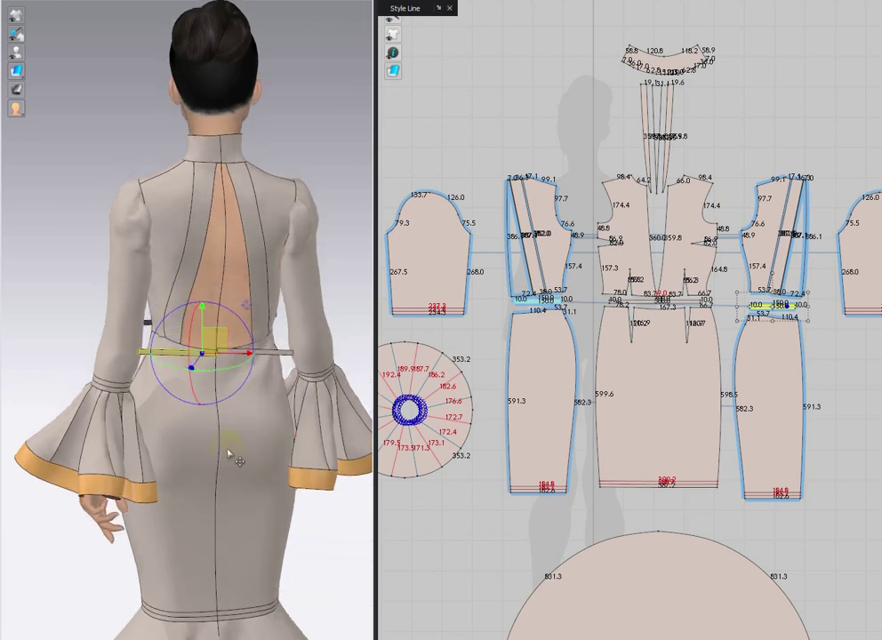
{"action": "right_click_drag", "start_coordinate": [230, 453], "coordinate": [233, 533]}
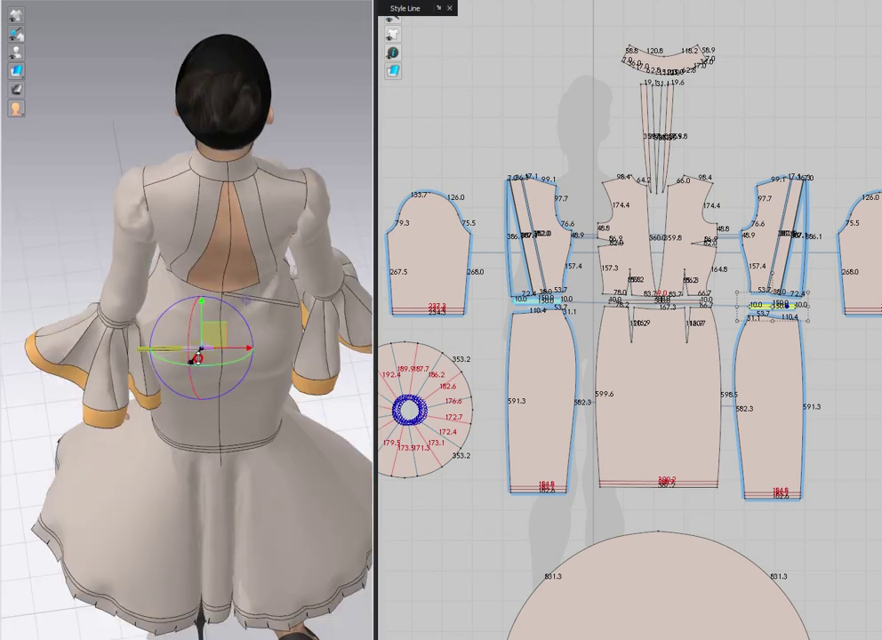
{"action": "left_click", "coordinate": [287, 311]}
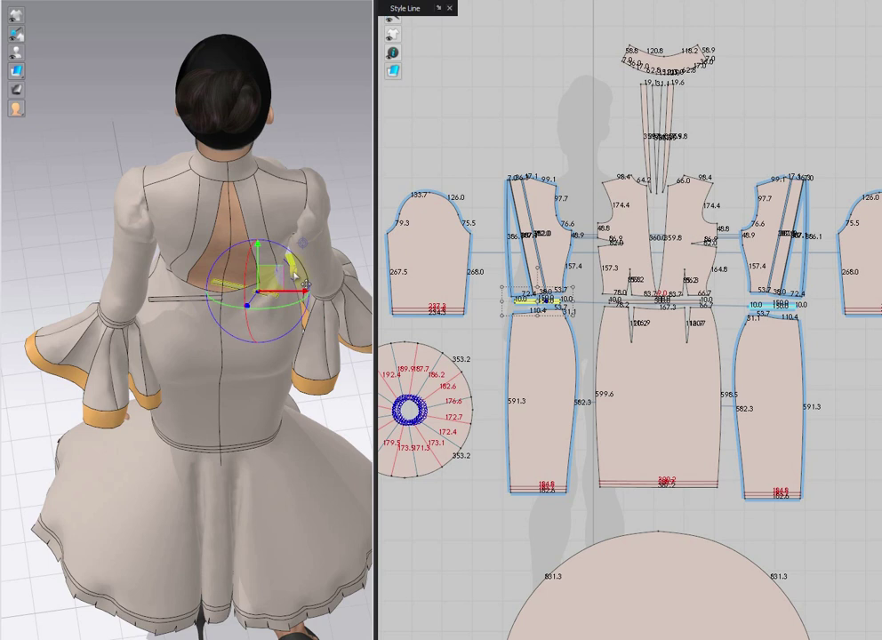
Wrap the 300 mm front belt strip around the front waist with the avatar's central waist arrangement point.
{"action": "right_click_drag", "start_coordinate": [313, 366], "coordinate": [226, 449]}
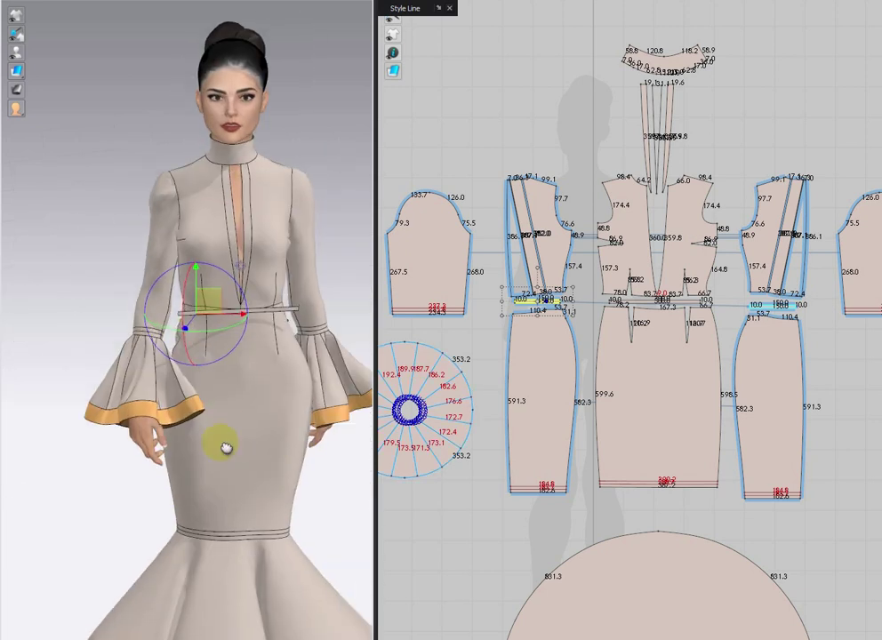
{"action": "scroll", "coordinate": [227, 449], "scroll_direction": "up", "scroll_amount": 4}
{"action": "middle_click_drag", "start_coordinate": [227, 449], "coordinate": [217, 397]}
{"action": "scroll", "coordinate": [185, 481], "scroll_direction": "down", "scroll_amount": 2}
{"action": "left_click", "coordinate": [452, 151]}
{"action": "left_click", "coordinate": [254, 325]}
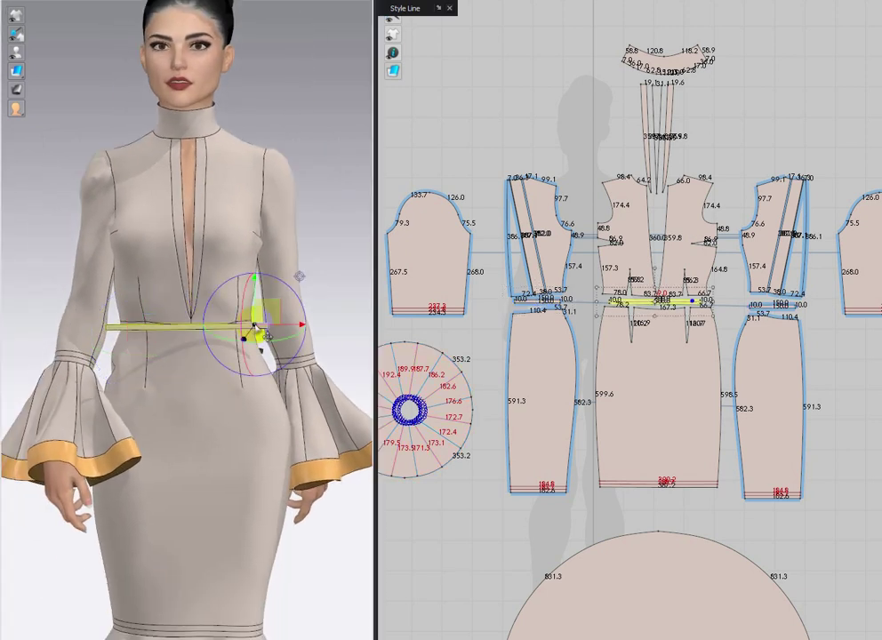
{"action": "left_click", "coordinate": [40, 52]}
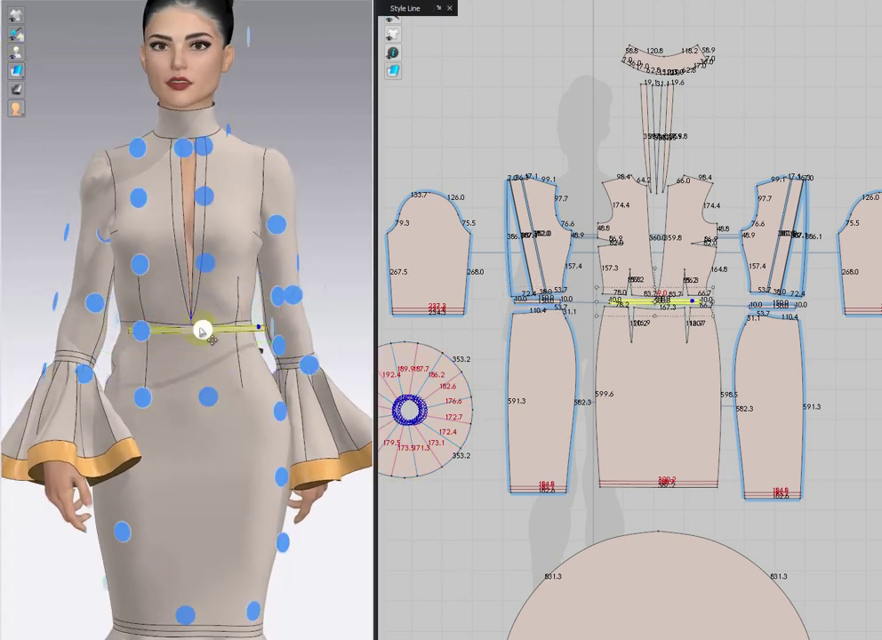
{"action": "left_click", "coordinate": [203, 330]}
Shift and tilt the wrapped front belt strip so it sits close to the dress along the front waist seam.
{"action": "middle_click_drag", "start_coordinate": [190, 366], "coordinate": [189, 396]}
{"action": "right_click_drag", "start_coordinate": [188, 396], "coordinate": [260, 430]}
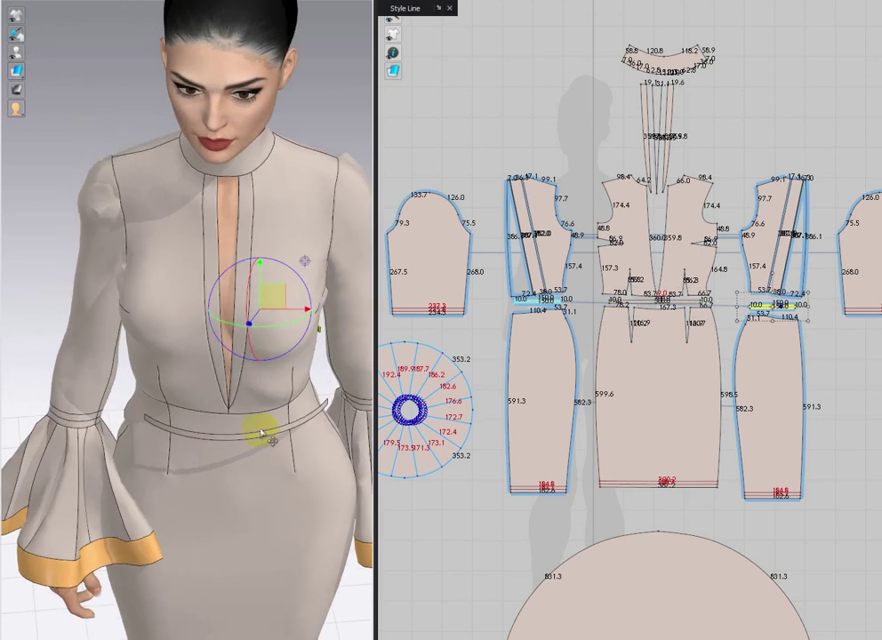
{"action": "left_click", "coordinate": [258, 428]}
{"action": "left_click_drag", "start_coordinate": [263, 414], "coordinate": [252, 402]}
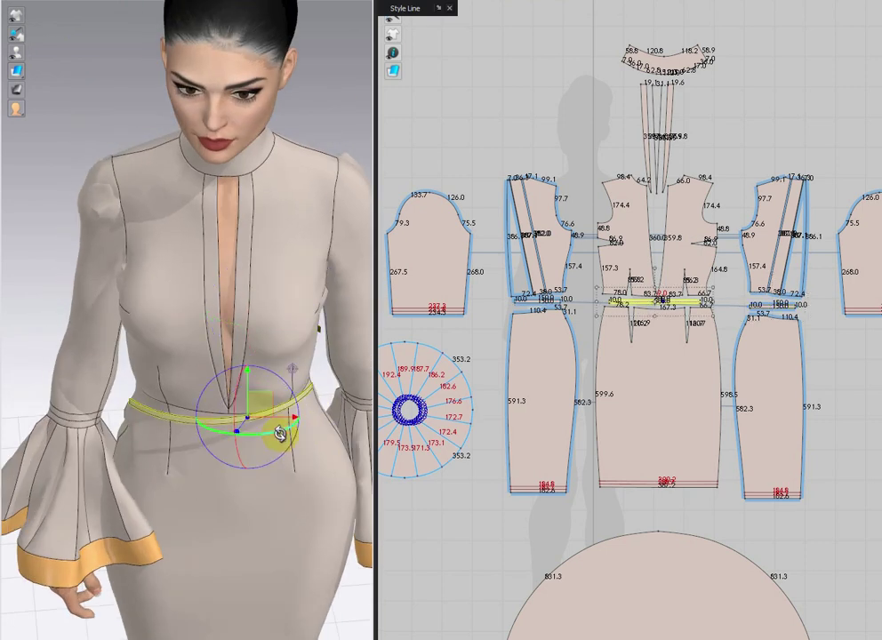
{"action": "right_click_drag", "start_coordinate": [262, 386], "coordinate": [252, 511]}
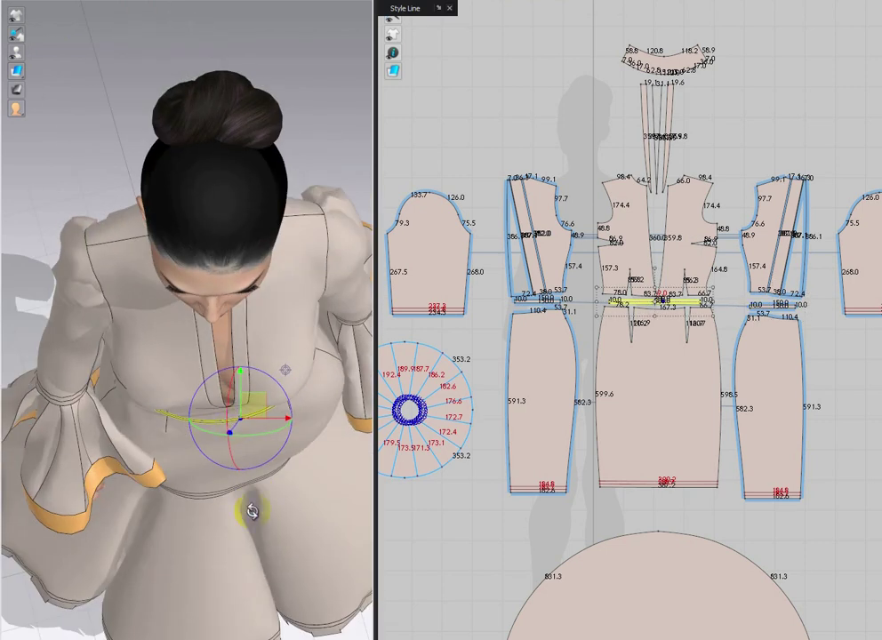
{"action": "right_click_drag", "start_coordinate": [233, 425], "coordinate": [242, 357]}
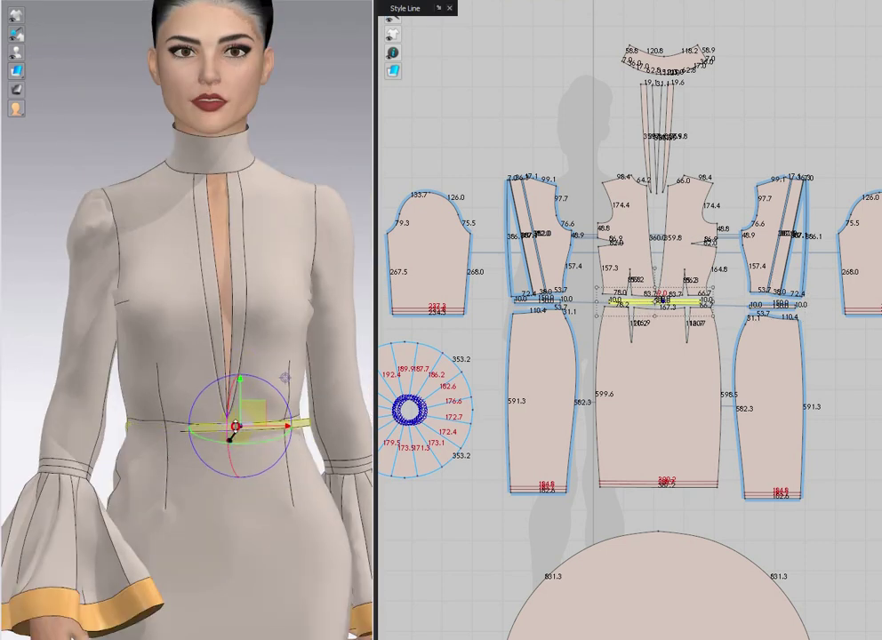
{"action": "left_click_drag", "start_coordinate": [282, 403], "coordinate": [285, 407]}
{"action": "right_click", "coordinate": [265, 427]}
{"action": "left_click", "coordinate": [301, 57]}
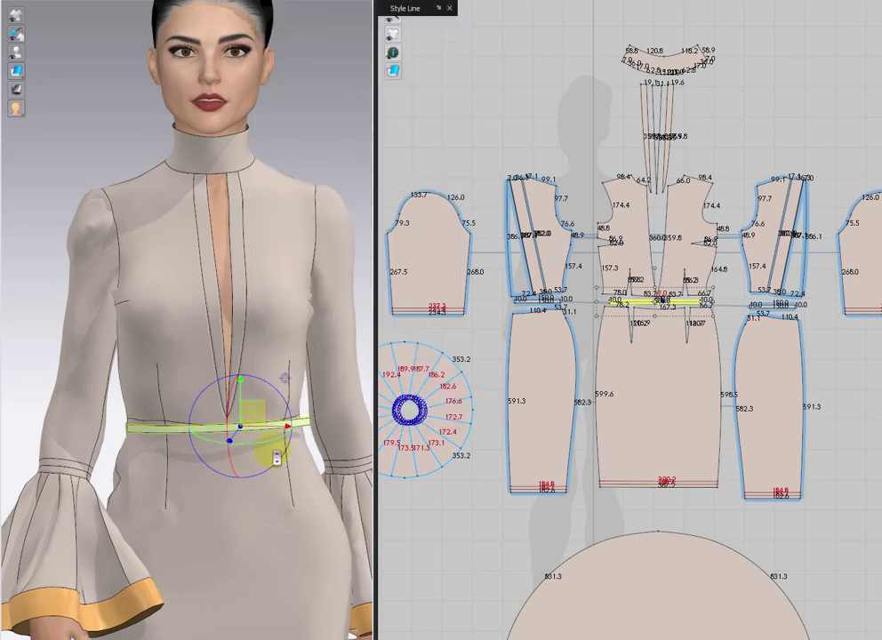
Sew the front belt strip's 10 mm end to the adjoining short end of the neighbouring 150 mm back belt strip.
{"action": "scroll", "coordinate": [276, 458], "scroll_direction": "down", "scroll_amount": 5}
{"action": "middle_click_drag", "start_coordinate": [587, 587], "coordinate": [547, 615]}
{"action": "scroll", "coordinate": [567, 220], "scroll_direction": "up", "scroll_amount": 3}
{"action": "middle_click_drag", "start_coordinate": [566, 220], "coordinate": [437, 41]}
{"action": "right_click", "coordinate": [642, 299]}
{"action": "left_click", "coordinate": [813, 238]}
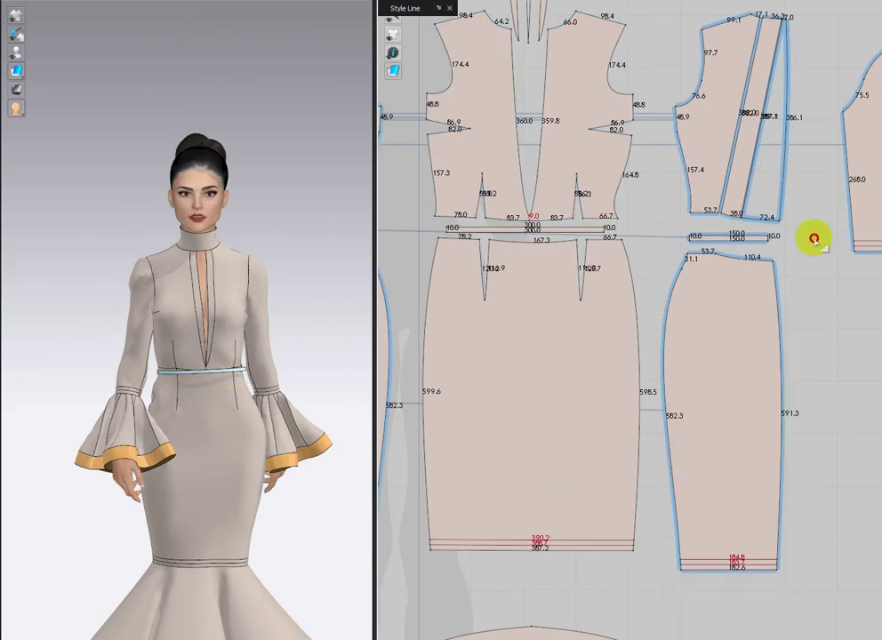
{"action": "left_click", "coordinate": [759, 238]}
{"action": "mouse_move", "coordinate": [319, 397]}
{"action": "right_mouse_down"}
{"action": "mouse_move", "coordinate": [20, 390]}
{"action": "mouse_move", "coordinate": [317, 376]}
{"action": "right_mouse_up"}
{"action": "key", "text": "m"}
{"action": "scroll", "coordinate": [674, 232], "scroll_direction": "up", "scroll_amount": 3}
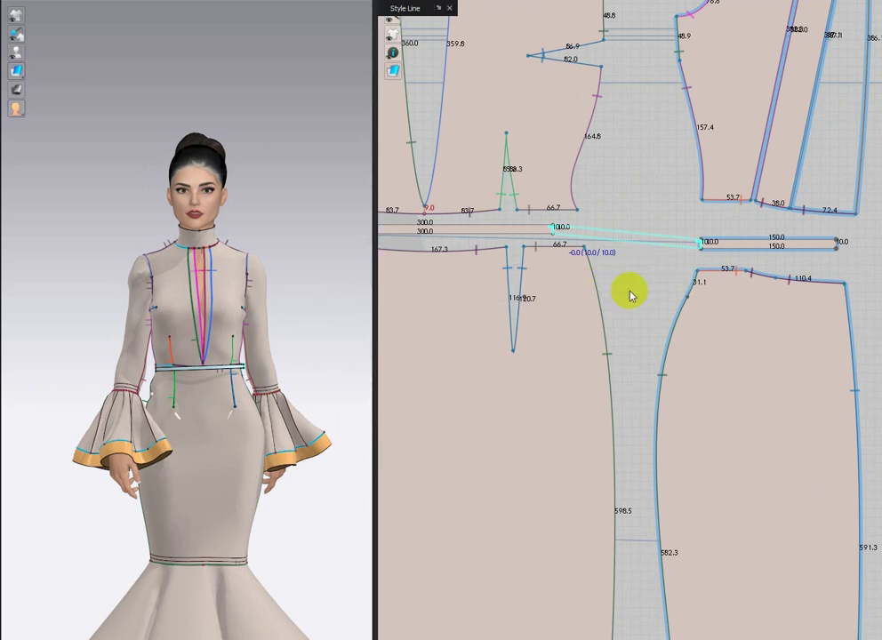
{"action": "scroll", "coordinate": [630, 295], "scroll_direction": "down", "scroll_amount": 3}
Sew the two back belt strips together at centre back and join the other back strip to the front strip's free end.
{"action": "left_click", "coordinate": [745, 259]}
{"action": "scroll", "coordinate": [714, 275], "scroll_direction": "up", "scroll_amount": 2}
{"action": "scroll", "coordinate": [725, 262], "scroll_direction": "down", "scroll_amount": 4}
{"action": "middle_click_drag", "start_coordinate": [555, 296], "coordinate": [671, 289]}
{"action": "scroll", "coordinate": [525, 265], "scroll_direction": "up", "scroll_amount": 4}
{"action": "left_click", "coordinate": [574, 246]}
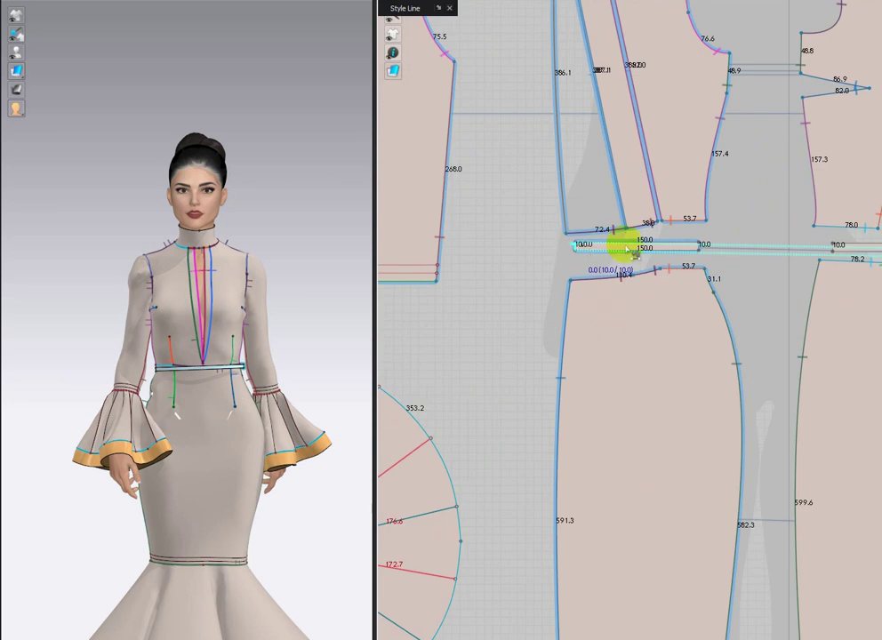
{"action": "left_click", "coordinate": [702, 248]}
{"action": "left_click", "coordinate": [821, 251]}
{"action": "scroll", "coordinate": [820, 258], "scroll_direction": "down", "scroll_amount": 3}
{"action": "scroll", "coordinate": [574, 235], "scroll_direction": "down", "scroll_amount": 2}
Select the front and both back belt strips, then strengthen and unfreeze them.
{"action": "right_click_drag", "start_coordinate": [342, 355], "coordinate": [229, 356]}
{"action": "key", "text": "a"}
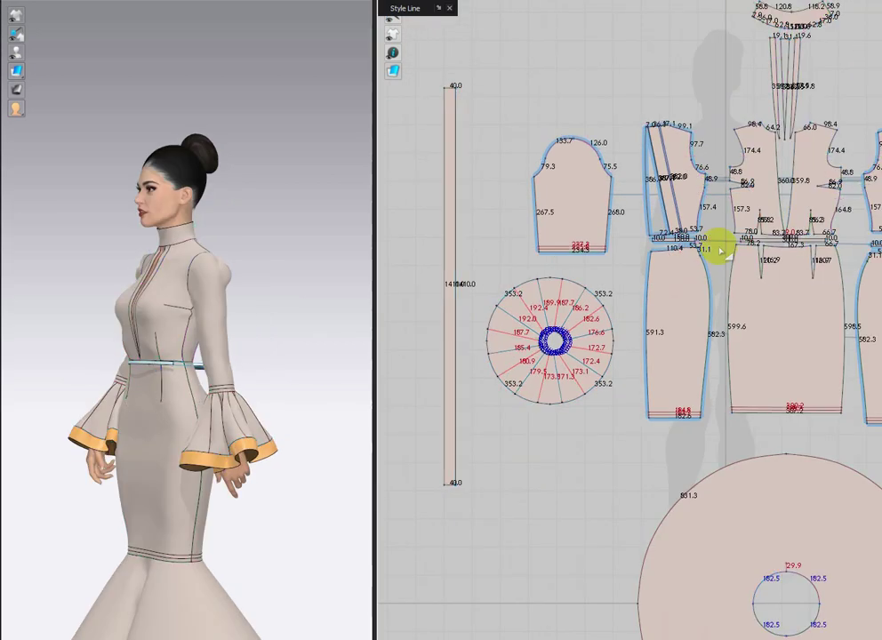
{"action": "scroll", "coordinate": [723, 246], "scroll_direction": "up", "scroll_amount": 2}
{"action": "middle_click_drag", "start_coordinate": [723, 246], "coordinate": [603, 225]}
{"action": "left_click", "coordinate": [549, 216]}
{"action": "left_click", "coordinate": [643, 217], "text": "shift"}
{"action": "left_click", "coordinate": [834, 224], "text": "shift"}
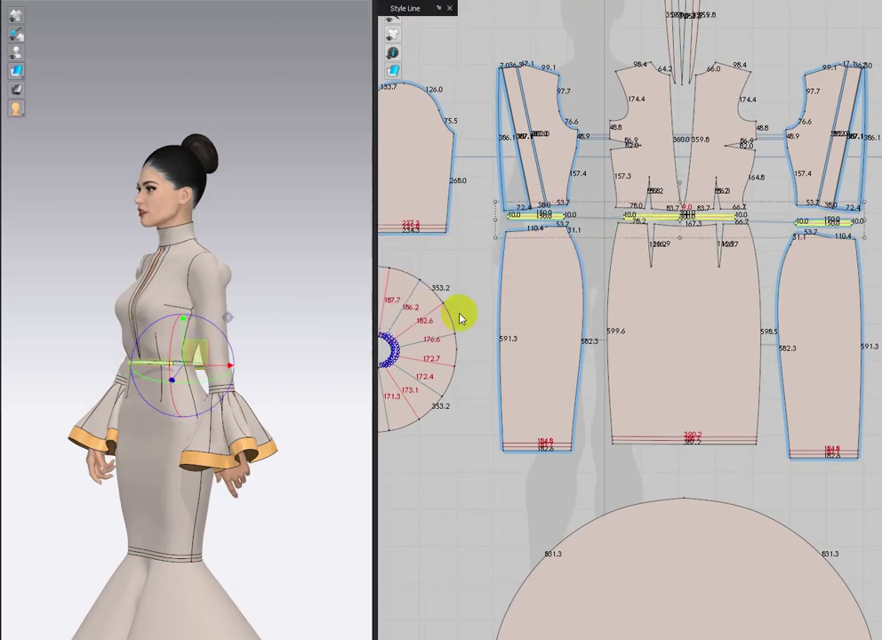
{"action": "right_click_drag", "start_coordinate": [272, 465], "coordinate": [340, 474]}
{"action": "scroll", "coordinate": [338, 474], "scroll_direction": "up", "scroll_amount": 1}
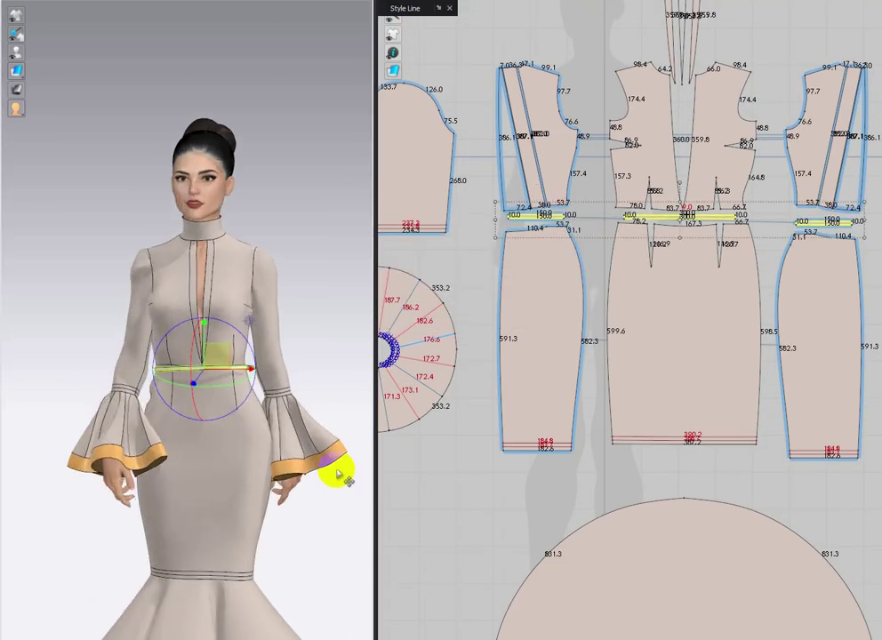
{"action": "right_click", "coordinate": [227, 365]}
{"action": "left_click", "coordinate": [286, 46]}
{"action": "right_click", "coordinate": [226, 361]}
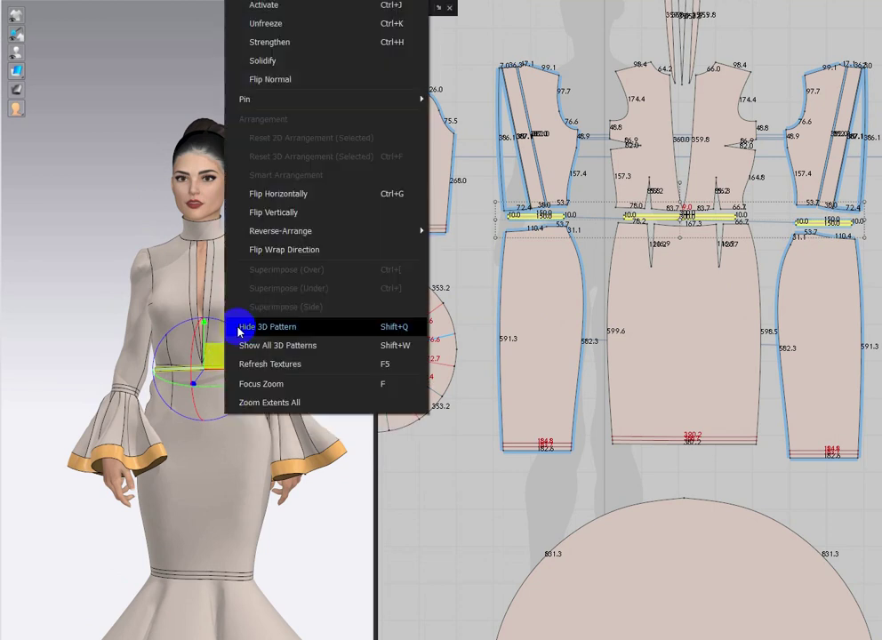
{"action": "left_click", "coordinate": [265, 25]}
Simulate the garment so the sewn belt settles around the waist.
{"action": "right_click_drag", "start_coordinate": [254, 289], "coordinate": [255, 392]}
{"action": "key", "text": "space"}
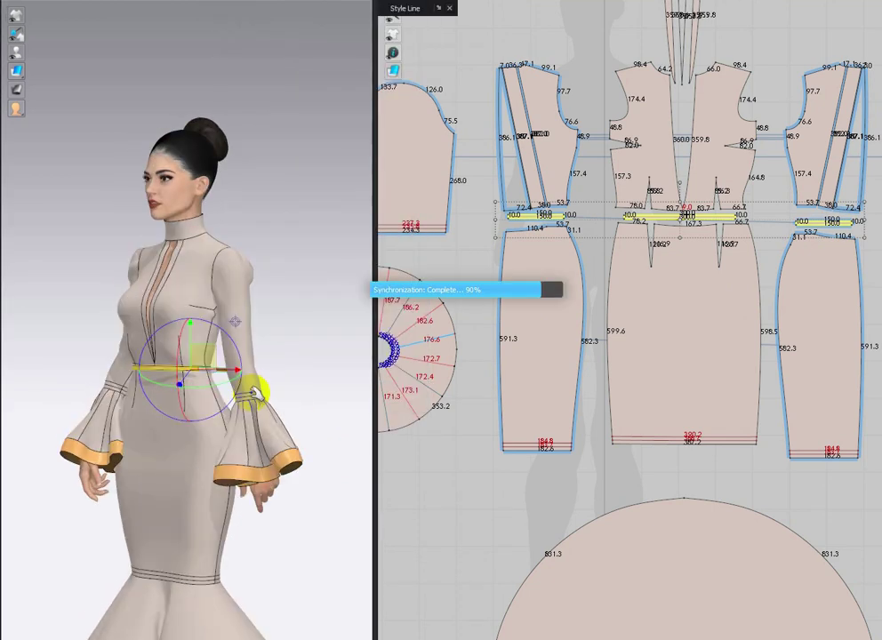
{"action": "mouse_move", "coordinate": [252, 440]}
{"action": "right_mouse_down"}
{"action": "mouse_move", "coordinate": [472, 447]}
{"action": "mouse_move", "coordinate": [293, 457]}
{"action": "mouse_move", "coordinate": [248, 424]}
{"action": "mouse_move", "coordinate": [2, 421]}
{"action": "mouse_move", "coordinate": [269, 425]}
{"action": "mouse_move", "coordinate": [245, 422]}
{"action": "right_mouse_up"}
{"action": "scroll", "coordinate": [249, 418], "scroll_direction": "up", "scroll_amount": 2}
{"action": "scroll", "coordinate": [172, 402], "scroll_direction": "down", "scroll_amount": 3}
{"action": "right_click_drag", "start_coordinate": [172, 402], "coordinate": [186, 375]}
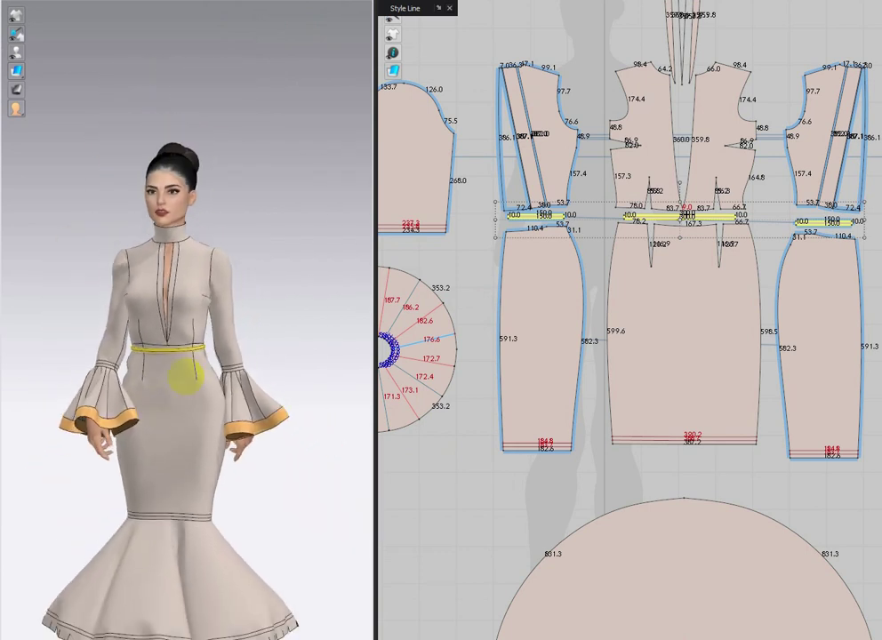
{"action": "middle_click_drag", "start_coordinate": [187, 374], "coordinate": [209, 321]}
{"action": "right_click_drag", "start_coordinate": [233, 410], "coordinate": [325, 404]}
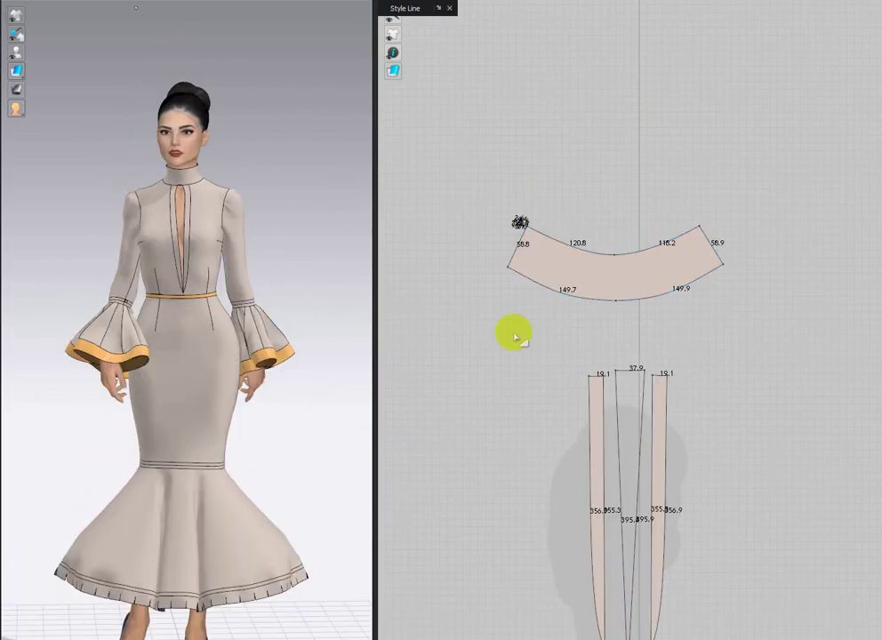
Copy the small rounded square beside the collar and place it as an internal shape in the upper corner of the collar's short end.
{"action": "scroll", "coordinate": [565, 259], "scroll_direction": "up", "scroll_amount": 5}
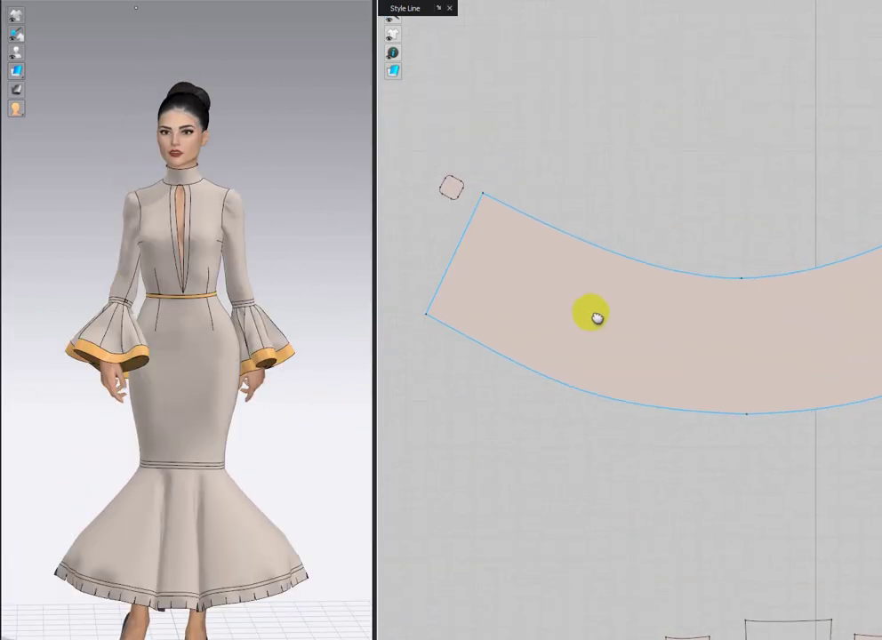
{"action": "scroll", "coordinate": [256, 248], "scroll_direction": "up", "scroll_amount": 3}
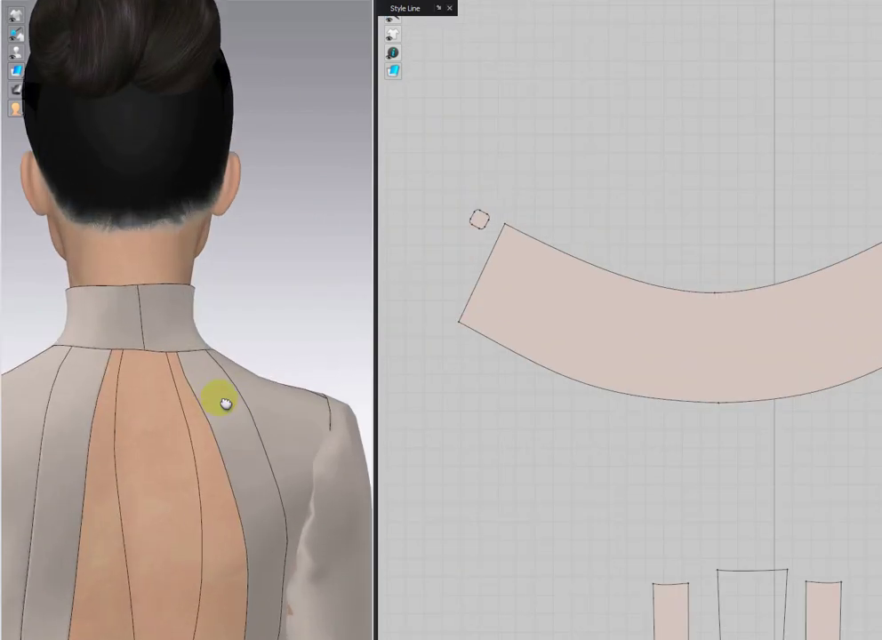
{"action": "middle_click_drag", "start_coordinate": [226, 403], "coordinate": [298, 401]}
{"action": "scroll", "coordinate": [297, 390], "scroll_direction": "up", "scroll_amount": 2}
{"action": "right_click_drag", "start_coordinate": [298, 389], "coordinate": [311, 391]}
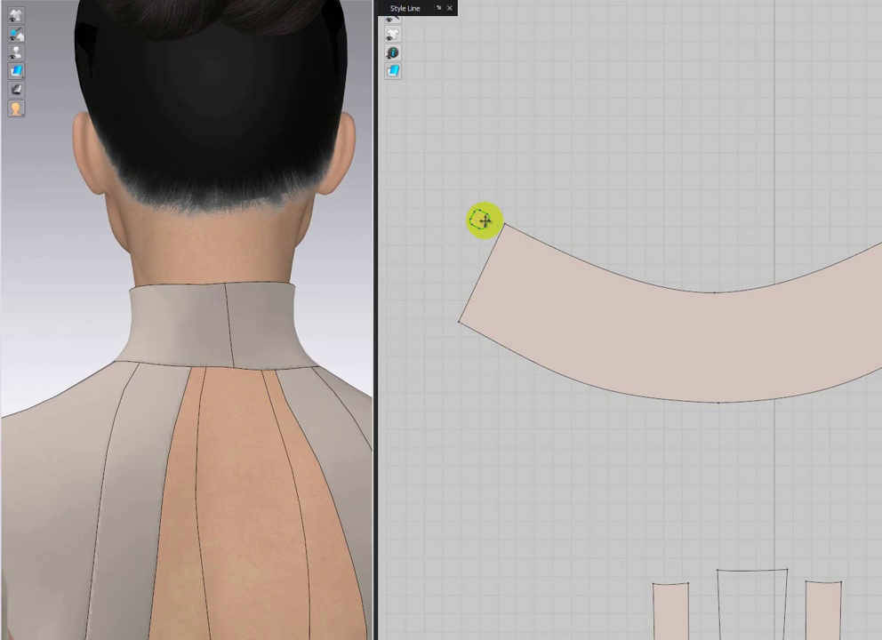
{"action": "scroll", "coordinate": [484, 221], "scroll_direction": "up", "scroll_amount": 4}
{"action": "left_click", "coordinate": [494, 204]}
{"action": "right_click", "coordinate": [495, 204]}
{"action": "left_click", "coordinate": [544, 178]}
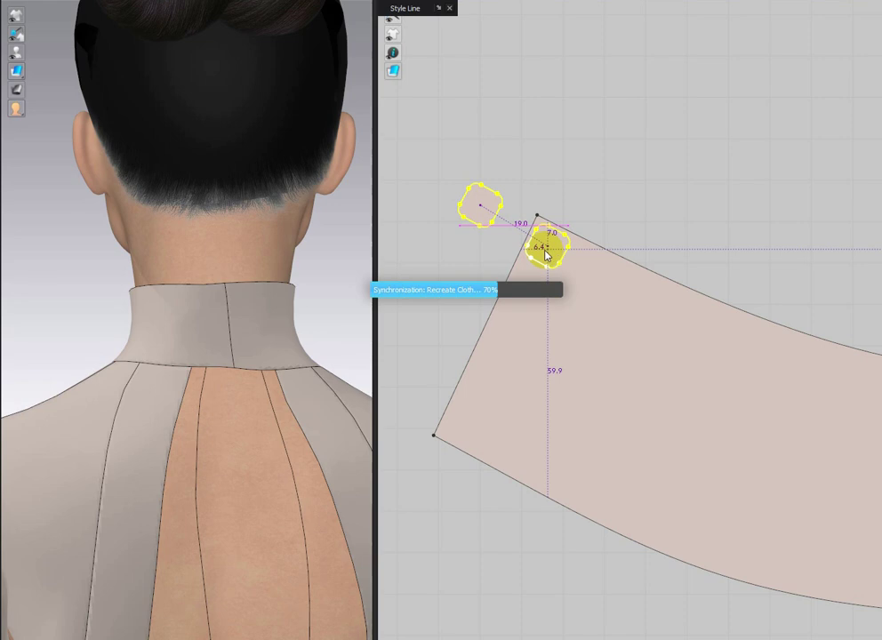
{"action": "left_click", "coordinate": [578, 316]}
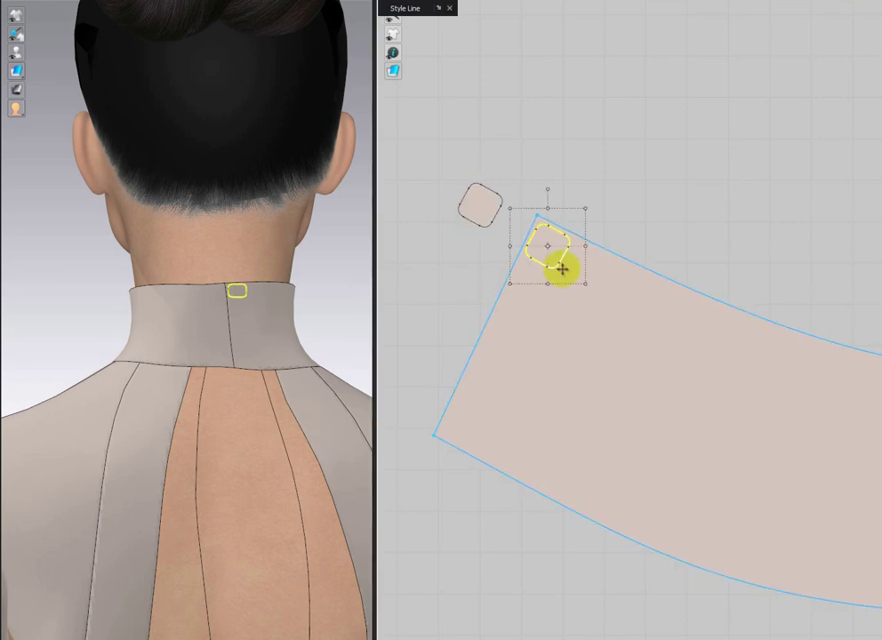
Paste four more rounded squares down the collar's short end to complete a column of five.
{"action": "key", "text": "ctrl+v"}
{"action": "left_click", "coordinate": [529, 292]}
{"action": "key", "text": "ctrl+v"}
{"action": "left_click", "coordinate": [507, 334]}
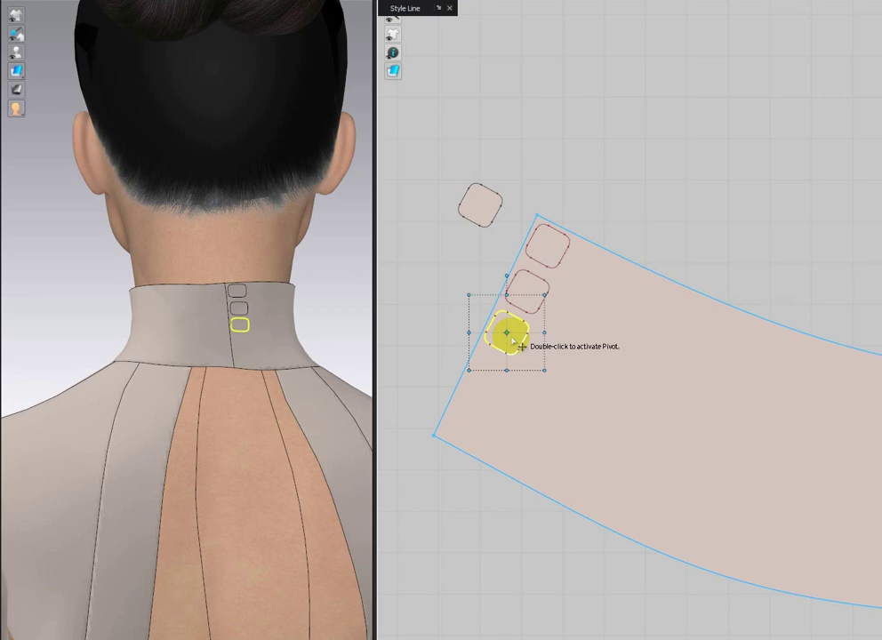
{"action": "key", "text": "ctrl+v"}
{"action": "left_click", "coordinate": [471, 415]}
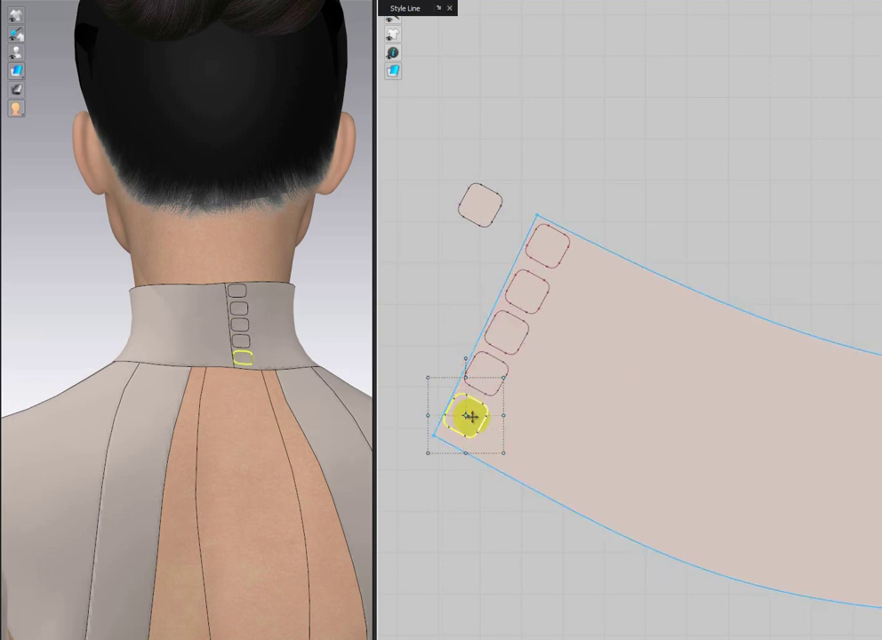
{"action": "scroll", "coordinate": [474, 411], "scroll_direction": "up", "scroll_amount": 3}
{"action": "left_click_drag", "start_coordinate": [490, 400], "coordinate": [491, 401]}
{"action": "scroll", "coordinate": [529, 400], "scroll_direction": "down", "scroll_amount": 5}
Paste a second column of five rounded squares alongside the first on the collar pattern.
{"action": "key", "text": "ctrl+v"}
{"action": "scroll", "coordinate": [549, 287], "scroll_direction": "up", "scroll_amount": 4}
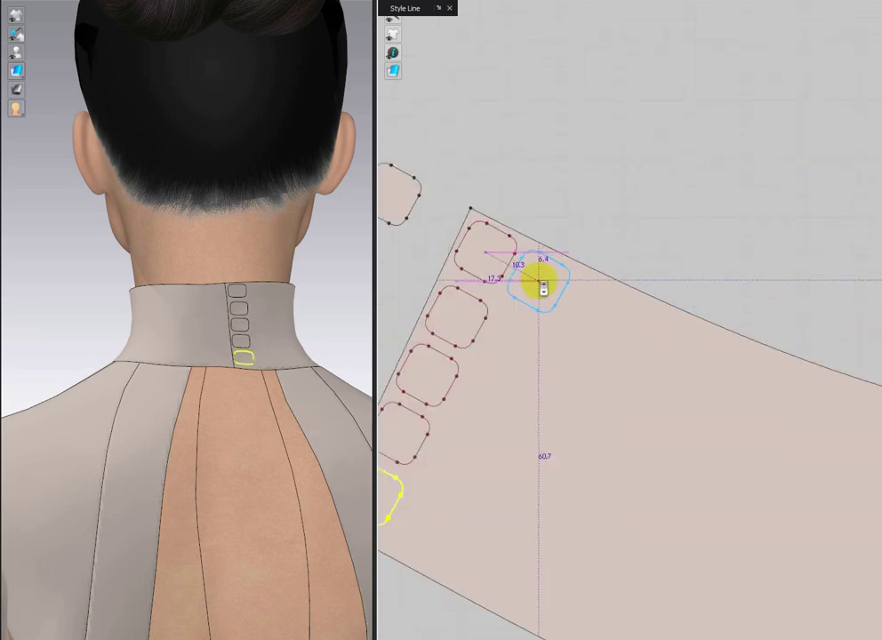
{"action": "left_click", "coordinate": [542, 285]}
{"action": "key", "text": "ctrl+v"}
{"action": "left_click", "coordinate": [514, 339]}
{"action": "key", "text": "ctrl+v"}
{"action": "left_click", "coordinate": [487, 402]}
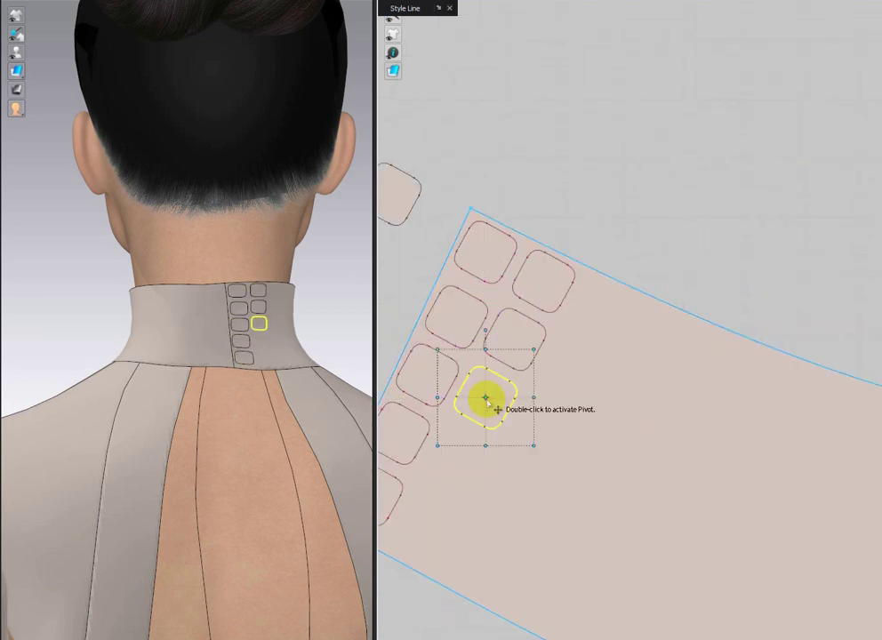
{"action": "scroll", "coordinate": [487, 403], "scroll_direction": "down", "scroll_amount": 3}
{"action": "key", "text": "ctrl+v"}
{"action": "left_click", "coordinate": [530, 357]}
{"action": "key", "text": "ctrl+v"}
{"action": "left_click", "coordinate": [511, 404]}
{"action": "scroll", "coordinate": [600, 343], "scroll_direction": "down", "scroll_amount": 3}
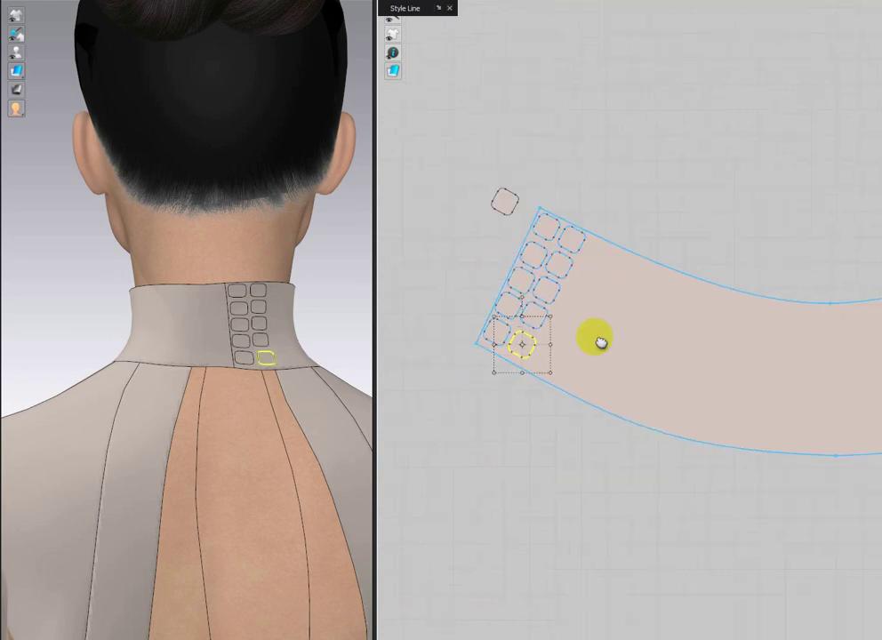
Delete the original rounded square pattern lying outside the collar.
{"action": "scroll", "coordinate": [511, 240], "scroll_direction": "up", "scroll_amount": 5}
{"action": "left_click", "coordinate": [445, 170]}
{"action": "key", "text": "Delete"}
{"action": "scroll", "coordinate": [636, 324], "scroll_direction": "down", "scroll_amount": 5}
{"action": "middle_click_drag", "start_coordinate": [627, 305], "coordinate": [603, 308]}
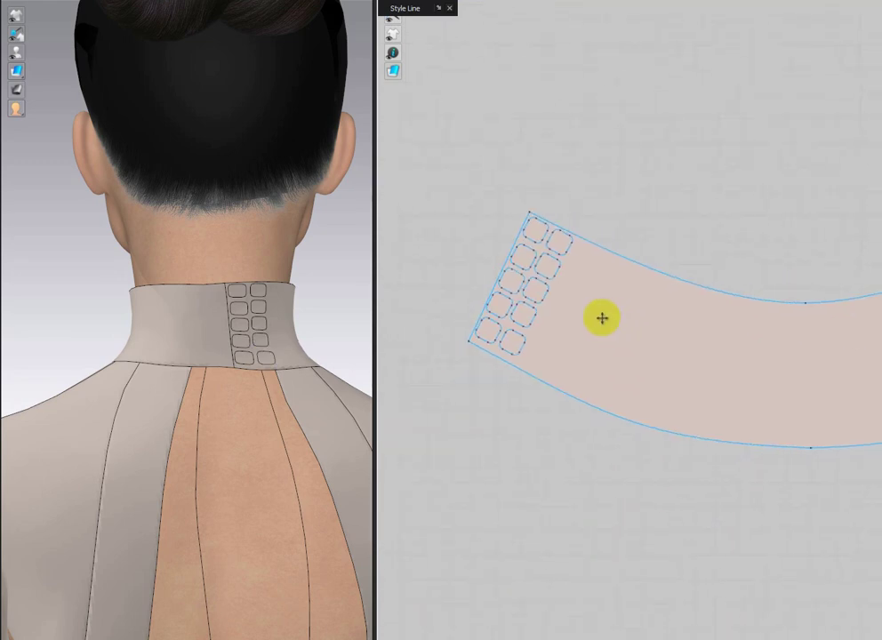
Select all ten rounded squares inside the collar and separate them with Cut & Sew.
{"action": "left_click", "coordinate": [536, 233]}
{"action": "right_click", "coordinate": [562, 247]}
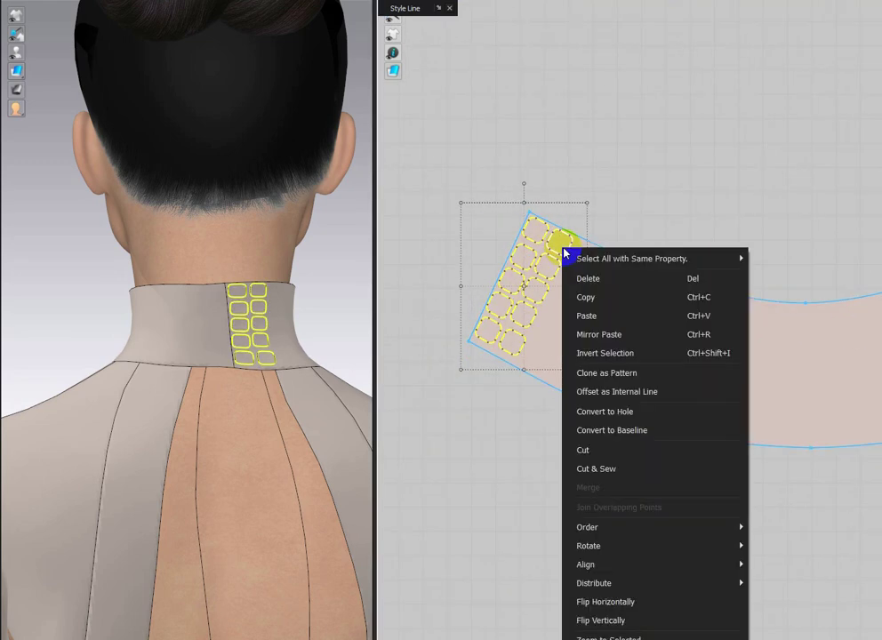
{"action": "left_click", "coordinate": [609, 469]}
{"action": "scroll", "coordinate": [612, 360], "scroll_direction": "down", "scroll_amount": 4}
{"action": "middle_click_drag", "start_coordinate": [627, 362], "coordinate": [573, 287]}
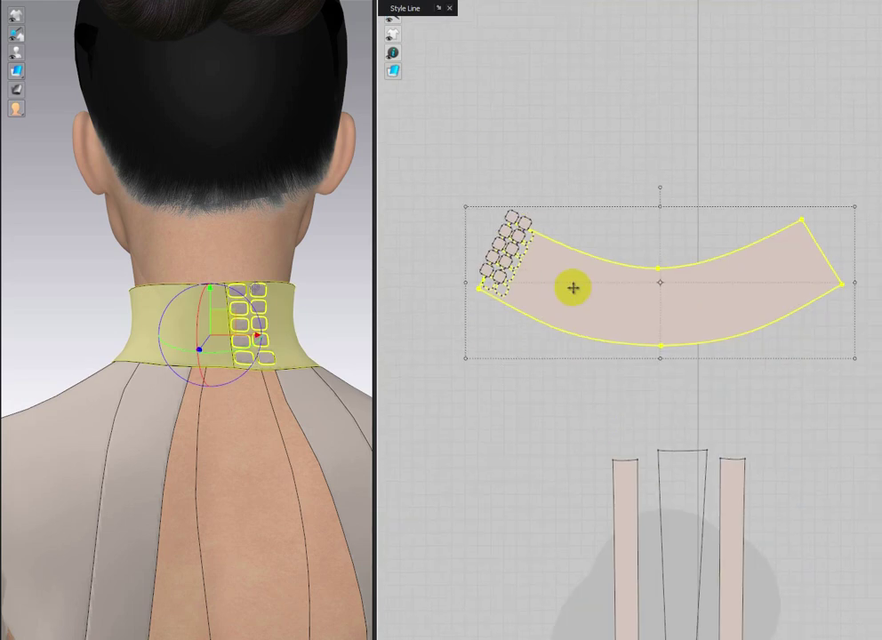
Move the collar pattern below the ten cut square pieces in 2D so they lie apart.
{"action": "left_click_drag", "start_coordinate": [573, 287], "coordinate": [576, 354]}
{"action": "scroll", "coordinate": [553, 233], "scroll_direction": "up", "scroll_amount": 5}
{"action": "middle_click_drag", "start_coordinate": [554, 233], "coordinate": [661, 225]}
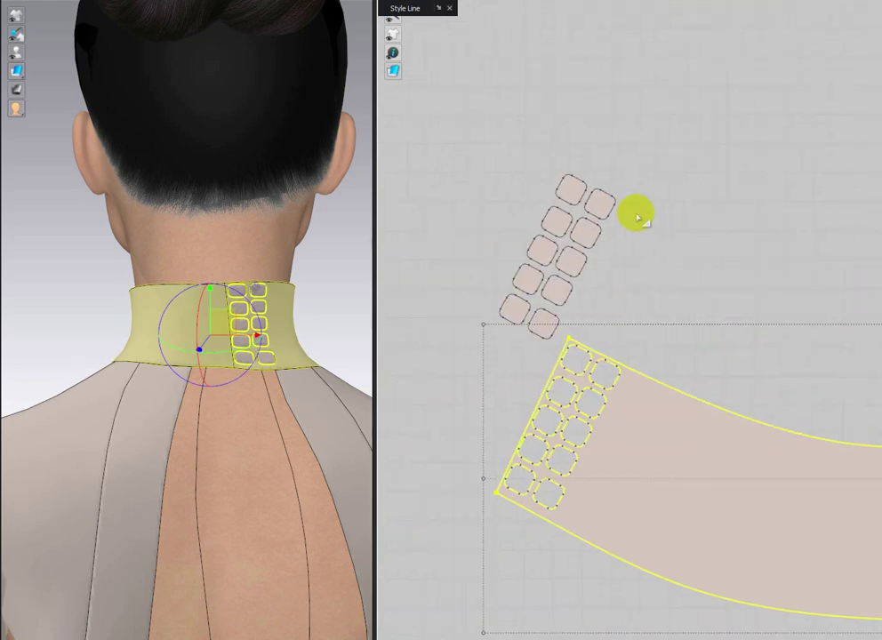
{"action": "left_click", "coordinate": [656, 201]}
Make the collar pattern transparent while keeping the ten cut square pieces opaque.
{"action": "middle_click_drag", "start_coordinate": [647, 429], "coordinate": [584, 346]}
{"action": "left_click", "coordinate": [584, 347]}
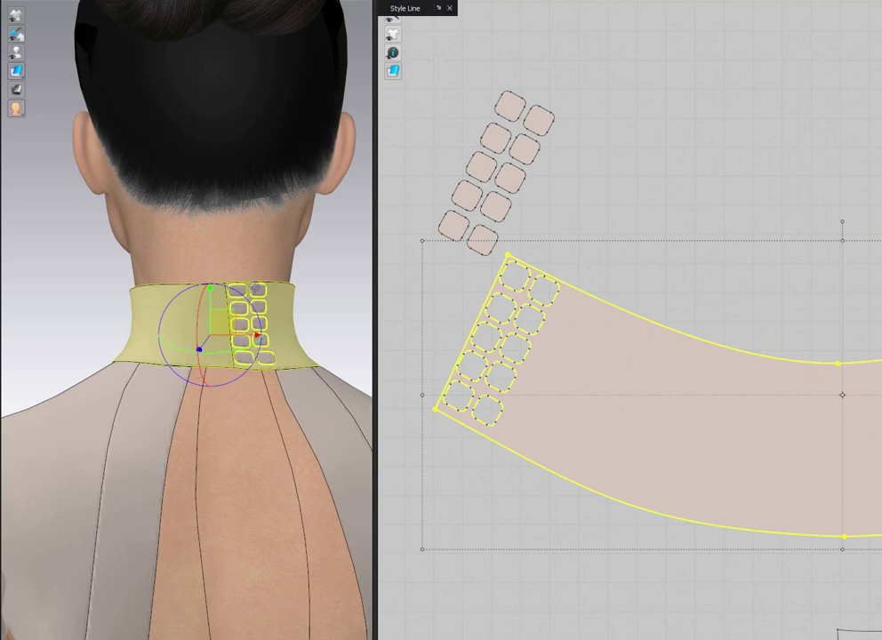
{"action": "left_click", "coordinate": [677, 162]}
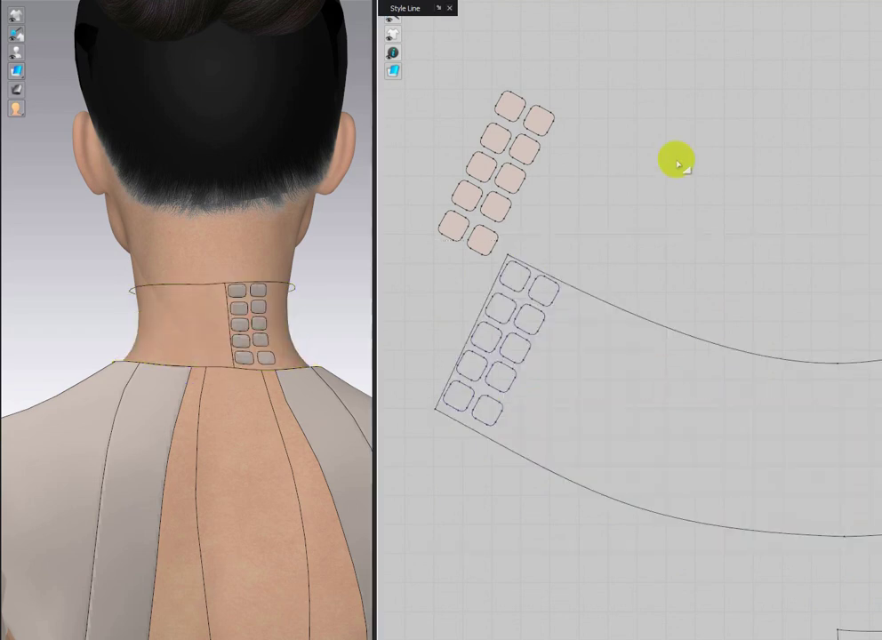
Display the 3D garment with its thick textured surface.
{"action": "scroll", "coordinate": [268, 317], "scroll_direction": "up", "scroll_amount": 3}
{"action": "right_click_drag", "start_coordinate": [268, 319], "coordinate": [352, 294]}
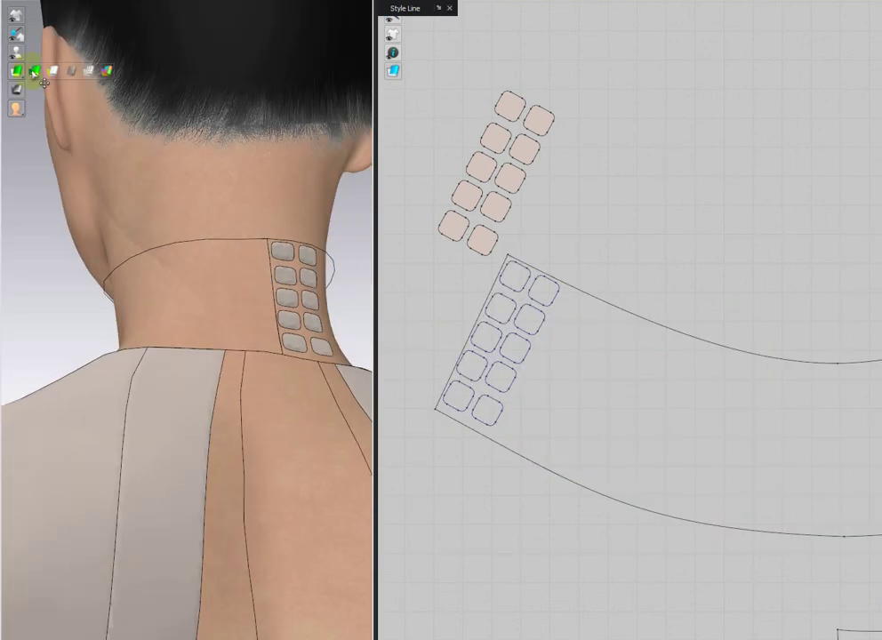
{"action": "left_click", "coordinate": [35, 72]}
{"action": "right_click_drag", "start_coordinate": [222, 274], "coordinate": [294, 301]}
Hide the garment's pattern and internal lines in the 3D view.
{"action": "left_click", "coordinate": [211, 1]}
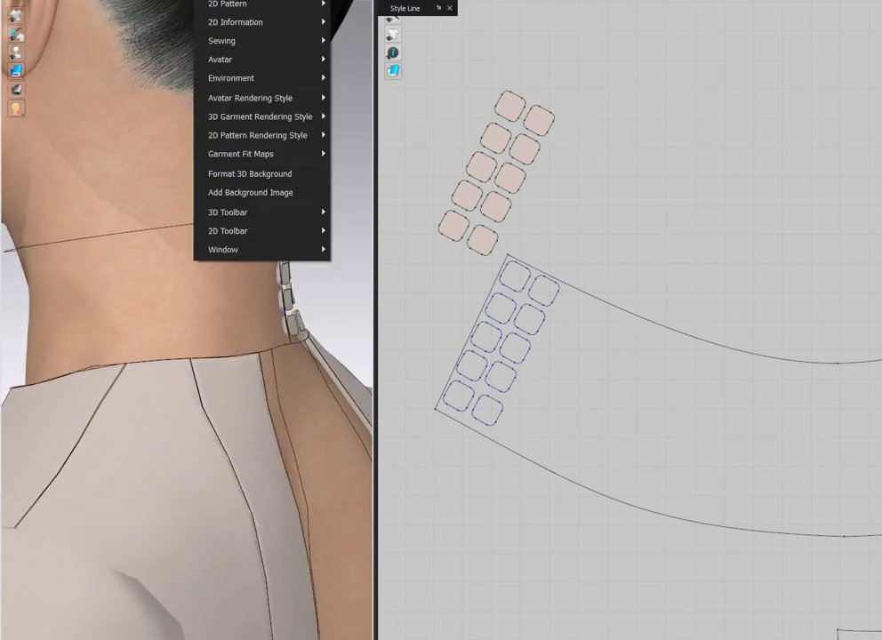
{"action": "mouse_move", "coordinate": [249, 1]}
{"action": "left_click", "coordinate": [399, 162]}
{"action": "right_click_drag", "start_coordinate": [322, 260], "coordinate": [286, 270]}
{"action": "mouse_move", "coordinate": [16, 16]}
{"action": "left_click", "coordinate": [75, 18]}
{"action": "right_click_drag", "start_coordinate": [235, 230], "coordinate": [305, 228]}
{"action": "scroll", "coordinate": [462, 96], "scroll_direction": "down", "scroll_amount": 3}
Select the ten cut square pieces and examine their thickness against the back of the neck.
{"action": "left_click_drag", "start_coordinate": [434, 43], "coordinate": [527, 204]}
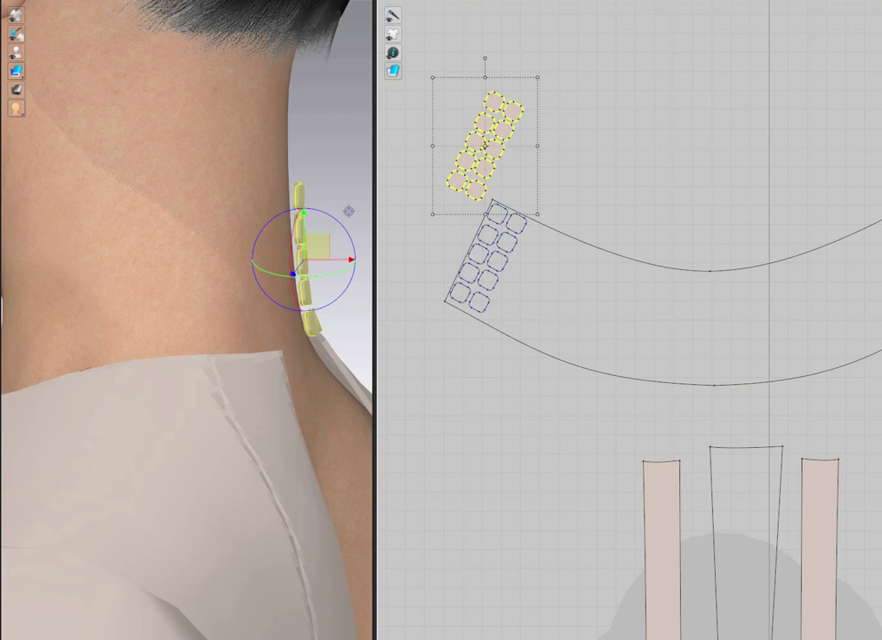
{"action": "left_click", "coordinate": [338, 183]}
{"action": "right_click_drag", "start_coordinate": [347, 261], "coordinate": [198, 318]}
{"action": "scroll", "coordinate": [137, 288], "scroll_direction": "down", "scroll_amount": 4}
{"action": "scroll", "coordinate": [197, 320], "scroll_direction": "up", "scroll_amount": 4}
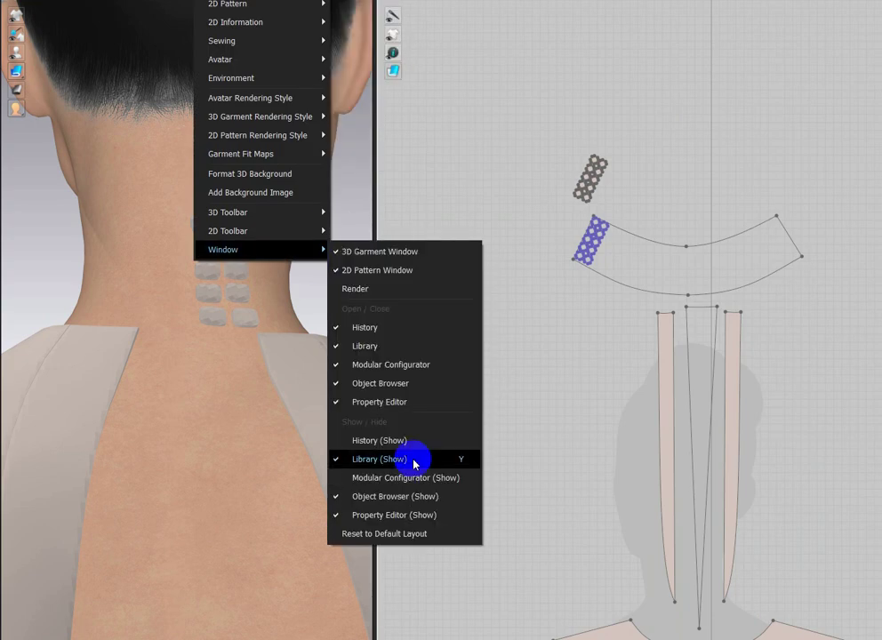
Show the garment's pattern and internal lines in 3D again.
{"action": "left_click", "coordinate": [383, 156]}
{"action": "scroll", "coordinate": [186, 257], "scroll_direction": "up", "scroll_amount": 4}
{"action": "scroll", "coordinate": [626, 155], "scroll_direction": "up", "scroll_amount": 4}
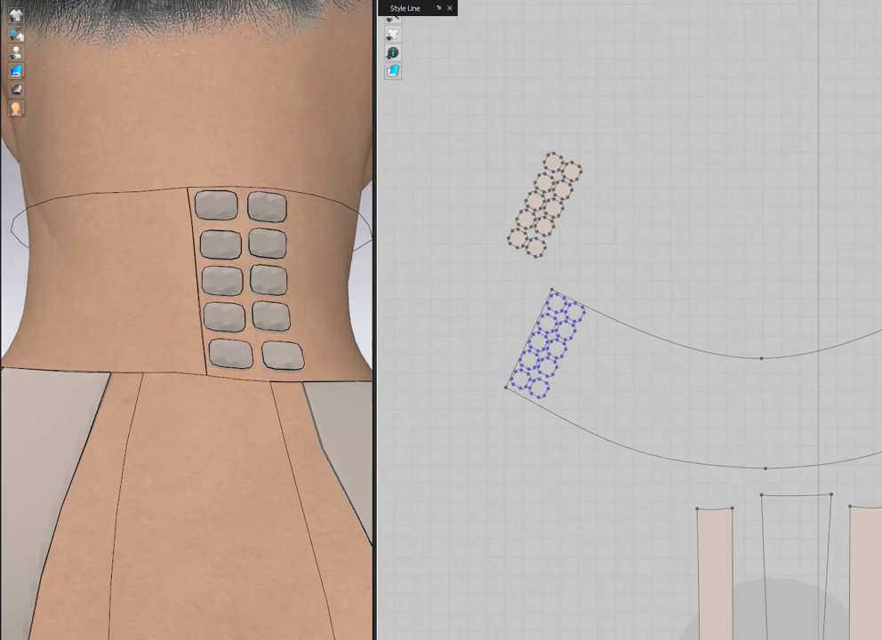
Select and delete all the sewing between the ten square pieces and their cut-outs in the collar.
{"action": "key", "text": "b"}
{"action": "left_click_drag", "start_coordinate": [448, 78], "coordinate": [606, 275]}
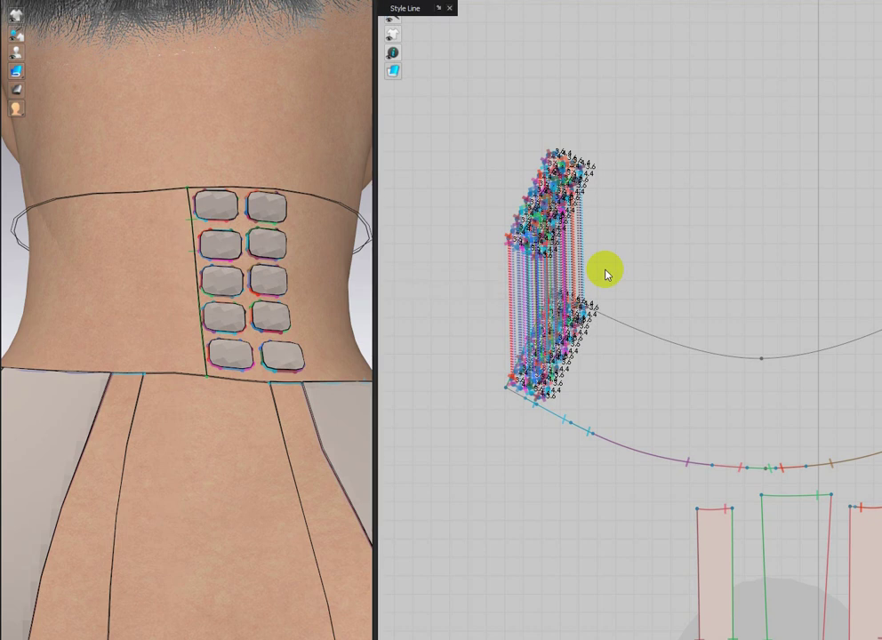
{"action": "key", "text": "Delete"}
{"action": "right_click_drag", "start_coordinate": [313, 252], "coordinate": [242, 379]}
{"action": "scroll", "coordinate": [242, 378], "scroll_direction": "down", "scroll_amount": 4}
{"action": "middle_click_drag", "start_coordinate": [242, 379], "coordinate": [295, 311]}
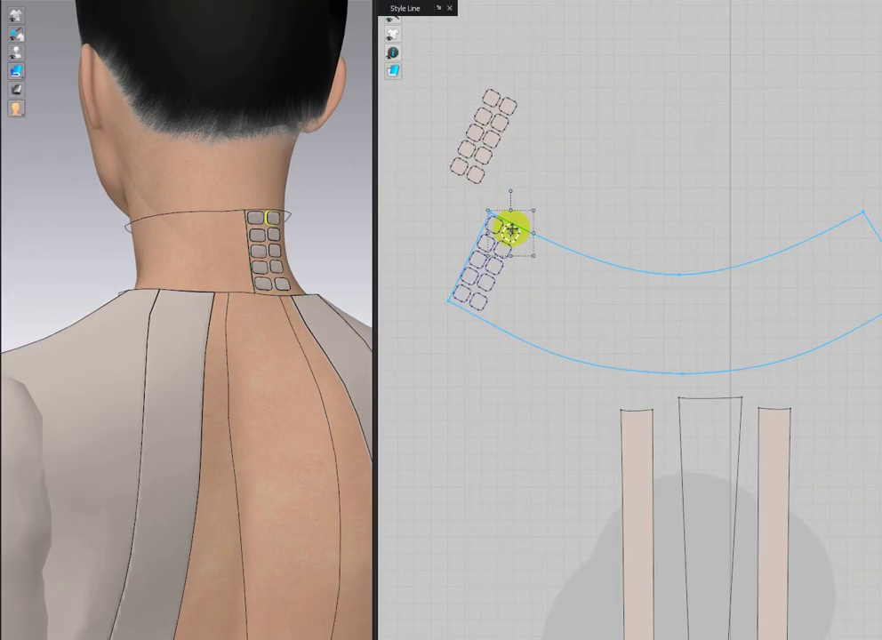
{"action": "right_click", "coordinate": [512, 230]}
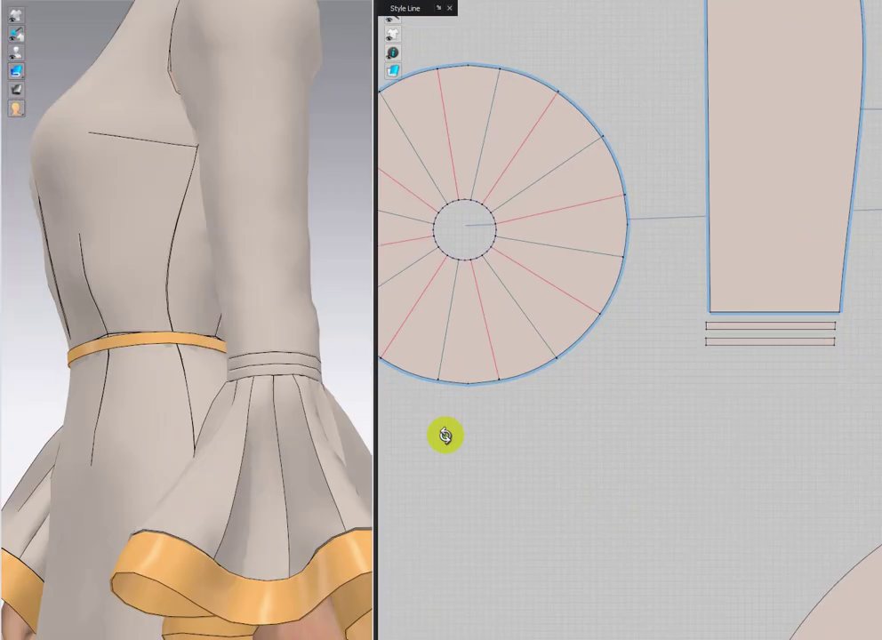
{"action": "right_click_drag", "start_coordinate": [445, 435], "coordinate": [291, 400]}
{"action": "mouse_move", "coordinate": [291, 400]}
{"action": "middle_mouse_down"}
{"action": "mouse_move", "coordinate": [291, 368]}
{"action": "mouse_move", "coordinate": [286, 396]}
{"action": "middle_mouse_up"}
{"action": "scroll", "coordinate": [286, 396], "scroll_direction": "down", "scroll_amount": 2}
{"action": "scroll", "coordinate": [652, 553], "scroll_direction": "down", "scroll_amount": 6}
{"action": "middle_click_drag", "start_coordinate": [651, 553], "coordinate": [744, 389]}
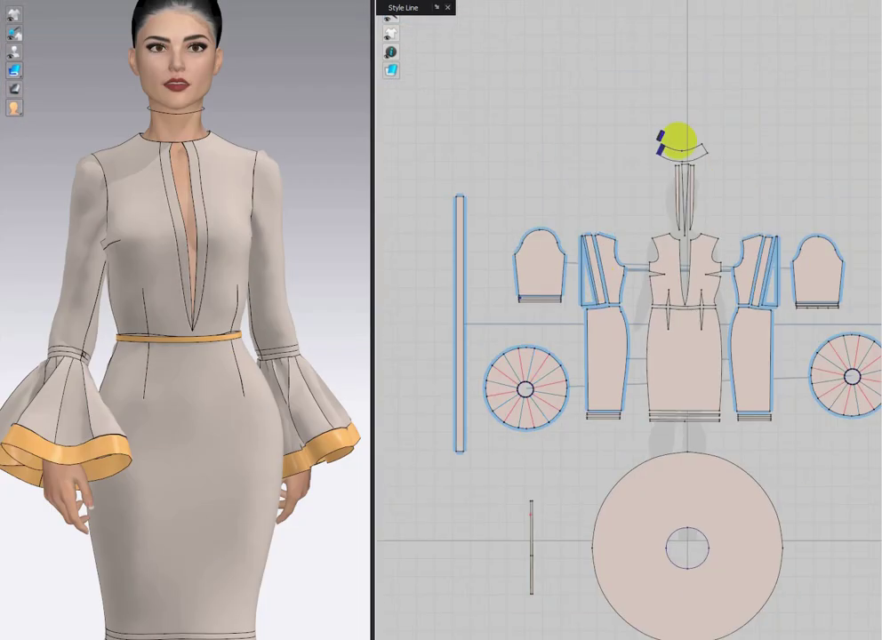
Copy one square piece from beside the collar and paste it inside the belt strip, centred about 6.3 mm below its upper end.
{"action": "scroll", "coordinate": [680, 142], "scroll_direction": "up", "scroll_amount": 8}
{"action": "middle_click_drag", "start_coordinate": [679, 142], "coordinate": [626, 222]}
{"action": "scroll", "coordinate": [624, 216], "scroll_direction": "up", "scroll_amount": 3}
{"action": "left_click", "coordinate": [616, 84]}
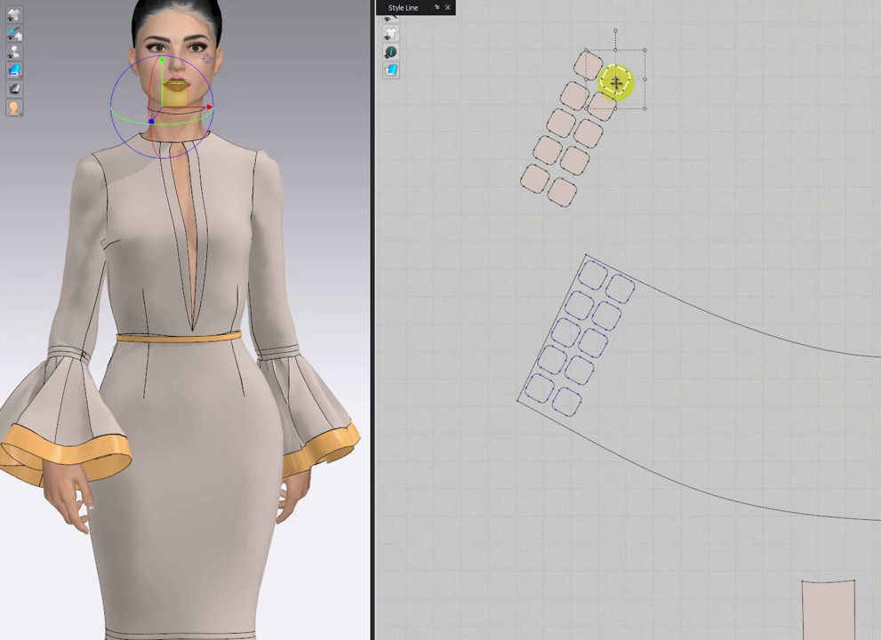
{"action": "right_click", "coordinate": [617, 86]}
{"action": "left_click", "coordinate": [662, 177]}
{"action": "scroll", "coordinate": [555, 472], "scroll_direction": "down", "scroll_amount": 6}
{"action": "scroll", "coordinate": [555, 481], "scroll_direction": "down", "scroll_amount": 5}
{"action": "middle_click_drag", "start_coordinate": [614, 569], "coordinate": [628, 314]}
{"action": "middle_click_drag", "start_coordinate": [498, 534], "coordinate": [571, 209]}
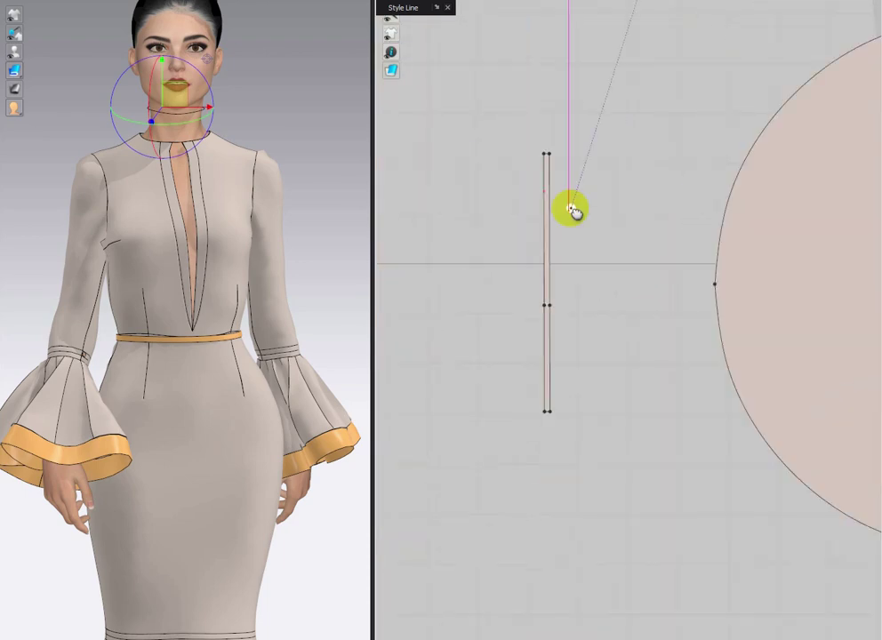
{"action": "scroll", "coordinate": [626, 232], "scroll_direction": "up", "scroll_amount": 8}
{"action": "scroll", "coordinate": [559, 226], "scroll_direction": "up", "scroll_amount": 3}
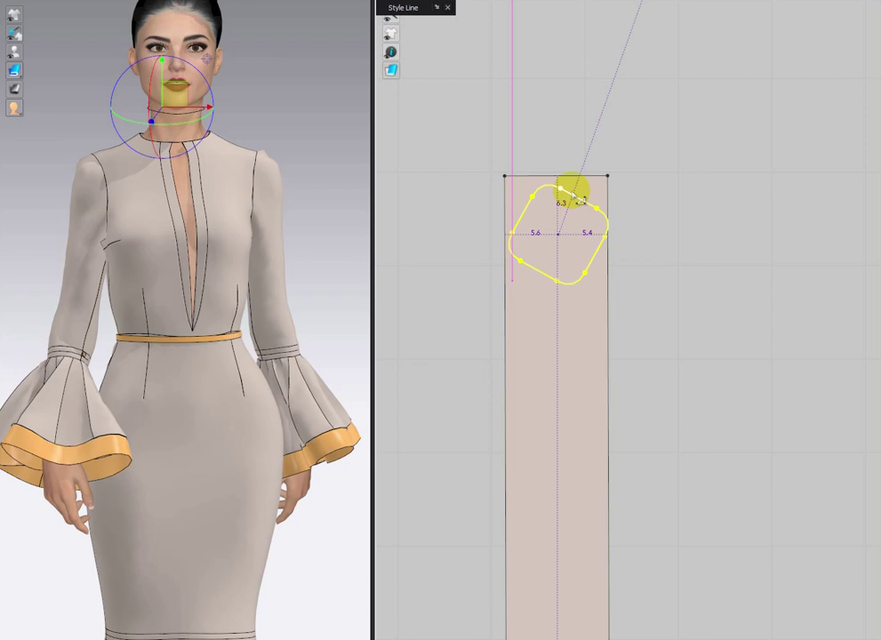
{"action": "left_click", "coordinate": [573, 193]}
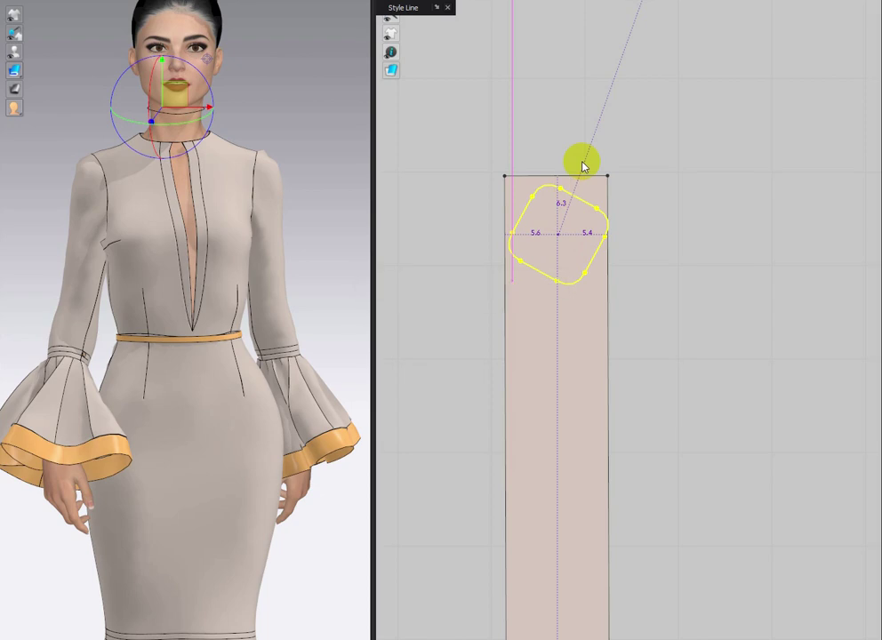
Rotate the pasted square so its sides run parallel to the belt strip's edges.
{"action": "key", "text": "a"}
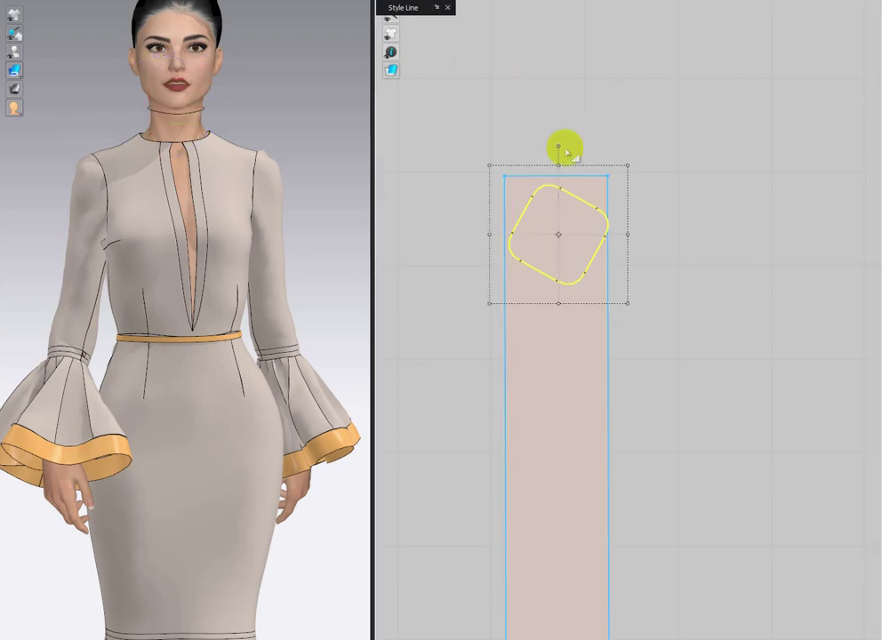
{"action": "left_click_drag", "start_coordinate": [559, 146], "coordinate": [513, 142]}
{"action": "scroll", "coordinate": [565, 204], "scroll_direction": "up", "scroll_amount": 3}
{"action": "scroll", "coordinate": [564, 205], "scroll_direction": "up", "scroll_amount": 1}
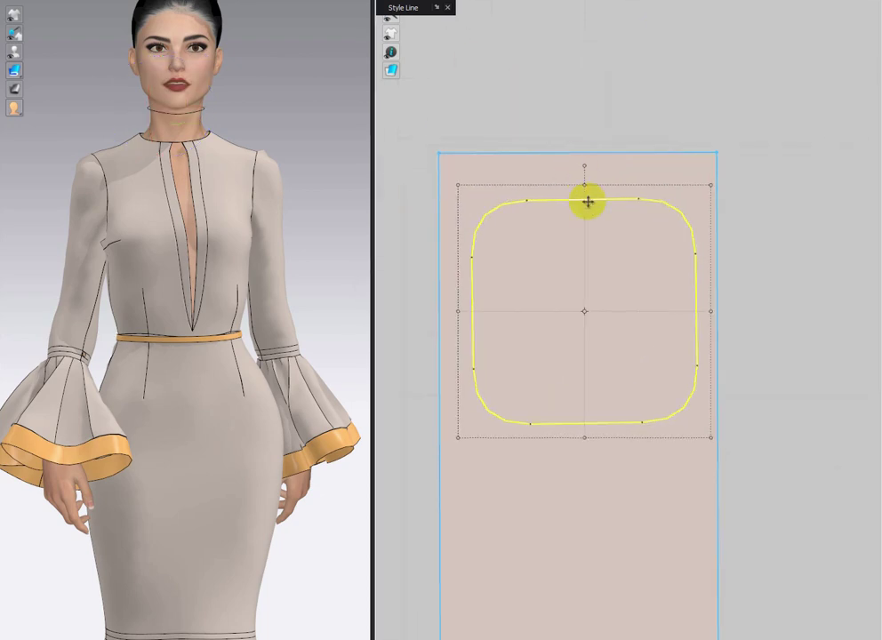
{"action": "mouse_move", "coordinate": [587, 167]}
{"action": "left_mouse_down"}
{"action": "mouse_move", "coordinate": [571, 185]}
{"action": "mouse_move", "coordinate": [573, 174]}
{"action": "mouse_move", "coordinate": [584, 178]}
{"action": "left_mouse_up"}
Copy the straightened square and paste four more below it along the belt strip at a 10 mm interval.
{"action": "right_click", "coordinate": [584, 177]}
{"action": "left_click", "coordinate": [612, 228]}
{"action": "scroll", "coordinate": [578, 391], "scroll_direction": "down", "scroll_amount": 3}
{"action": "middle_click_drag", "start_coordinate": [578, 448], "coordinate": [577, 167]}
{"action": "right_click", "coordinate": [570, 205]}
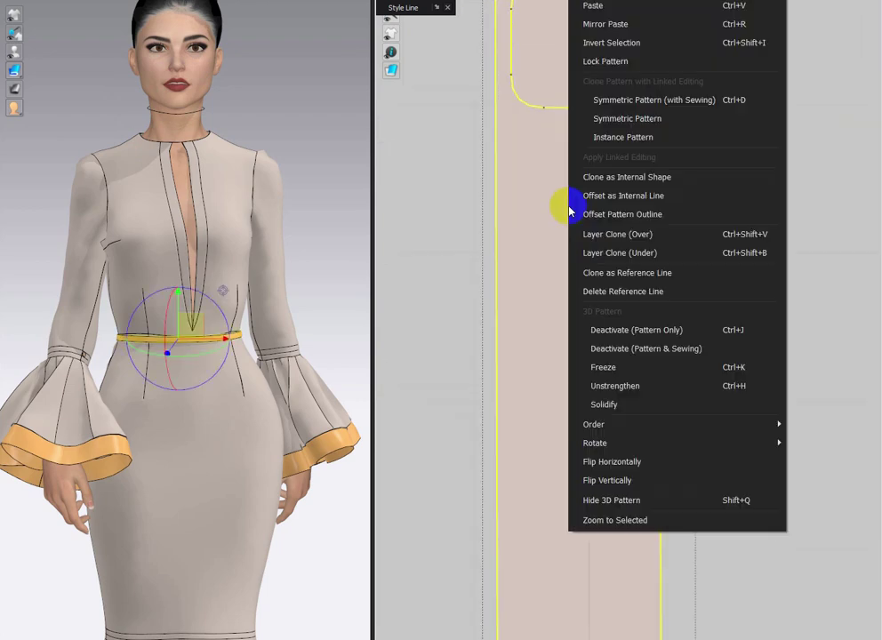
{"action": "left_click", "coordinate": [596, 7]}
{"action": "right_click", "coordinate": [577, 189]}
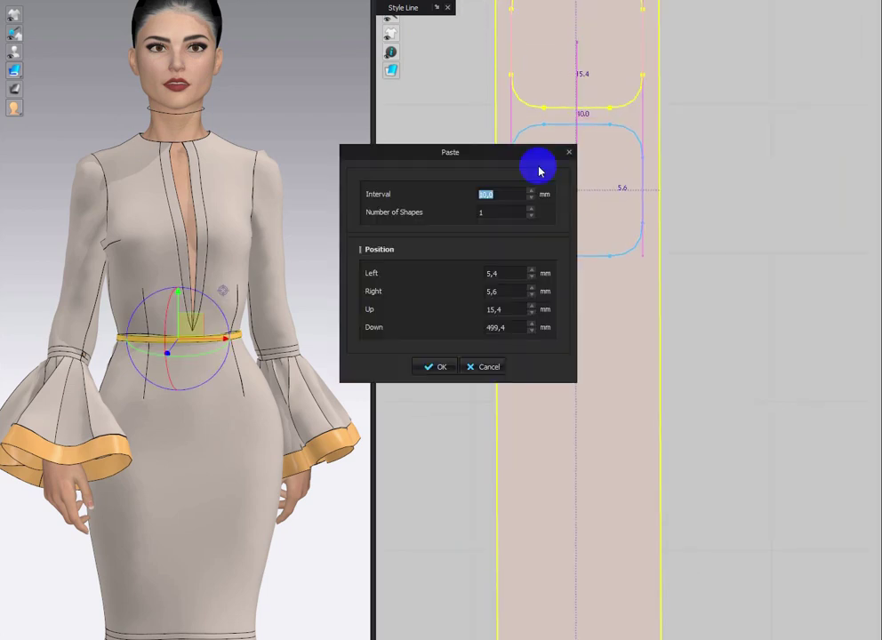
{"action": "left_click_drag", "start_coordinate": [539, 168], "coordinate": [444, 99]}
{"action": "left_click", "coordinate": [436, 140]}
{"action": "left_click", "coordinate": [436, 140]}
{"action": "left_click", "coordinate": [436, 140]}
{"action": "left_click", "coordinate": [352, 293]}
{"action": "scroll", "coordinate": [582, 337], "scroll_direction": "down", "scroll_amount": 3}
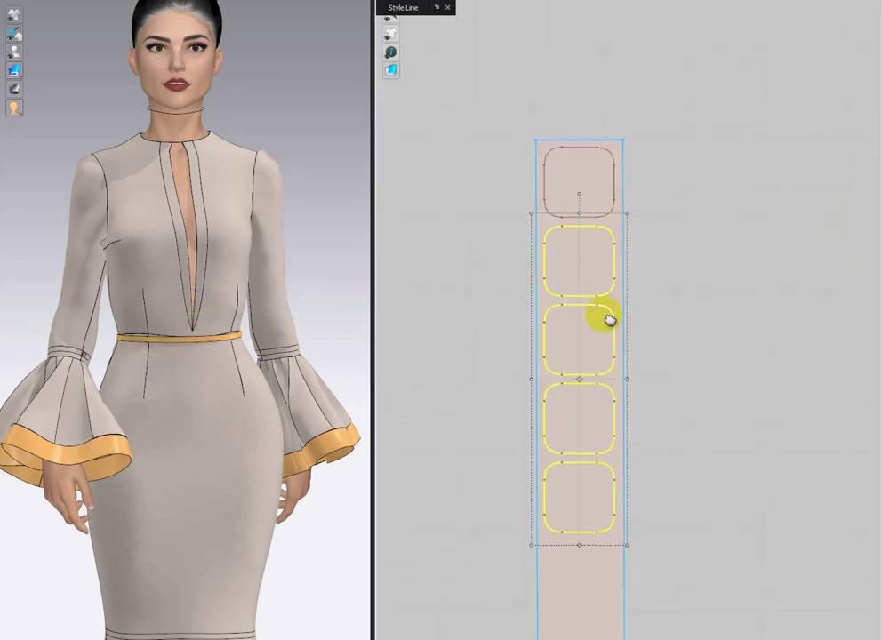
Select all five squares on the belt strip and cut them out as separate pieces placed beside it.
{"action": "middle_click_drag", "start_coordinate": [610, 321], "coordinate": [597, 344]}
{"action": "key", "text": "8"}
{"action": "scroll", "coordinate": [191, 337], "scroll_direction": "up", "scroll_amount": 3}
{"action": "middle_click_drag", "start_coordinate": [161, 355], "coordinate": [235, 416]}
{"action": "mouse_move", "coordinate": [14, 14]}
{"action": "scroll", "coordinate": [211, 366], "scroll_direction": "up", "scroll_amount": 5}
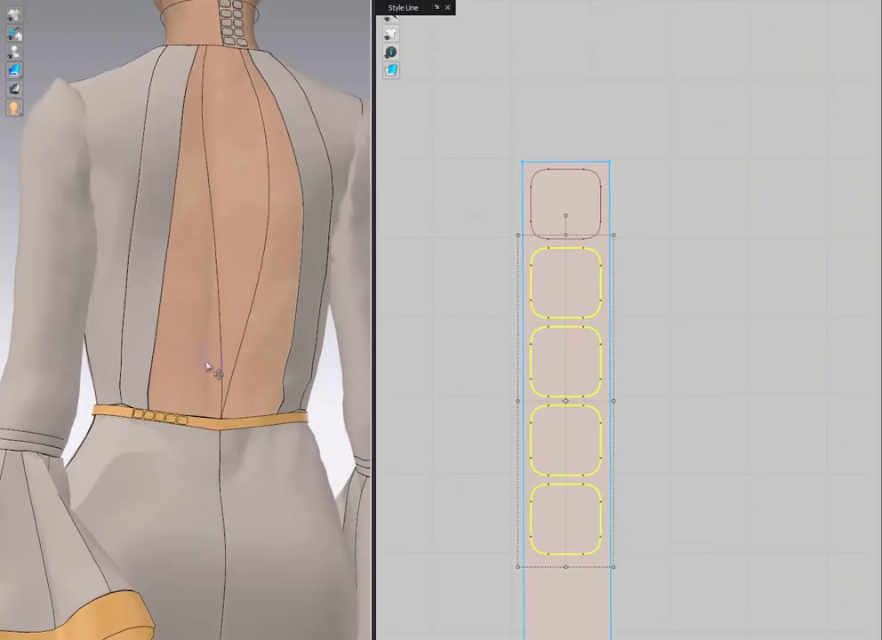
{"action": "left_click", "coordinate": [589, 135], "text": "shift"}
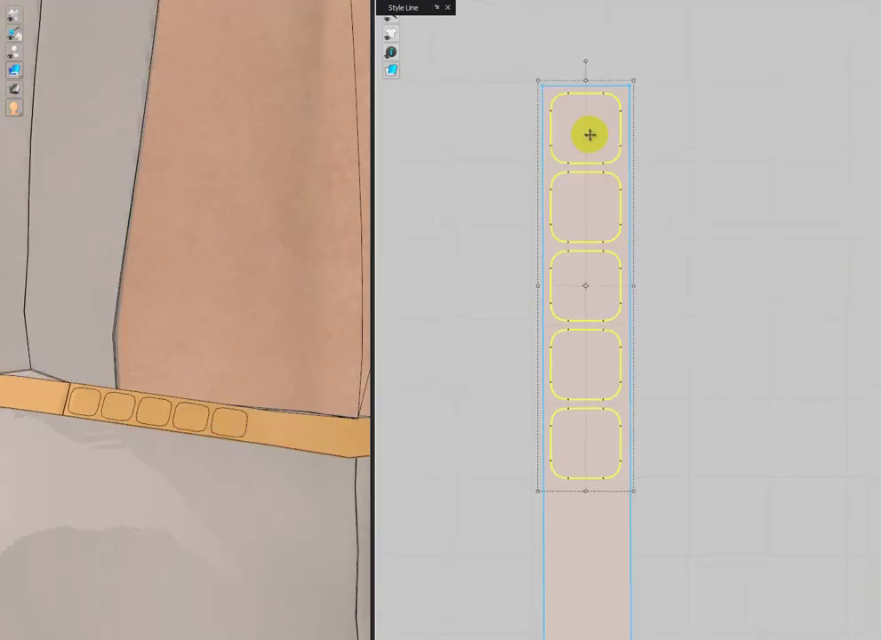
{"action": "right_click", "coordinate": [589, 134]}
{"action": "left_click", "coordinate": [644, 355]}
{"action": "scroll", "coordinate": [628, 326], "scroll_direction": "down", "scroll_amount": 3}
{"action": "left_click_drag", "start_coordinate": [605, 493], "coordinate": [530, 473]}
{"action": "left_click", "coordinate": [647, 346]}
{"action": "left_click_drag", "start_coordinate": [568, 175], "coordinate": [659, 455]}
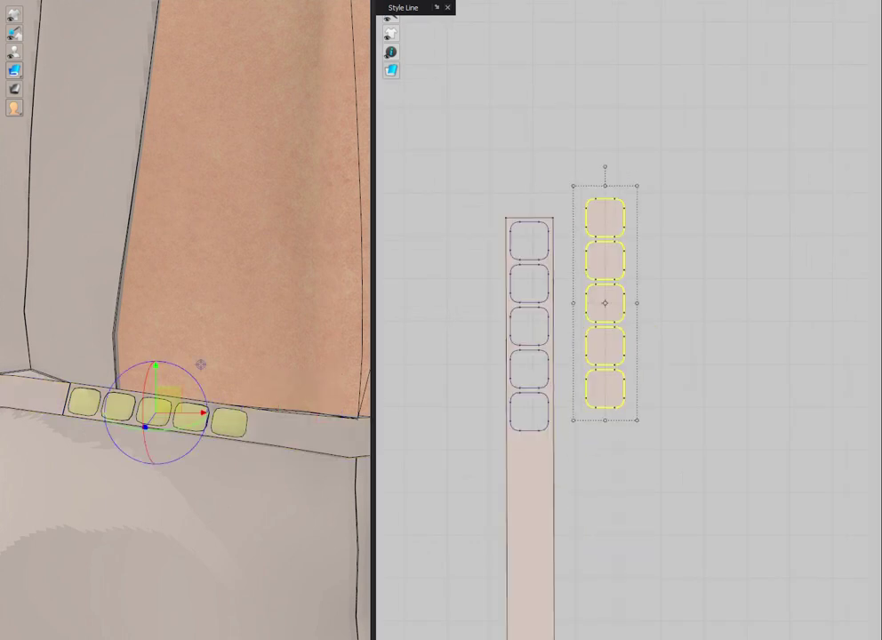
Hide the belt strip in the 3D view and examine the five cut square pieces at the back waist.
{"action": "right_click_drag", "start_coordinate": [258, 526], "coordinate": [332, 531]}
{"action": "scroll", "coordinate": [333, 532], "scroll_direction": "up", "scroll_amount": 3}
{"action": "middle_click_drag", "start_coordinate": [333, 532], "coordinate": [183, 479]}
{"action": "left_click", "coordinate": [317, 470]}
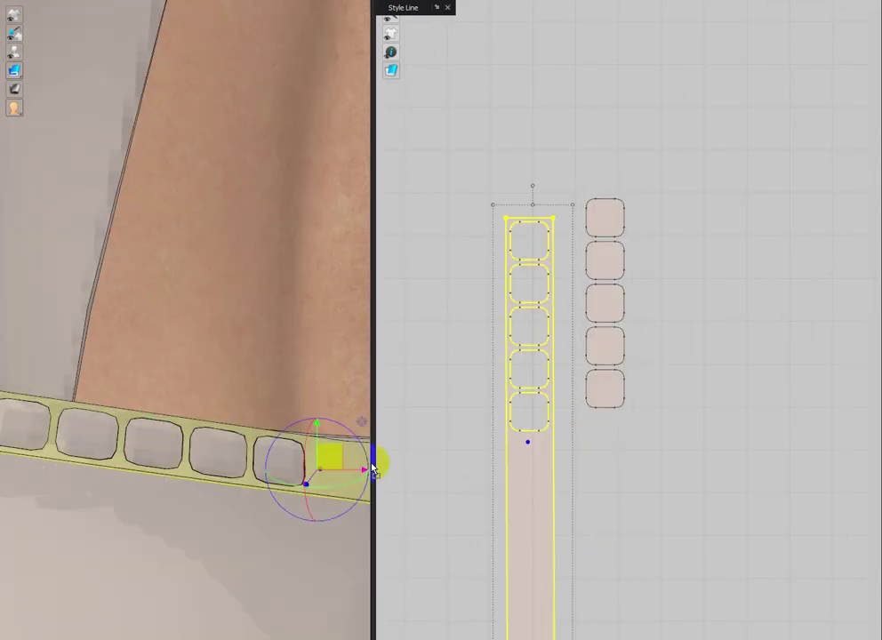
{"action": "key", "text": "shift+q"}
{"action": "left_click", "coordinate": [304, 377]}
{"action": "scroll", "coordinate": [256, 484], "scroll_direction": "down", "scroll_amount": 2}
{"action": "middle_click_drag", "start_coordinate": [256, 484], "coordinate": [201, 430]}
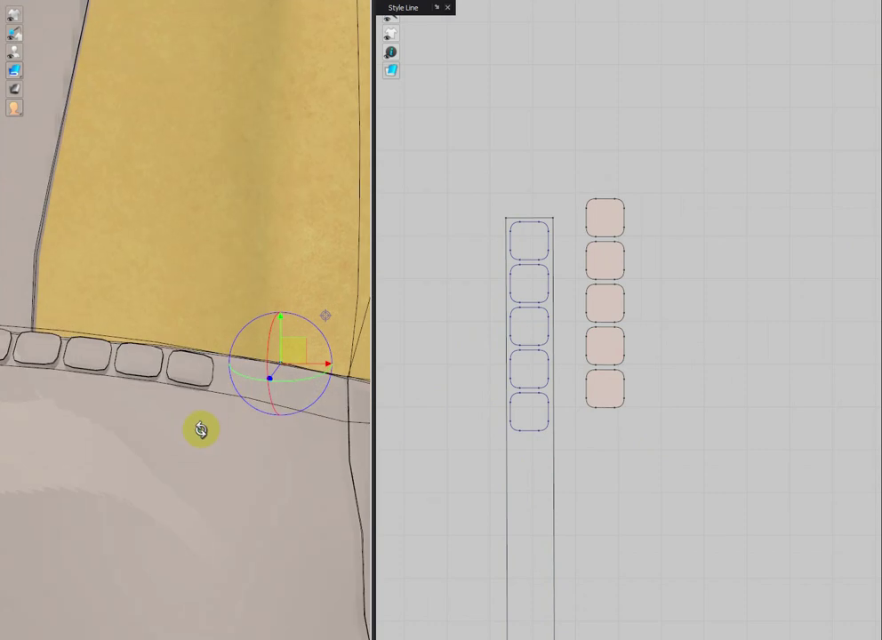
Show the belt strip in the 3D view again.
{"action": "scroll", "coordinate": [216, 480], "scroll_direction": "down", "scroll_amount": 2}
{"action": "scroll", "coordinate": [539, 514], "scroll_direction": "down", "scroll_amount": 5}
{"action": "scroll", "coordinate": [547, 507], "scroll_direction": "down", "scroll_amount": 3}
{"action": "middle_click_drag", "start_coordinate": [547, 507], "coordinate": [566, 266]}
{"action": "scroll", "coordinate": [277, 469], "scroll_direction": "down", "scroll_amount": 3}
{"action": "right_click_drag", "start_coordinate": [278, 469], "coordinate": [203, 483]}
{"action": "left_click", "coordinate": [555, 303]}
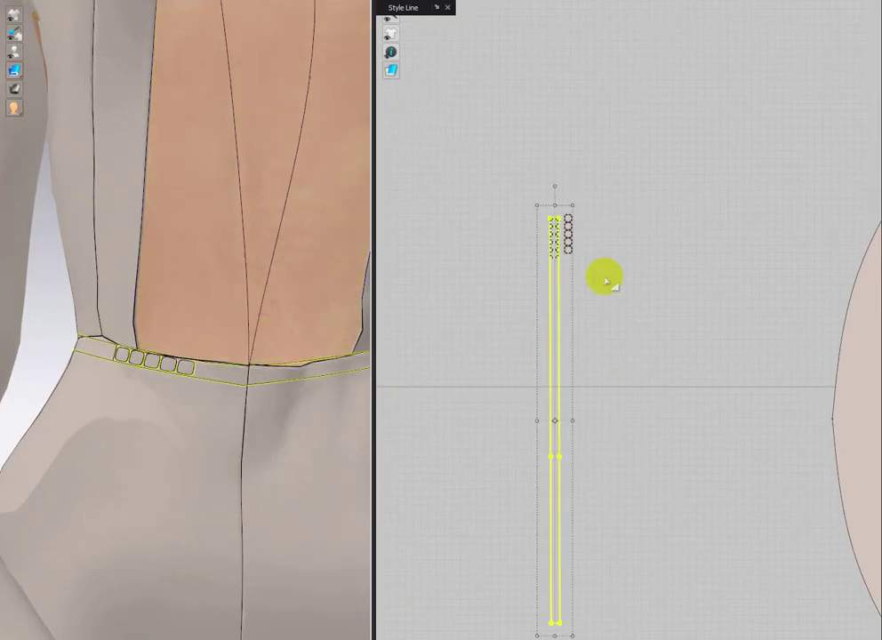
{"action": "key", "text": "shift+q"}
{"action": "left_click", "coordinate": [605, 282]}
Examine the front of the dress from the waist down to the trimmed skirt flounce.
{"action": "scroll", "coordinate": [260, 417], "scroll_direction": "down", "scroll_amount": 1}
{"action": "right_click_drag", "start_coordinate": [260, 417], "coordinate": [506, 436]}
{"action": "middle_click_drag", "start_coordinate": [222, 552], "coordinate": [228, 391]}
{"action": "scroll", "coordinate": [228, 391], "scroll_direction": "down", "scroll_amount": 4}
{"action": "scroll", "coordinate": [229, 391], "scroll_direction": "down", "scroll_amount": 2}
{"action": "mouse_move", "coordinate": [229, 391]}
{"action": "right_mouse_down"}
{"action": "mouse_move", "coordinate": [159, 397]}
{"action": "mouse_move", "coordinate": [233, 409]}
{"action": "right_mouse_up"}
{"action": "middle_click_drag", "start_coordinate": [252, 605], "coordinate": [260, 374]}
{"action": "left_click", "coordinate": [256, 322]}
{"action": "left_click", "coordinate": [270, 590]}
{"action": "left_click", "coordinate": [199, 571]}
{"action": "scroll", "coordinate": [305, 388], "scroll_direction": "down", "scroll_amount": 2}
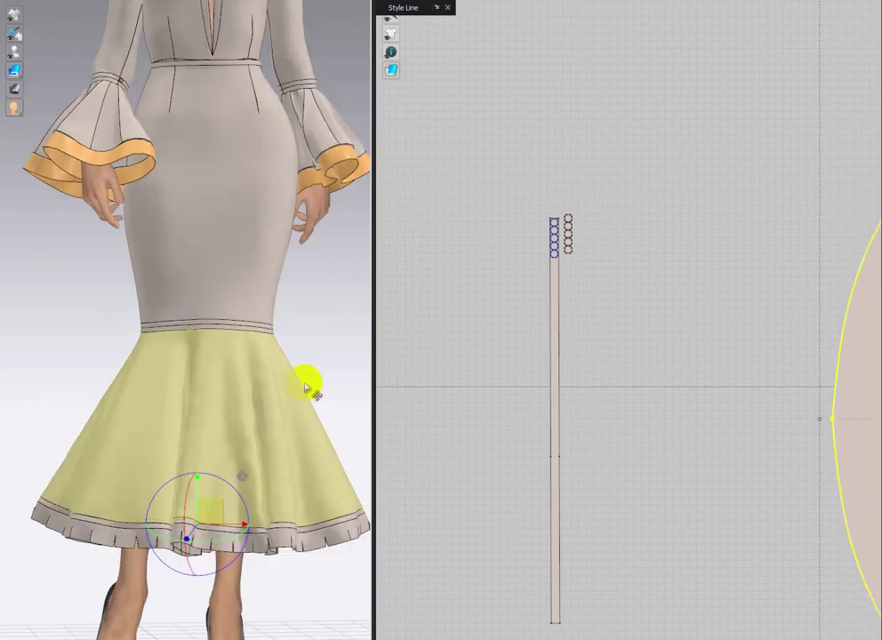
{"action": "middle_click_drag", "start_coordinate": [284, 419], "coordinate": [258, 569]}
Show the stand collar in the 3D view again.
{"action": "left_click", "coordinate": [194, 108]}
{"action": "scroll", "coordinate": [737, 120], "scroll_direction": "down", "scroll_amount": 5}
{"action": "middle_click_drag", "start_coordinate": [737, 120], "coordinate": [711, 355]}
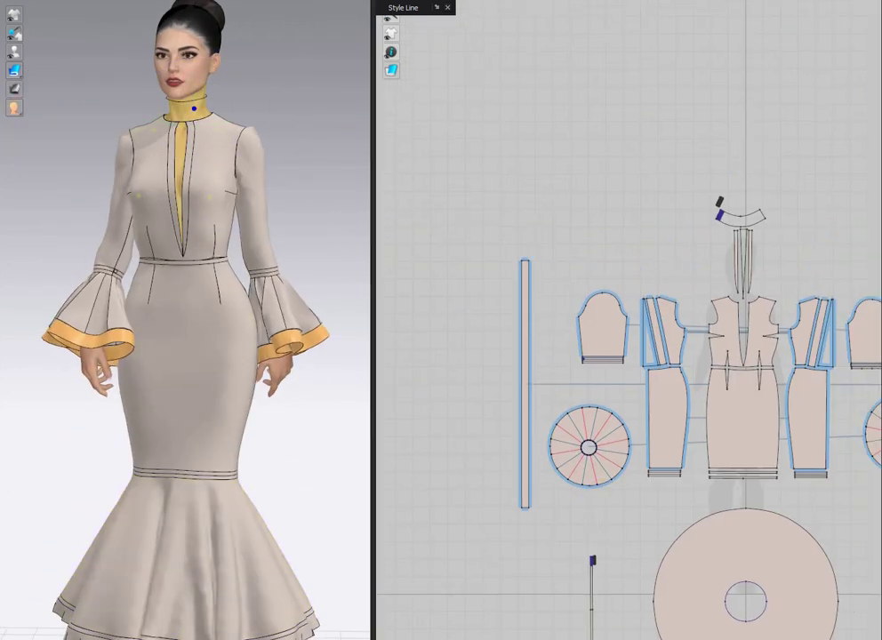
{"action": "left_click", "coordinate": [311, 185]}
{"action": "right_click_drag", "start_coordinate": [311, 185], "coordinate": [325, 188]}
{"action": "scroll", "coordinate": [294, 205], "scroll_direction": "down", "scroll_amount": 2}
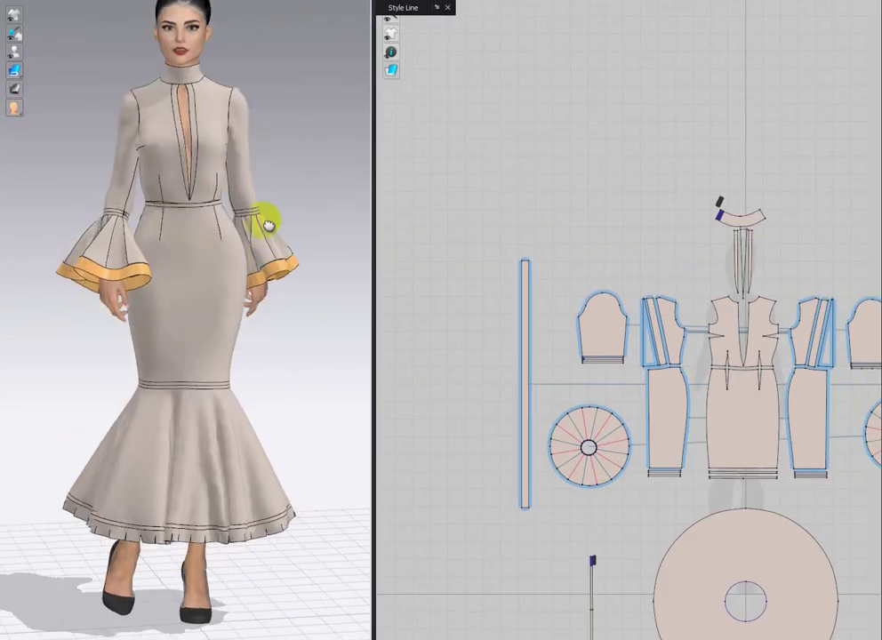
{"action": "middle_click_drag", "start_coordinate": [266, 222], "coordinate": [273, 277]}
{"action": "scroll", "coordinate": [273, 277], "scroll_direction": "down", "scroll_amount": 1}
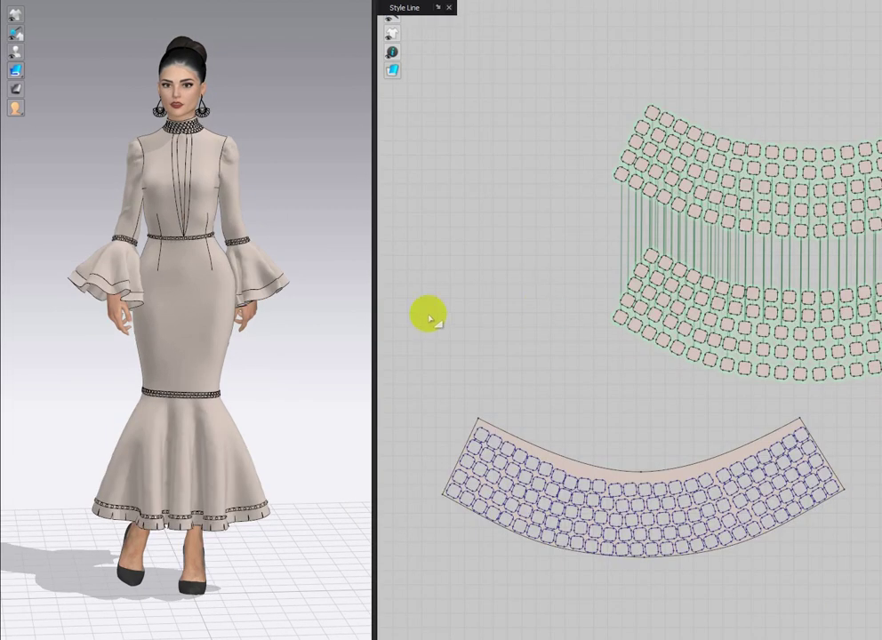
Examine the fully decorated dress in 3D and the overall layout of its pattern pieces.
{"action": "right_click_drag", "start_coordinate": [219, 273], "coordinate": [16, 361]}
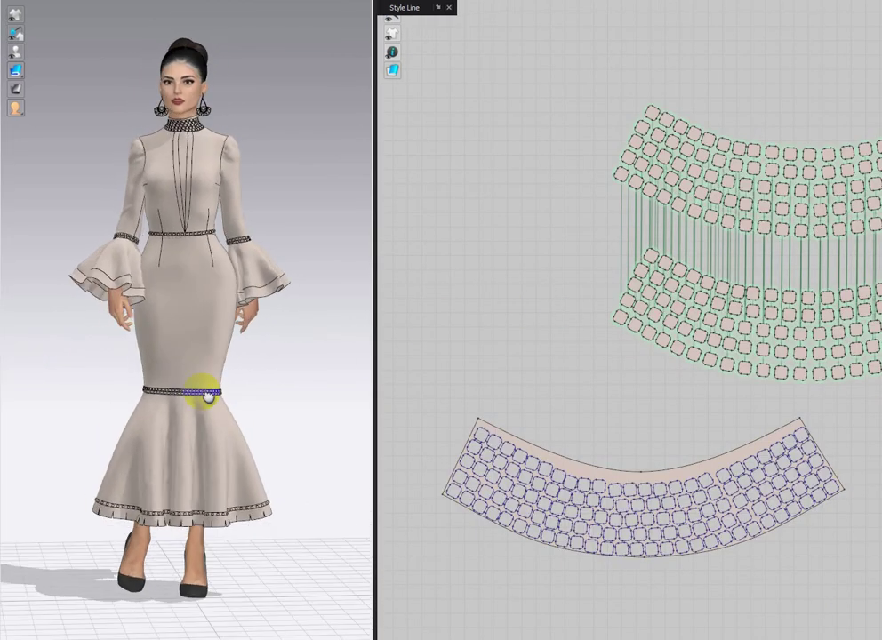
{"action": "mouse_move", "coordinate": [181, 330]}
{"action": "middle_mouse_down"}
{"action": "mouse_move", "coordinate": [183, 359]}
{"action": "mouse_move", "coordinate": [176, 347]}
{"action": "middle_mouse_up"}
{"action": "middle_click_drag", "start_coordinate": [272, 365], "coordinate": [298, 367]}
{"action": "scroll", "coordinate": [682, 420], "scroll_direction": "down", "scroll_amount": 5}
{"action": "middle_click_drag", "start_coordinate": [682, 421], "coordinate": [695, 200]}
{"action": "scroll", "coordinate": [695, 471], "scroll_direction": "down", "scroll_amount": 7}
{"action": "scroll", "coordinate": [694, 472], "scroll_direction": "down", "scroll_amount": 6}
{"action": "middle_click_drag", "start_coordinate": [695, 473], "coordinate": [615, 409]}
{"action": "scroll", "coordinate": [637, 415], "scroll_direction": "up", "scroll_amount": 2}
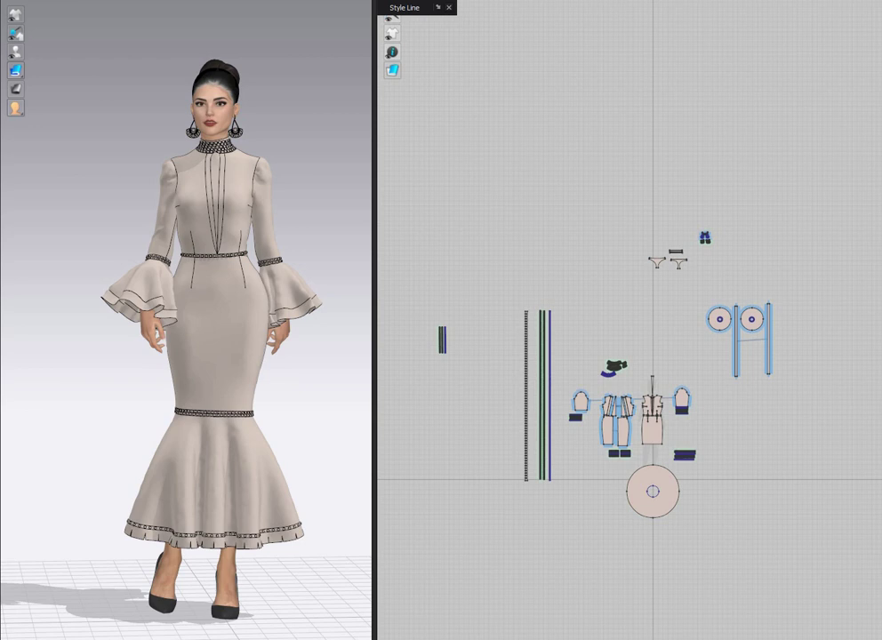
{"action": "scroll", "coordinate": [676, 422], "scroll_direction": "up", "scroll_amount": 4}
{"action": "right_click_drag", "start_coordinate": [676, 421], "coordinate": [748, 305]}
{"action": "middle_click_drag", "start_coordinate": [749, 305], "coordinate": [748, 313]}
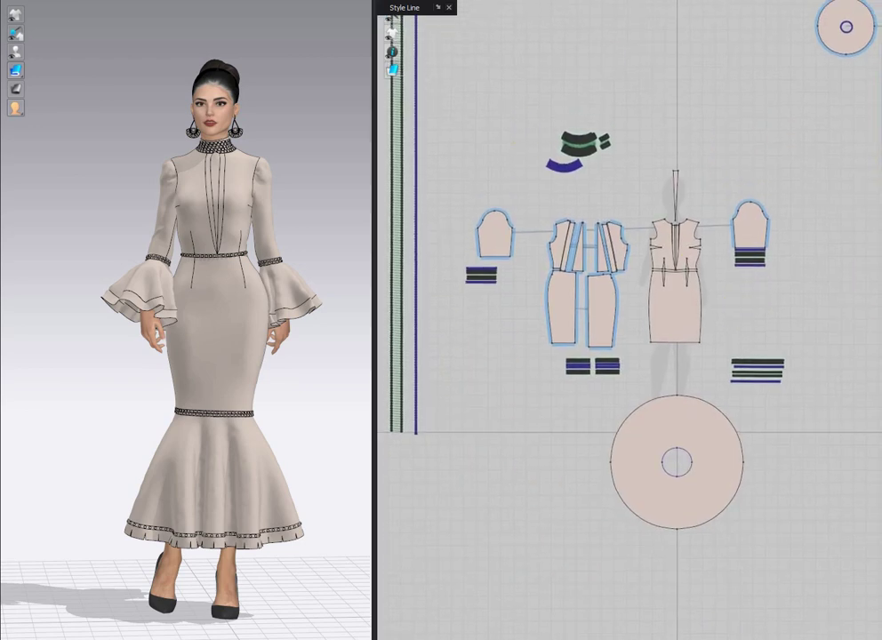
Select the collar pattern with its square cut-outs and examine the decorated collar on the neck.
{"action": "scroll", "coordinate": [558, 176], "scroll_direction": "up", "scroll_amount": 5}
{"action": "left_click", "coordinate": [615, 144]}
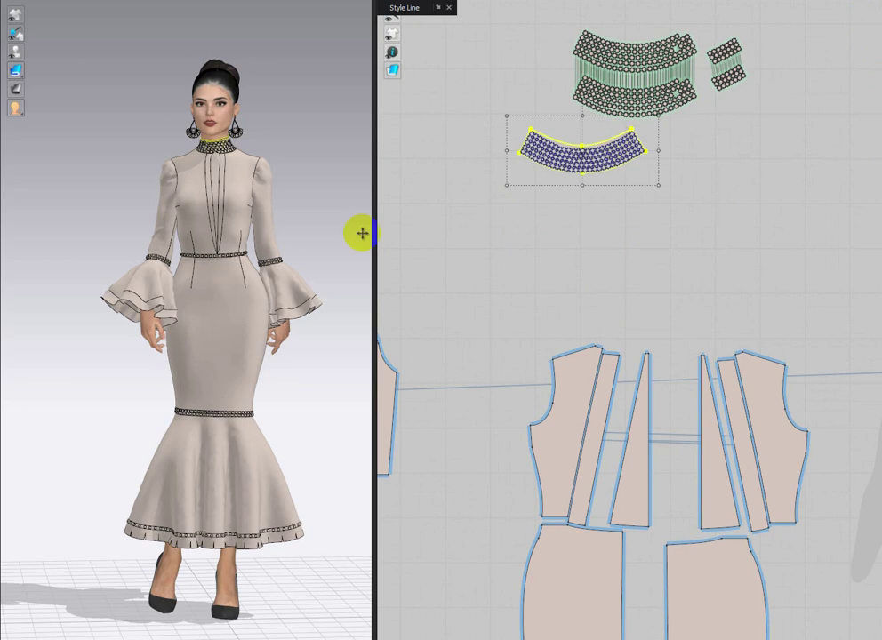
{"action": "left_click", "coordinate": [300, 175]}
{"action": "scroll", "coordinate": [299, 175], "scroll_direction": "up", "scroll_amount": 4}
{"action": "middle_click_drag", "start_coordinate": [284, 208], "coordinate": [242, 246]}
{"action": "scroll", "coordinate": [630, 245], "scroll_direction": "down", "scroll_amount": 4}
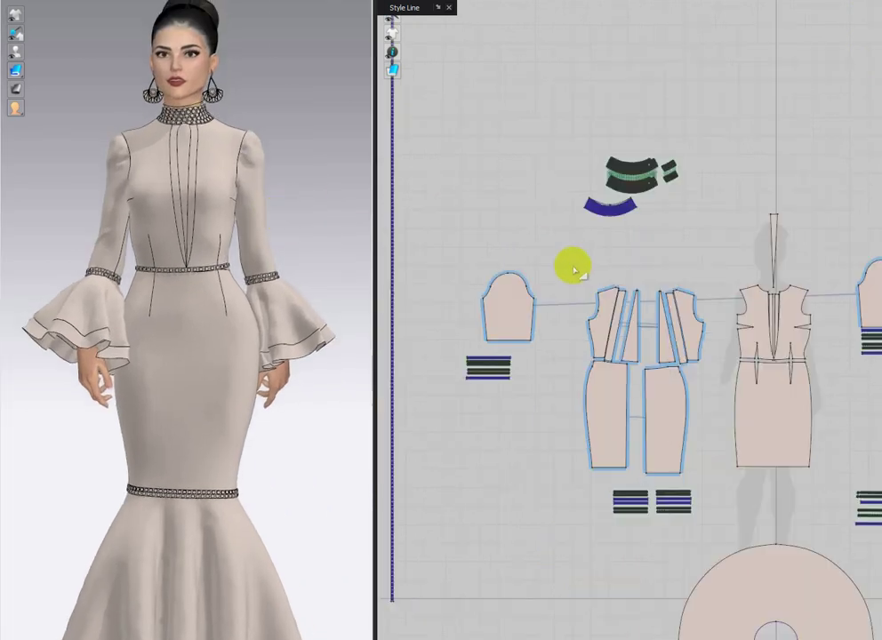
Examine the long hem strip and the cut-out sleeve trim bands with their layered square pieces.
{"action": "middle_click_drag", "start_coordinate": [573, 265], "coordinate": [693, 195]}
{"action": "scroll", "coordinate": [525, 206], "scroll_direction": "up", "scroll_amount": 5}
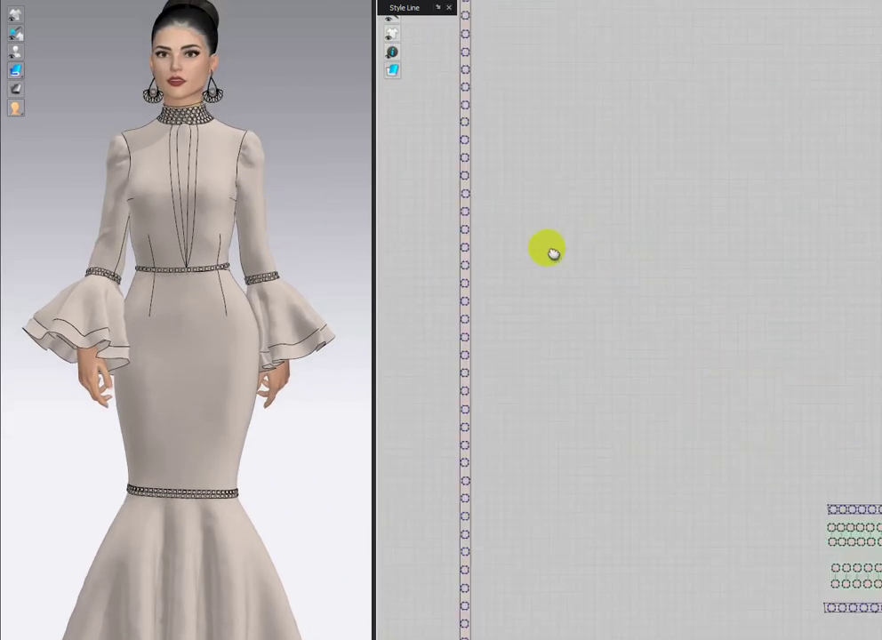
{"action": "scroll", "coordinate": [545, 276], "scroll_direction": "down", "scroll_amount": 6}
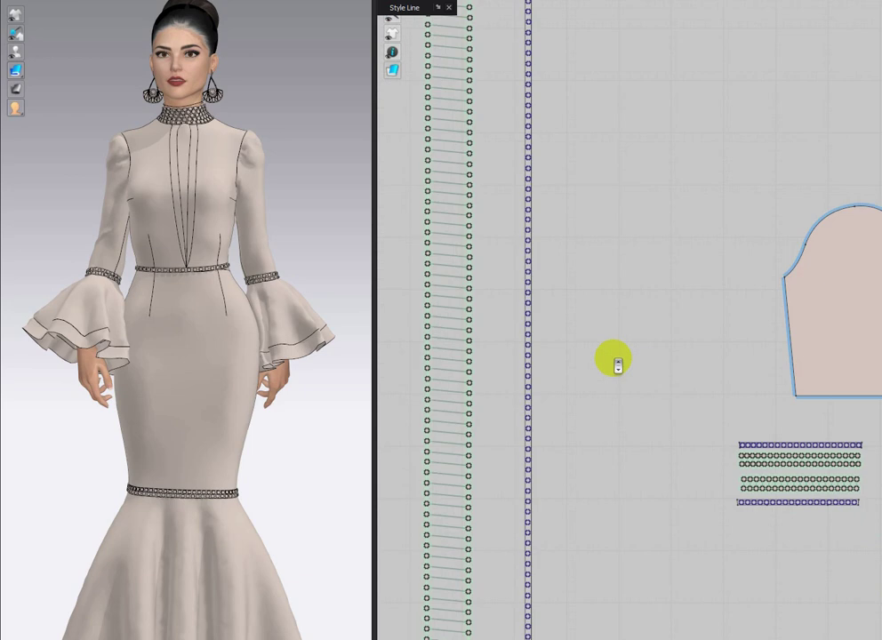
{"action": "scroll", "coordinate": [656, 224], "scroll_direction": "up", "scroll_amount": 6}
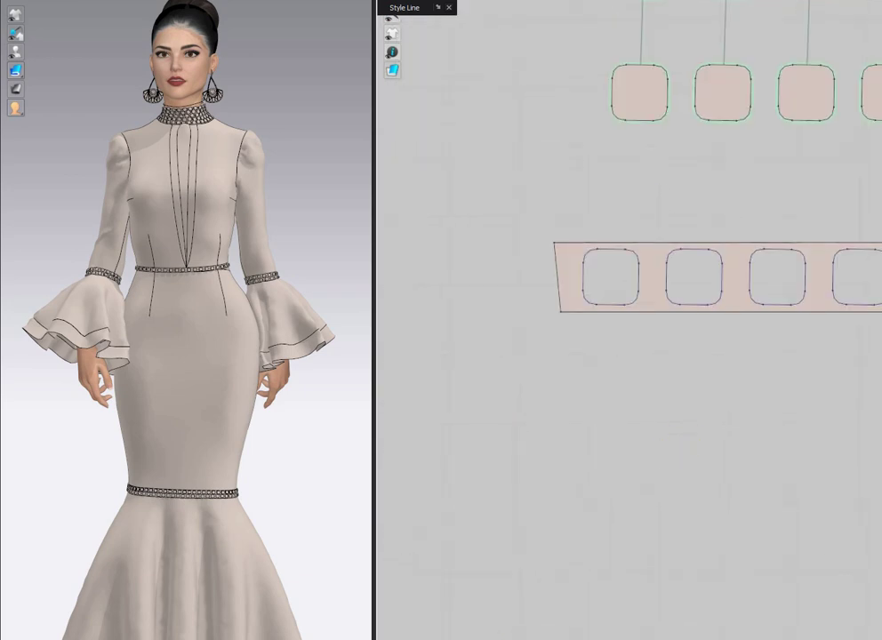
{"action": "left_click", "coordinate": [738, 269]}
{"action": "scroll", "coordinate": [750, 322], "scroll_direction": "down", "scroll_amount": 5}
{"action": "middle_click_drag", "start_coordinate": [652, 441], "coordinate": [516, 487]}
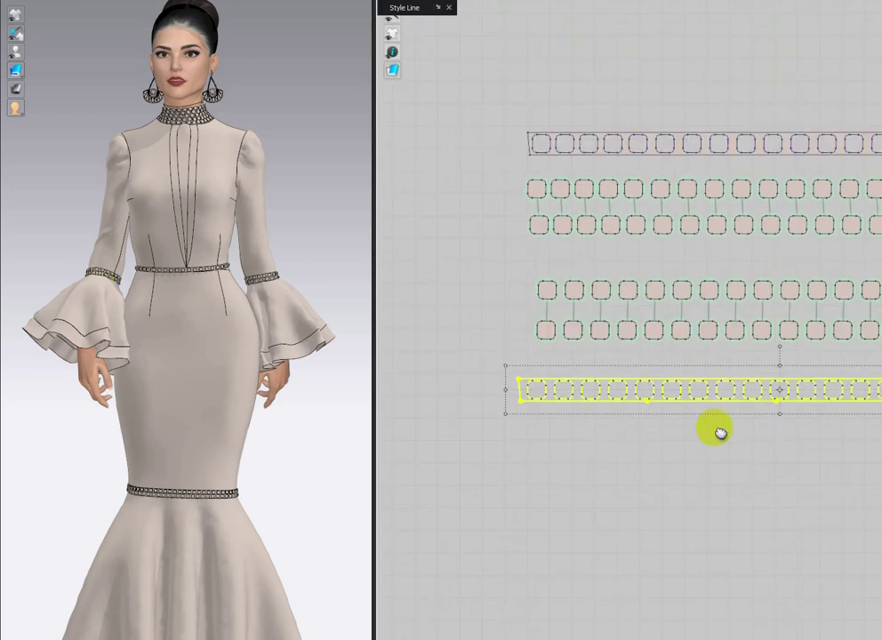
{"action": "scroll", "coordinate": [715, 429], "scroll_direction": "down", "scroll_amount": 2}
{"action": "left_click", "coordinate": [760, 212]}
{"action": "scroll", "coordinate": [813, 310], "scroll_direction": "down", "scroll_amount": 6}
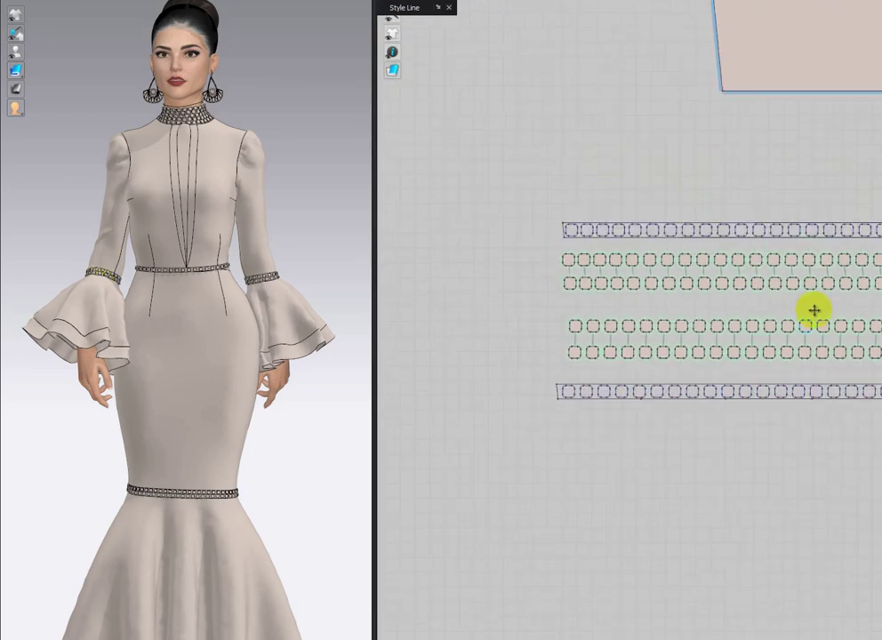
{"action": "middle_click_drag", "start_coordinate": [765, 474], "coordinate": [600, 335]}
{"action": "middle_click_drag", "start_coordinate": [684, 404], "coordinate": [601, 424]}
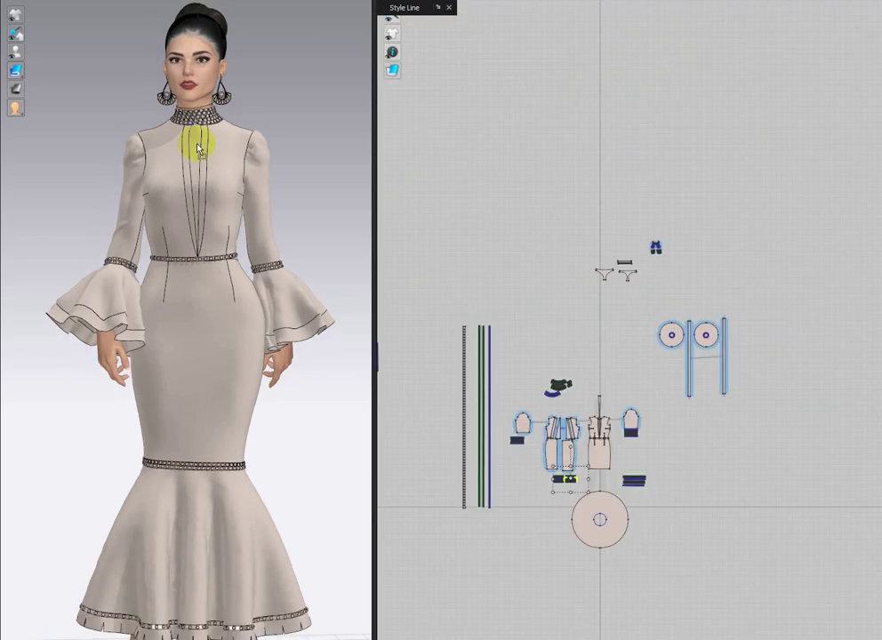
Hide the front slit insert and the triangular back opening panels in the 3D view.
{"action": "left_click", "coordinate": [197, 150]}
{"action": "left_click", "coordinate": [285, 137]}
{"action": "right_click_drag", "start_coordinate": [240, 263], "coordinate": [2, 301]}
{"action": "left_click", "coordinate": [204, 237]}
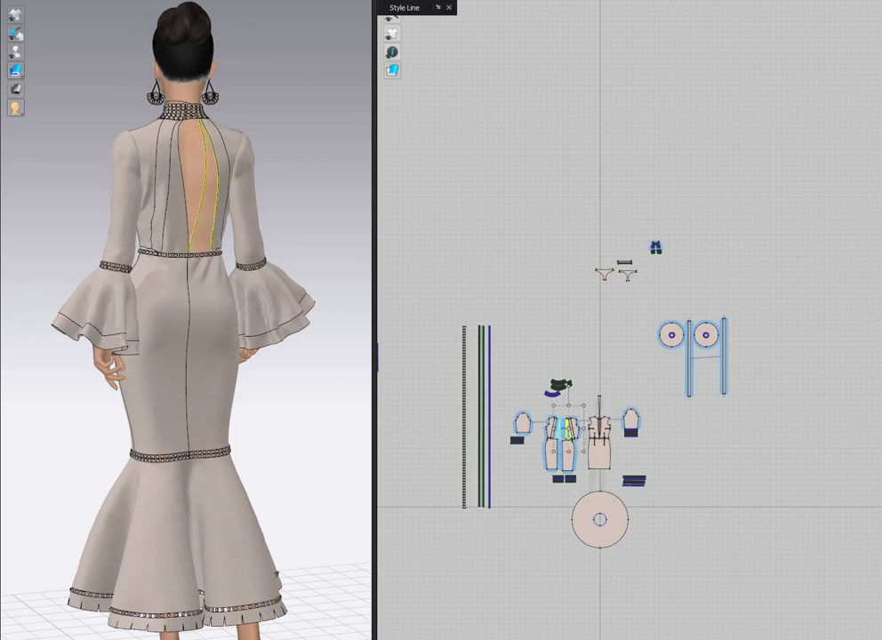
Select the trim strip on the sleeve flounce edge and examine the dress from the front.
{"action": "left_click", "coordinate": [250, 346]}
{"action": "right_click_drag", "start_coordinate": [246, 379], "coordinate": [330, 421]}
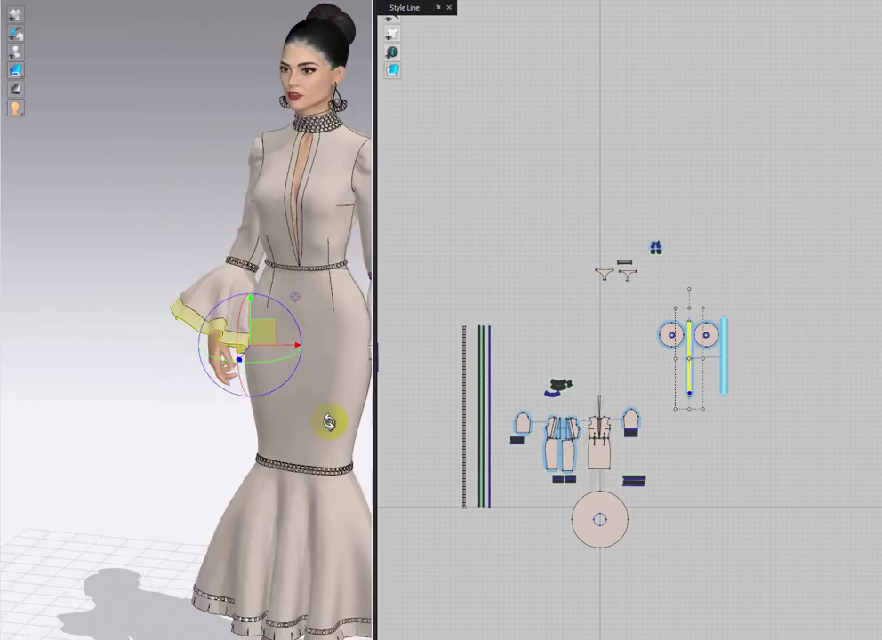
{"action": "middle_click_drag", "start_coordinate": [324, 336], "coordinate": [227, 339]}
{"action": "scroll", "coordinate": [508, 452], "scroll_direction": "up", "scroll_amount": 3}
{"action": "middle_click_drag", "start_coordinate": [313, 447], "coordinate": [304, 407]}
Select the long rows of square pieces for the hem trim and examine them in the pattern layout.
{"action": "middle_click_drag", "start_coordinate": [538, 405], "coordinate": [559, 337]}
{"action": "scroll", "coordinate": [588, 263], "scroll_direction": "up", "scroll_amount": 2}
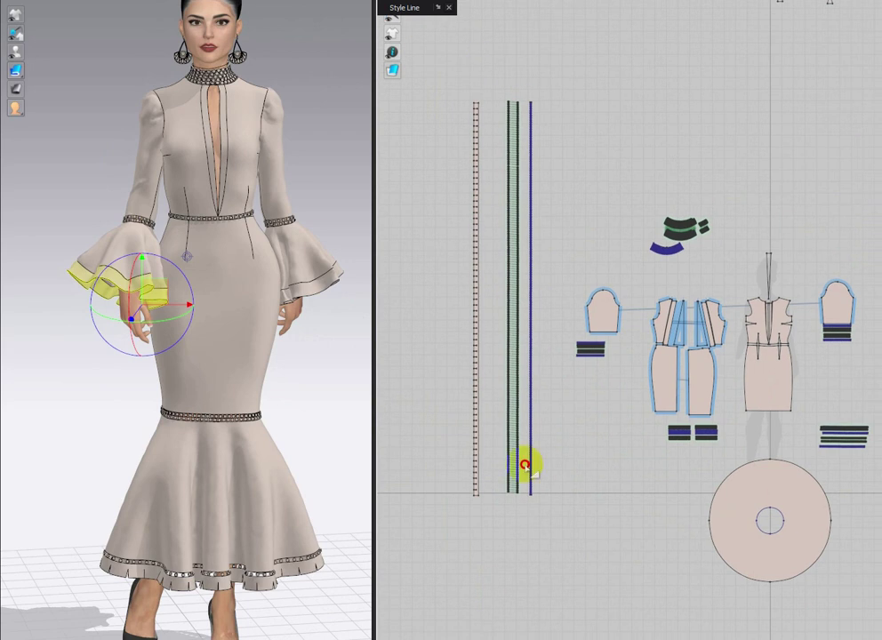
{"action": "left_click", "coordinate": [526, 464]}
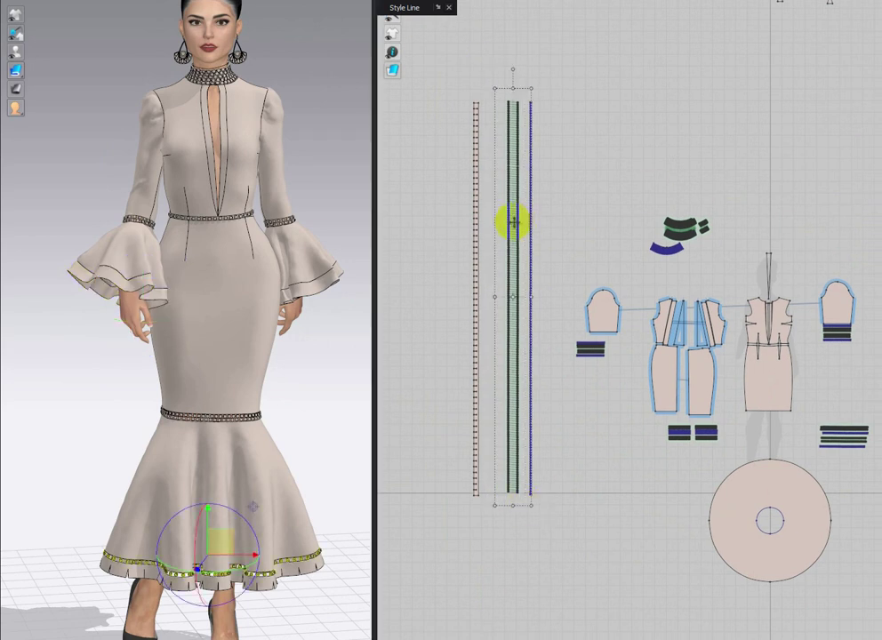
{"action": "scroll", "coordinate": [545, 189], "scroll_direction": "up", "scroll_amount": 3}
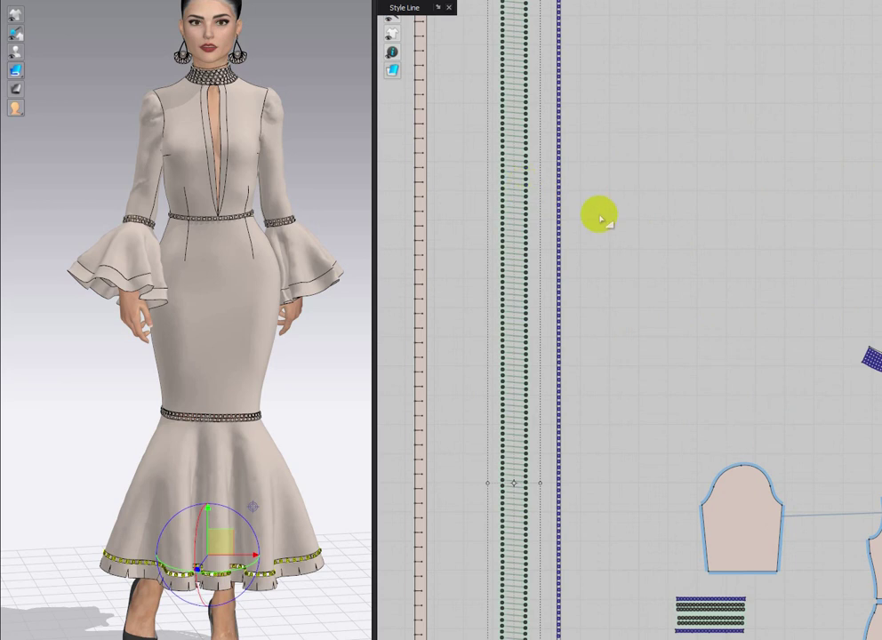
Apply the black fabric to the layered square pieces of the collar, waist belt, cuffs and knee band.
{"action": "left_click", "coordinate": [287, 427]}
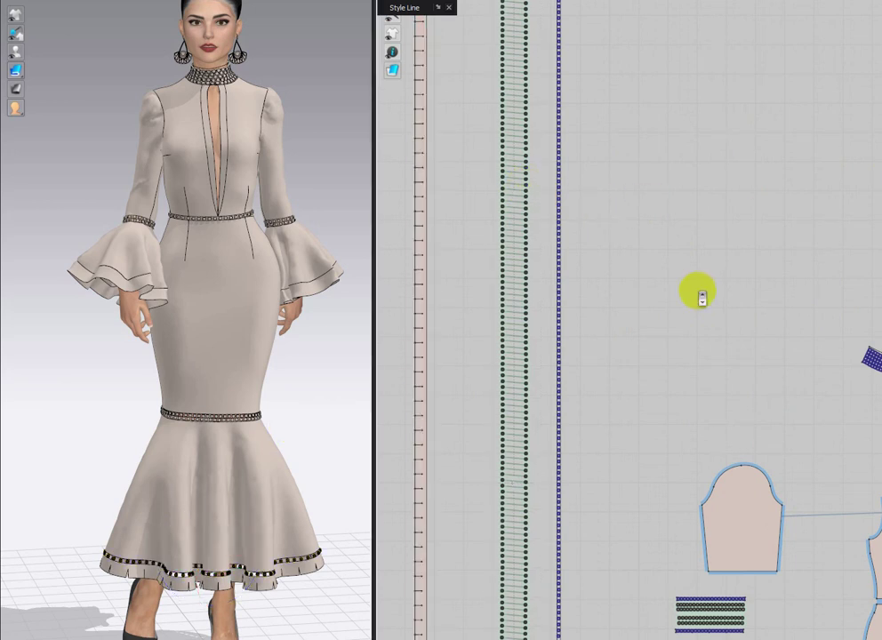
{"action": "scroll", "coordinate": [698, 292], "scroll_direction": "down", "scroll_amount": 4}
{"action": "middle_click_drag", "start_coordinate": [697, 292], "coordinate": [612, 304]}
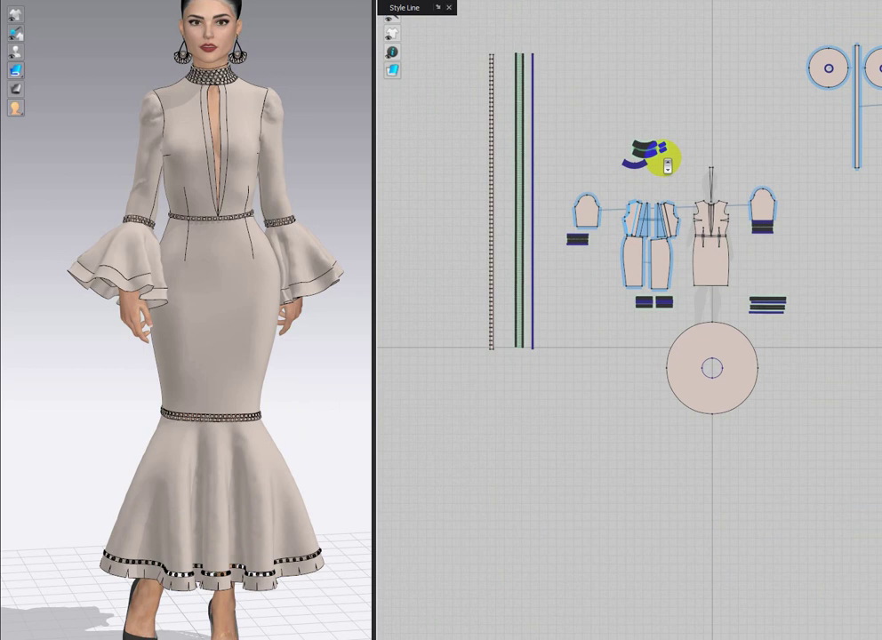
{"action": "scroll", "coordinate": [664, 158], "scroll_direction": "up", "scroll_amount": 10}
{"action": "scroll", "coordinate": [657, 164], "scroll_direction": "down", "scroll_amount": 3}
{"action": "middle_click_drag", "start_coordinate": [603, 143], "coordinate": [712, 302]}
{"action": "scroll", "coordinate": [720, 362], "scroll_direction": "down", "scroll_amount": 3}
{"action": "scroll", "coordinate": [680, 339], "scroll_direction": "down", "scroll_amount": 1}
{"action": "middle_click_drag", "start_coordinate": [522, 59], "coordinate": [513, 108]}
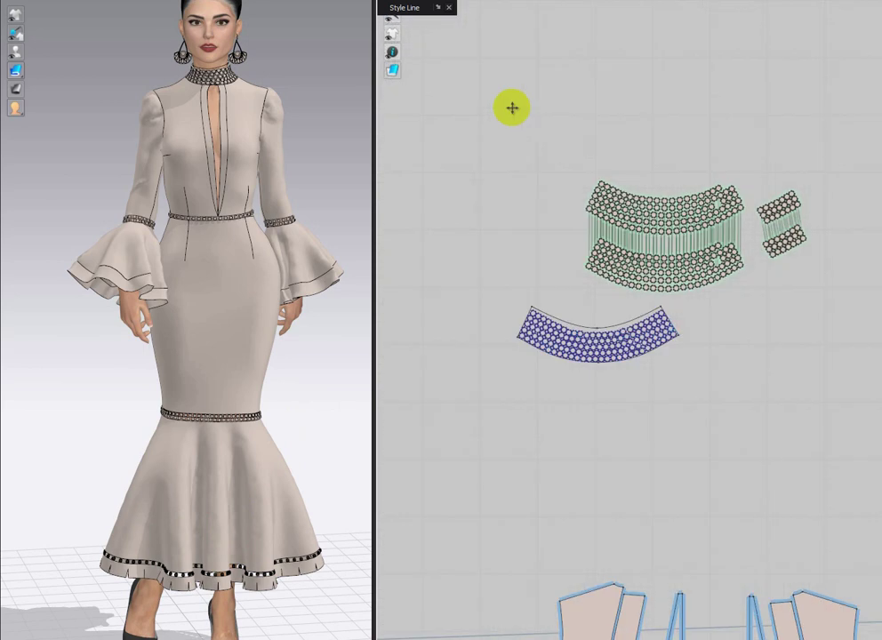
{"action": "left_click_drag", "start_coordinate": [516, 114], "coordinate": [834, 303]}
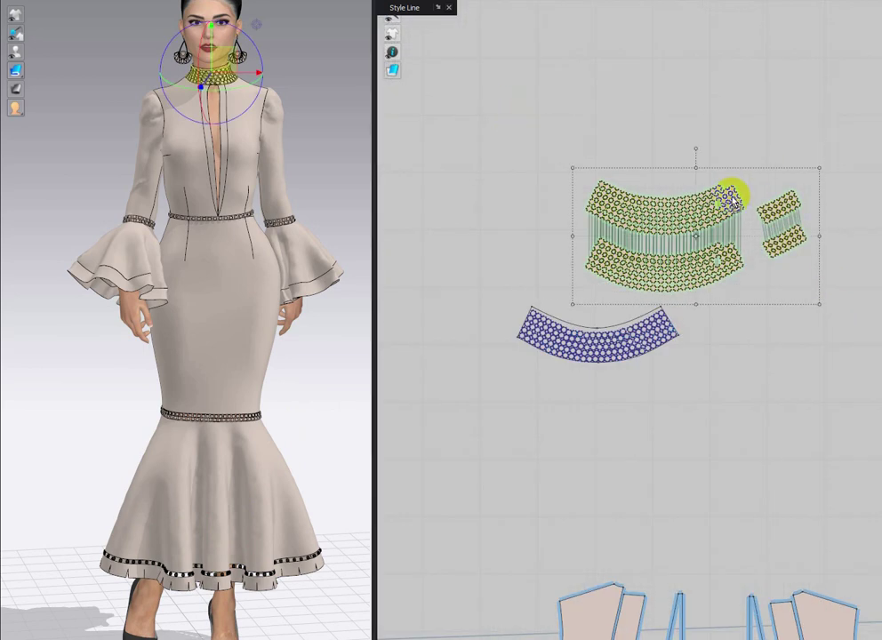
{"action": "left_click", "coordinate": [322, 147]}
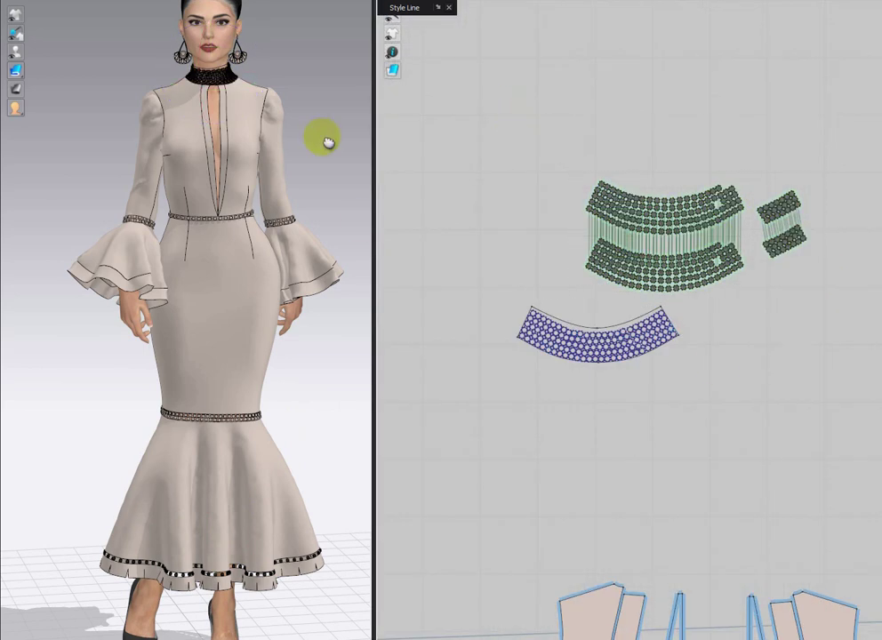
{"action": "middle_click_drag", "start_coordinate": [329, 140], "coordinate": [308, 153]}
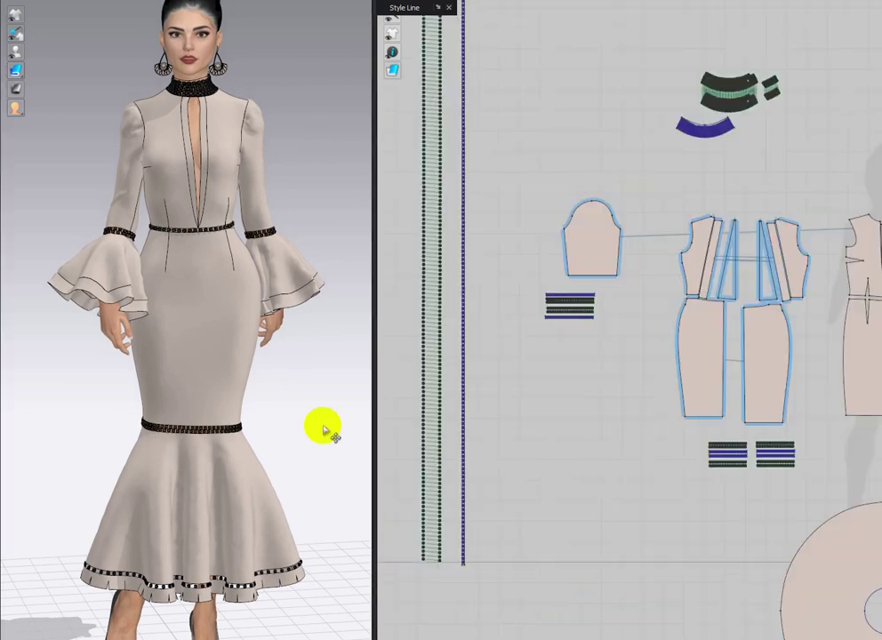
Apply the red floral lace to the front skirt and bodice panels, and the scalloped lace border to the front slit strips.
{"action": "right_click_drag", "start_coordinate": [266, 421], "coordinate": [15, 417]}
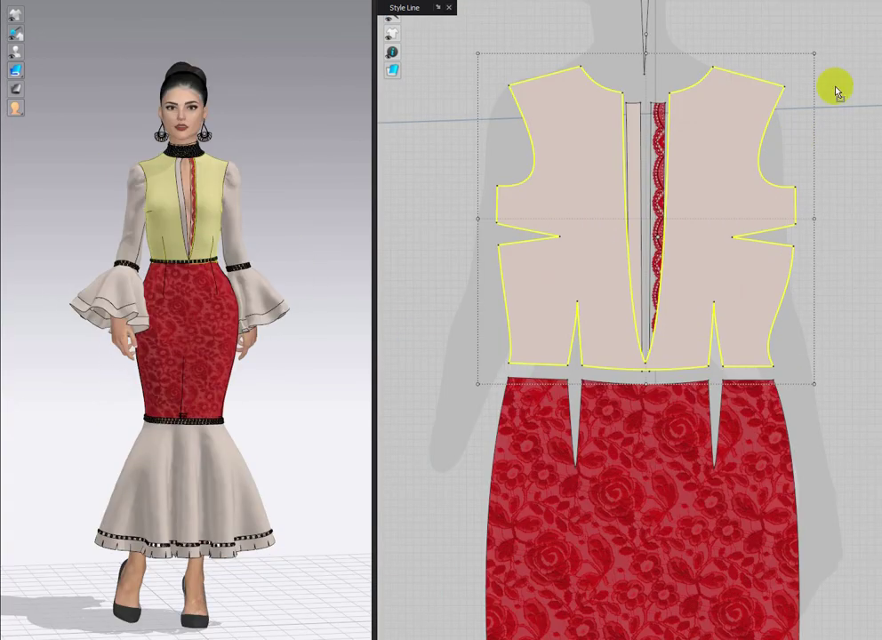
{"action": "left_click_drag", "start_coordinate": [881, 105], "coordinate": [634, 143]}
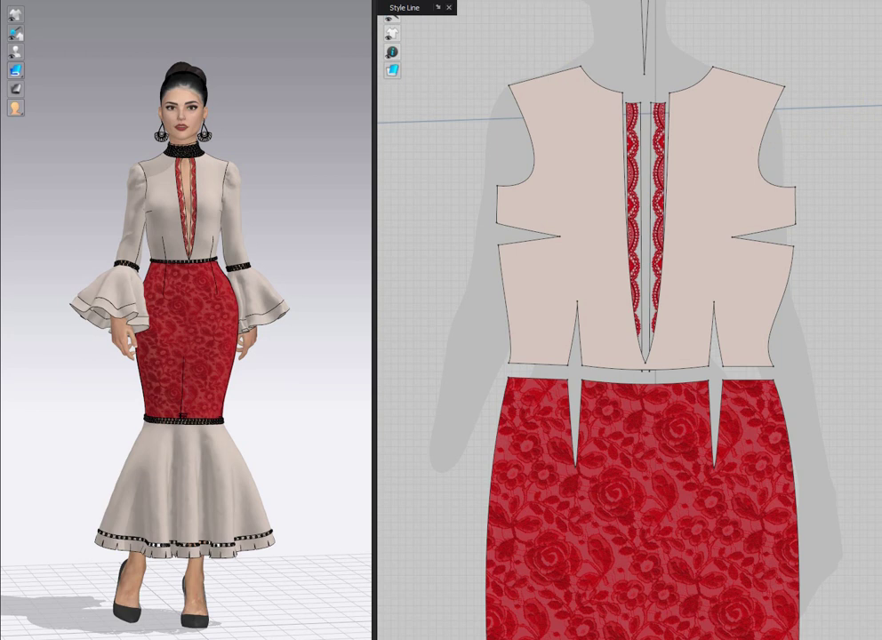
{"action": "left_click_drag", "start_coordinate": [880, 267], "coordinate": [708, 268]}
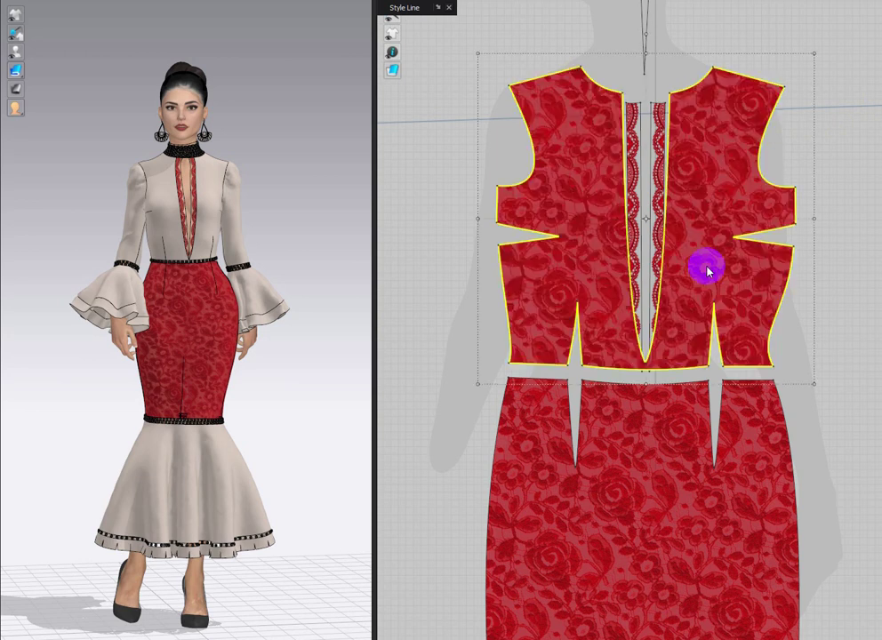
{"action": "left_click", "coordinate": [823, 460]}
Apply the red floral lace fabric to both back skirt panels.
{"action": "scroll", "coordinate": [744, 440], "scroll_direction": "down", "scroll_amount": 5}
{"action": "middle_click_drag", "start_coordinate": [748, 378], "coordinate": [821, 353]}
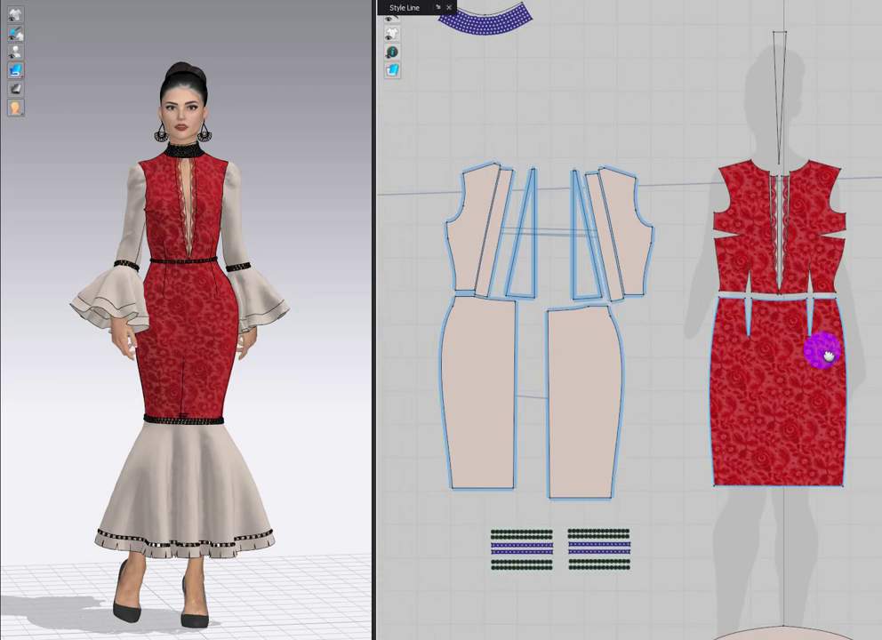
{"action": "left_click_drag", "start_coordinate": [881, 356], "coordinate": [587, 357]}
{"action": "left_click_drag", "start_coordinate": [880, 357], "coordinate": [473, 359]}
{"action": "left_click", "coordinate": [473, 358]}
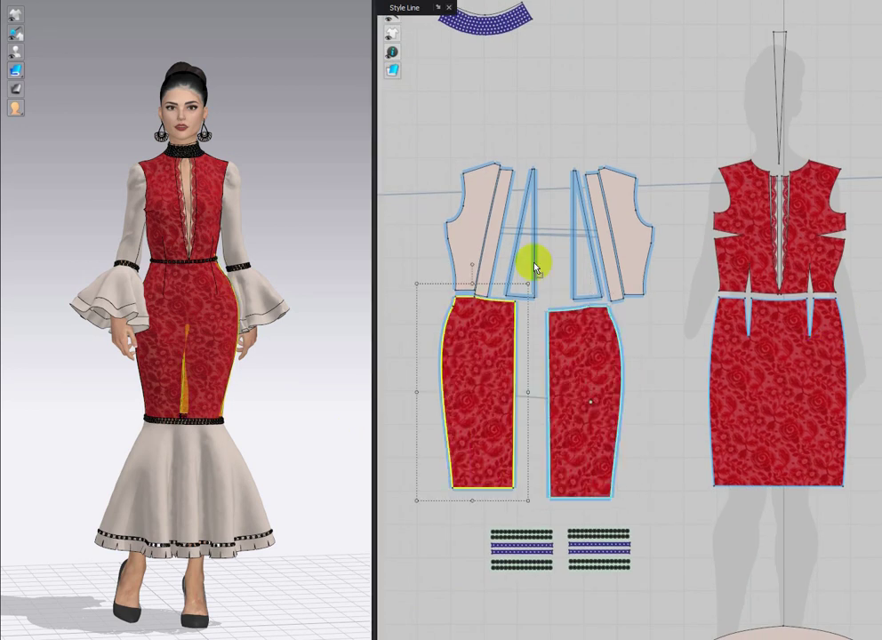
Apply the red floral lace to both back bodice panels and the scalloped lace border to the strips along the open back.
{"action": "left_click_drag", "start_coordinate": [534, 268], "coordinate": [628, 242]}
{"action": "left_click", "coordinate": [266, 406]}
{"action": "scroll", "coordinate": [316, 428], "scroll_direction": "down", "scroll_amount": 2}
{"action": "right_click_drag", "start_coordinate": [317, 427], "coordinate": [63, 430]}
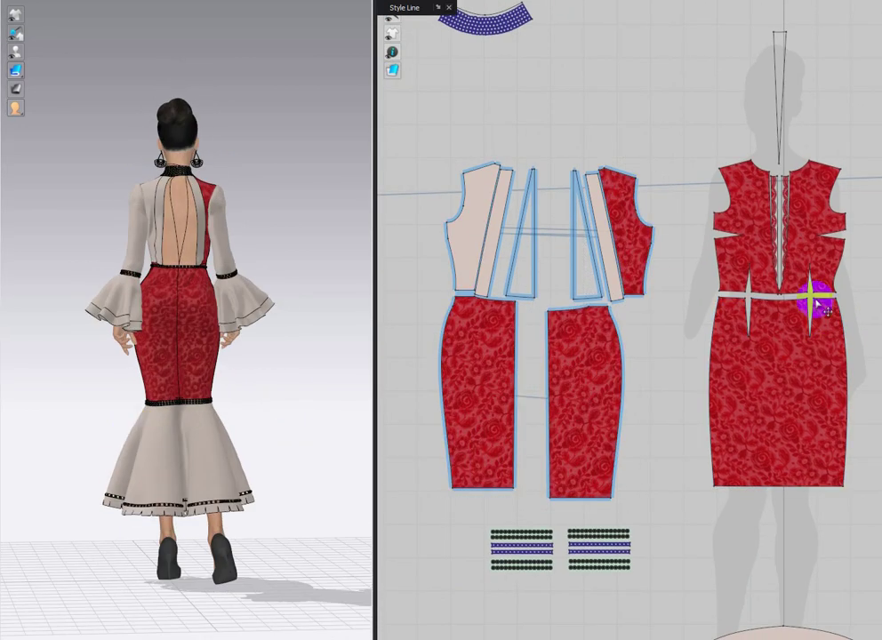
{"action": "left_click", "coordinate": [465, 233]}
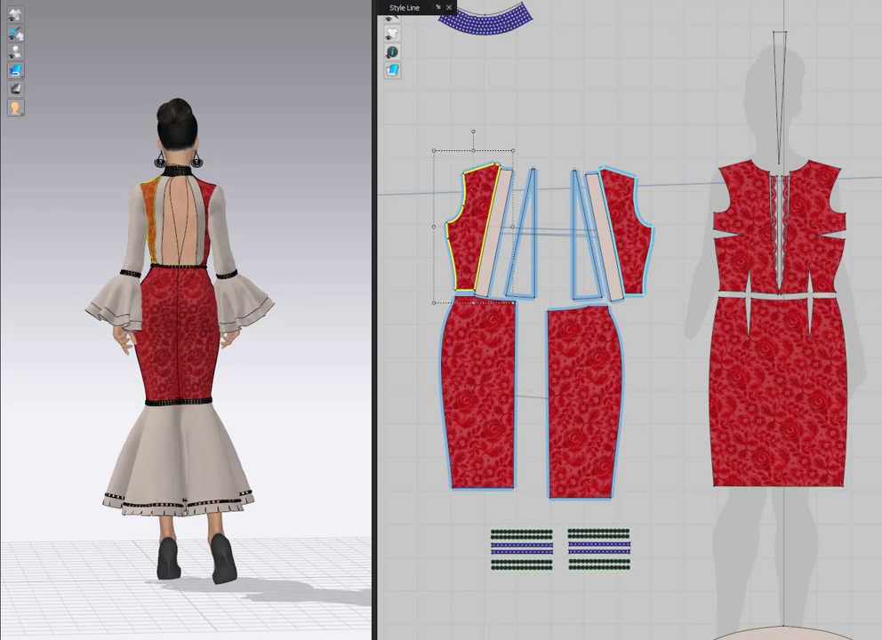
{"action": "left_click", "coordinate": [606, 222]}
{"action": "left_click", "coordinate": [498, 227]}
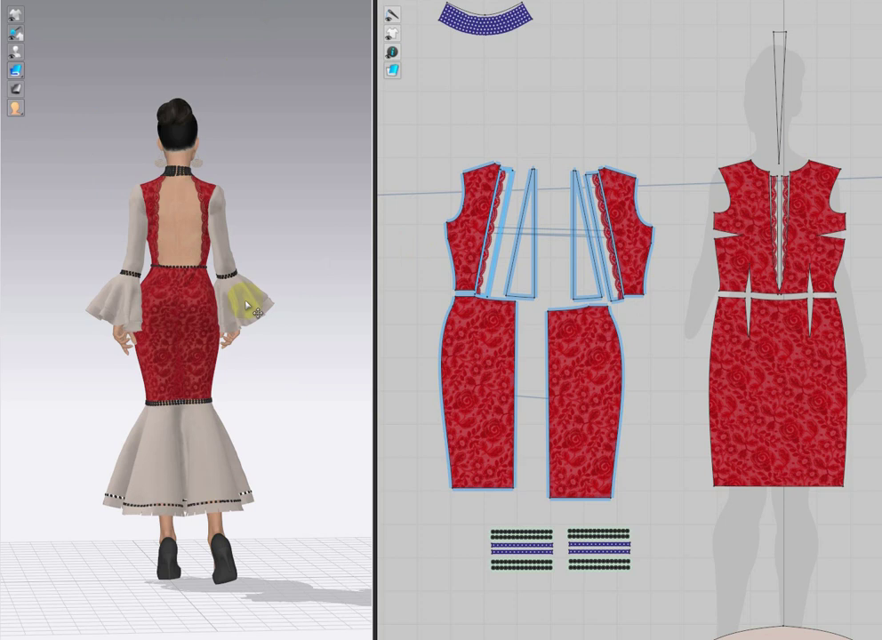
Apply the red floral lace fabric to both sleeve pieces.
{"action": "scroll", "coordinate": [656, 252], "scroll_direction": "down", "scroll_amount": 5}
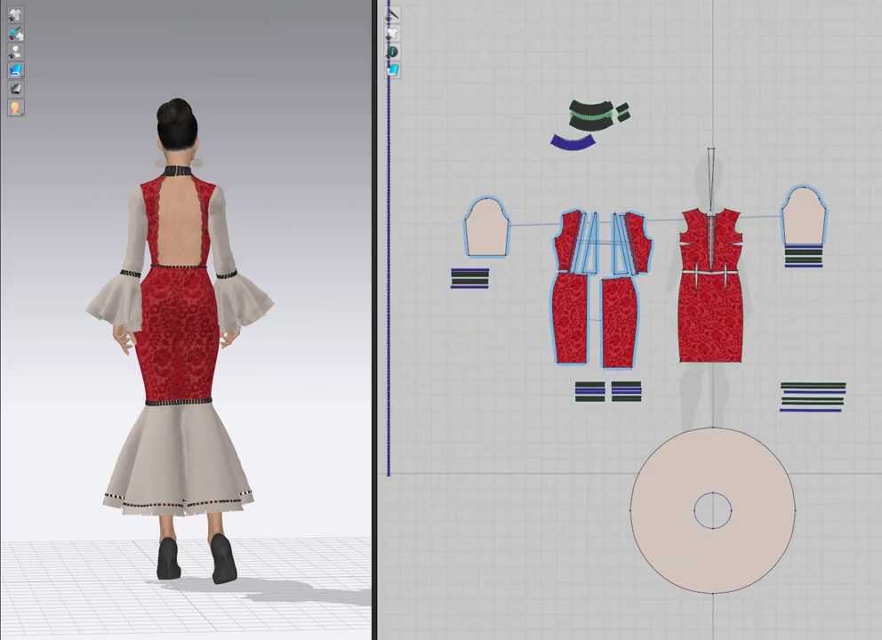
{"action": "left_click", "coordinate": [806, 229]}
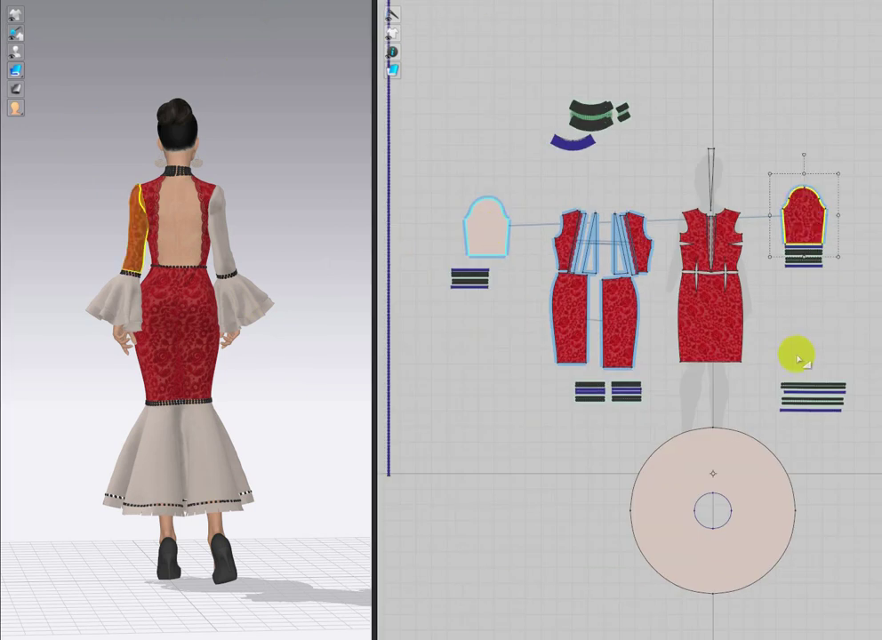
{"action": "scroll", "coordinate": [754, 299], "scroll_direction": "down", "scroll_amount": 5}
{"action": "left_click", "coordinate": [597, 229]}
Apply the red floral lace to the large circular skirt flounce and both circular sleeve flounces.
{"action": "left_click", "coordinate": [748, 367]}
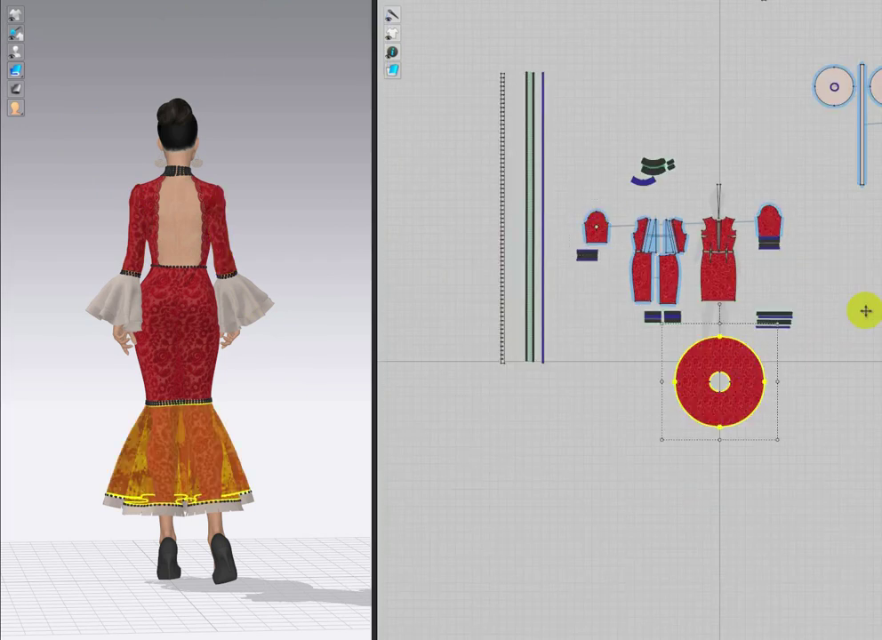
{"action": "middle_click_drag", "start_coordinate": [841, 275], "coordinate": [705, 328]}
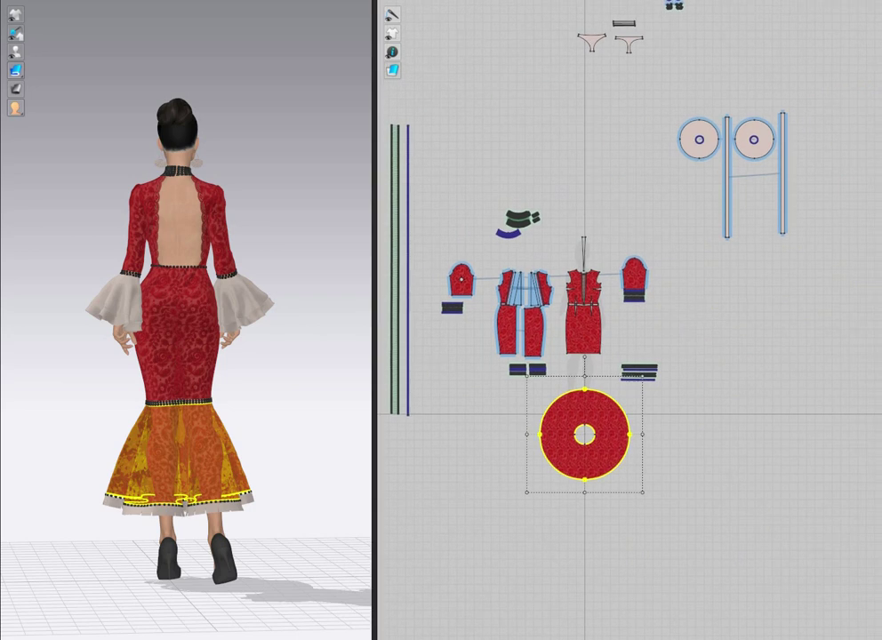
{"action": "left_click", "coordinate": [754, 138]}
{"action": "left_click", "coordinate": [700, 138]}
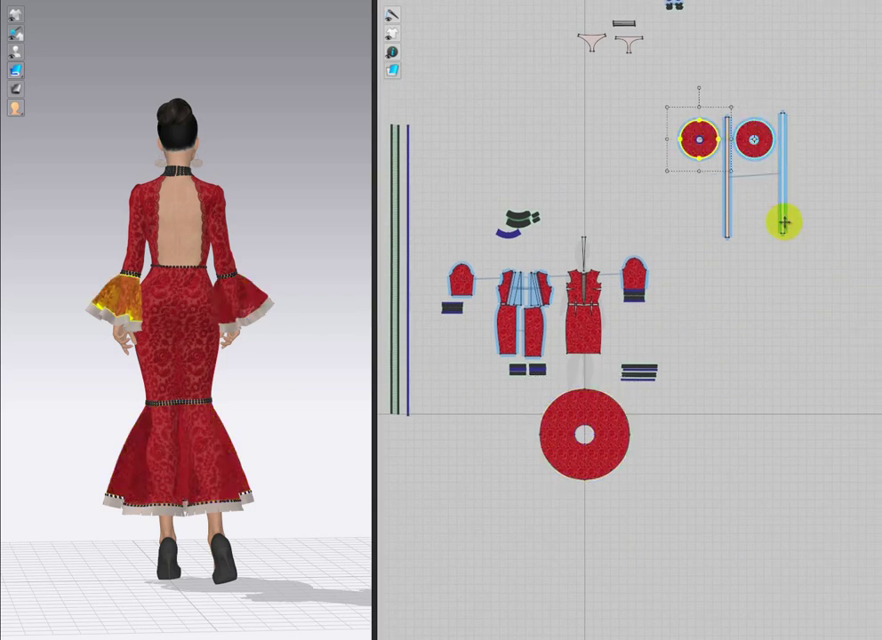
Apply the red scalloped lace border to the two long edge strips of the sleeve flounces.
{"action": "left_click", "coordinate": [782, 178]}
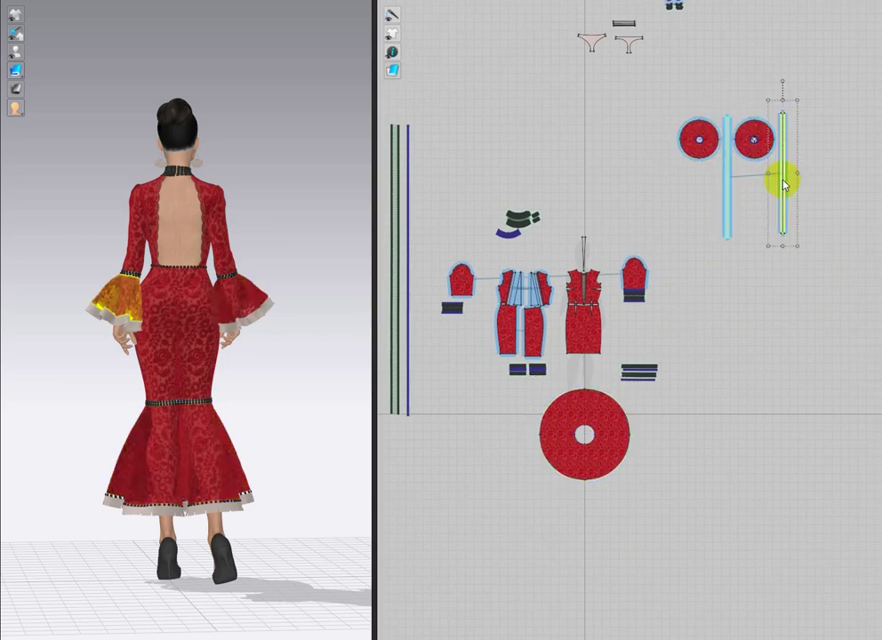
{"action": "scroll", "coordinate": [793, 177], "scroll_direction": "up", "scroll_amount": 8}
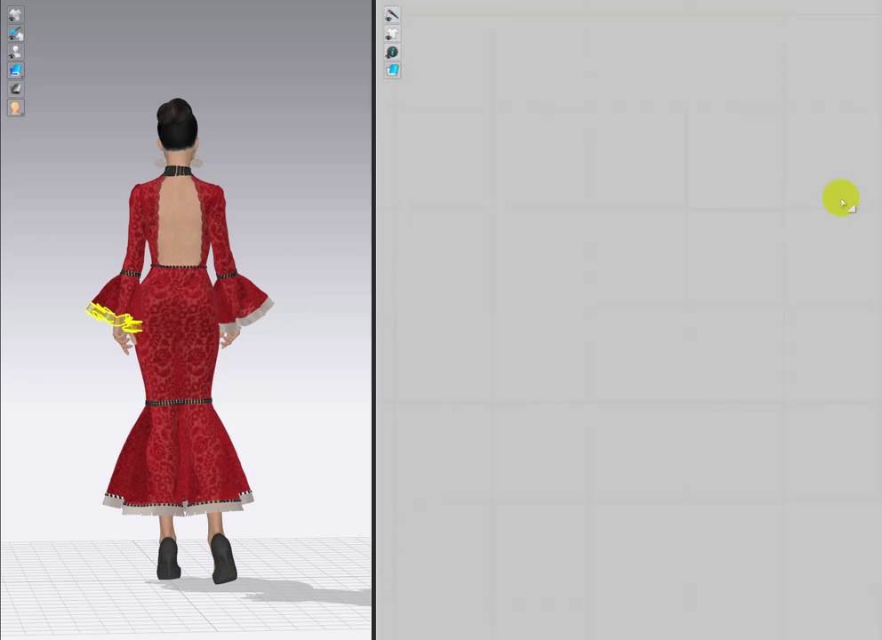
{"action": "scroll", "coordinate": [749, 204], "scroll_direction": "down", "scroll_amount": 5}
{"action": "scroll", "coordinate": [694, 222], "scroll_direction": "down", "scroll_amount": 2}
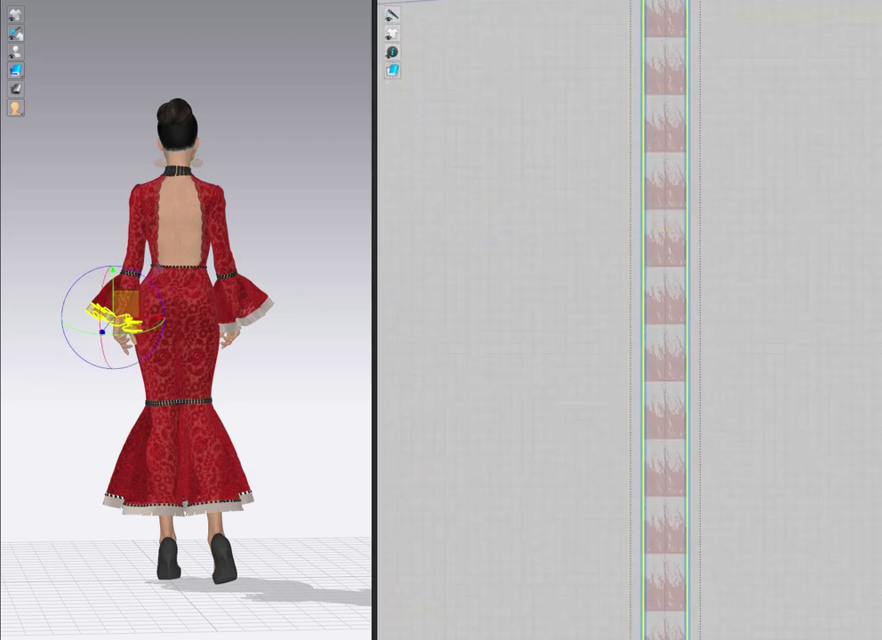
{"action": "scroll", "coordinate": [666, 208], "scroll_direction": "down", "scroll_amount": 8}
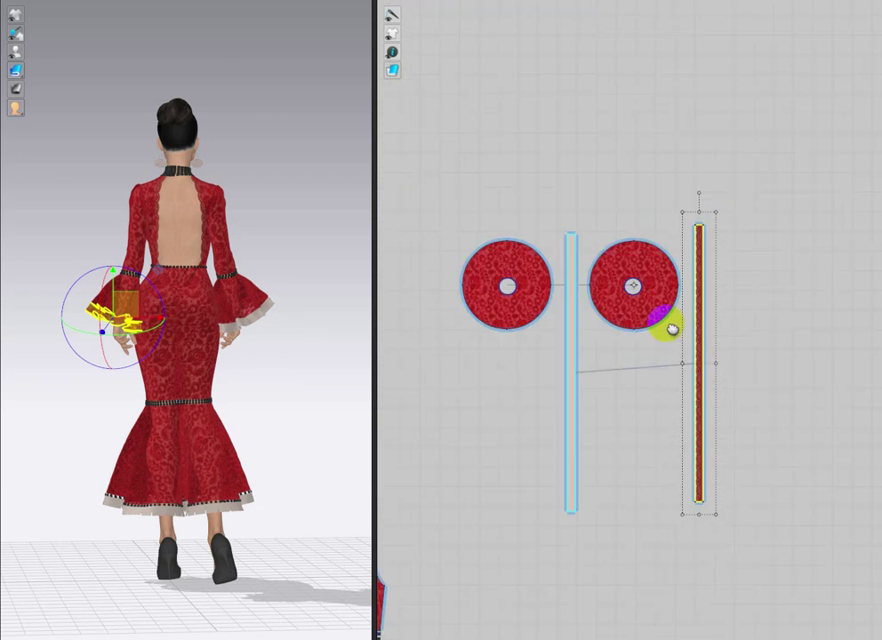
{"action": "left_click", "coordinate": [622, 330]}
{"action": "left_click", "coordinate": [290, 367]}
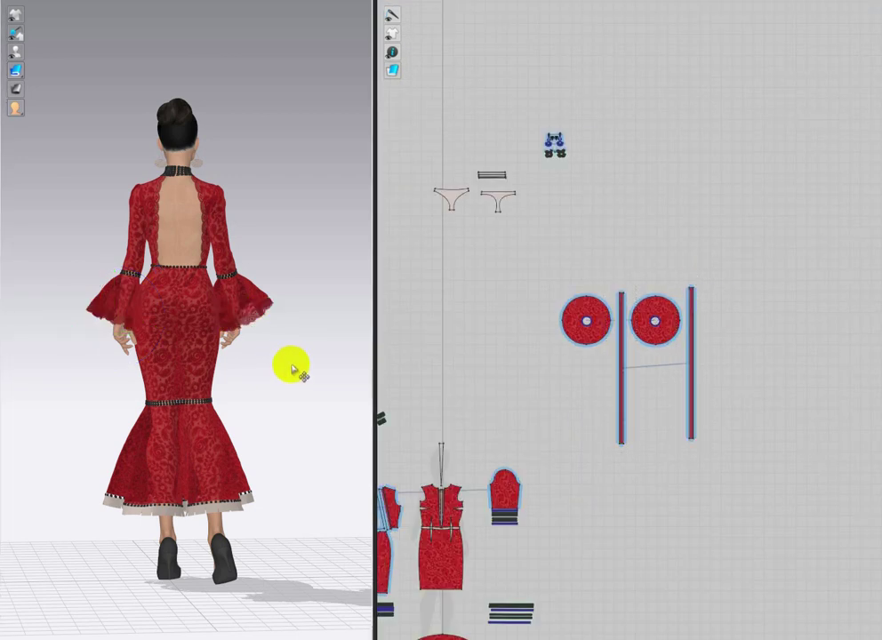
Apply the red fringe fabric to the long slashed strip at the skirt flounce hem.
{"action": "middle_click_drag", "start_coordinate": [546, 420], "coordinate": [847, 227]}
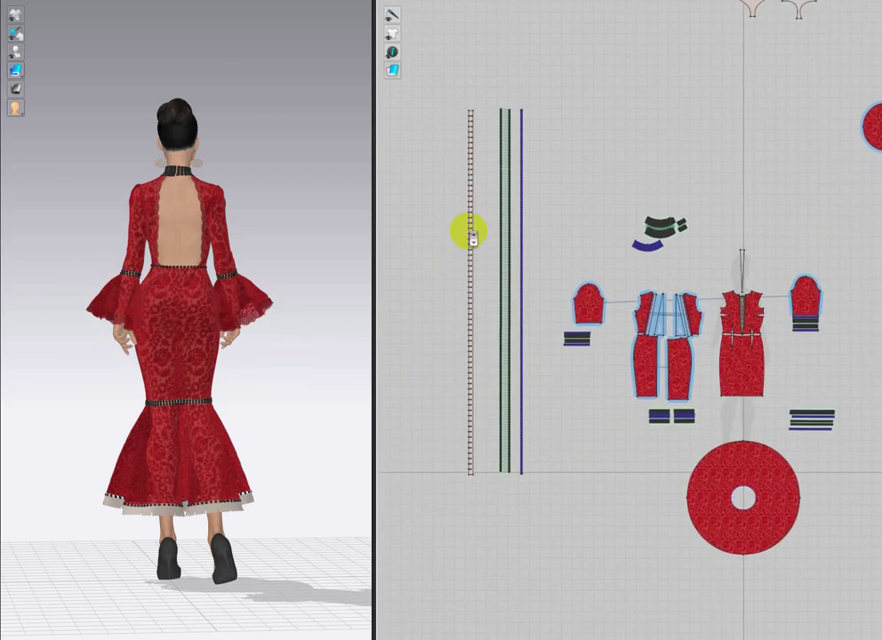
{"action": "scroll", "coordinate": [471, 233], "scroll_direction": "up", "scroll_amount": 10}
{"action": "scroll", "coordinate": [541, 283], "scroll_direction": "down", "scroll_amount": 5}
{"action": "scroll", "coordinate": [578, 286], "scroll_direction": "down", "scroll_amount": 3}
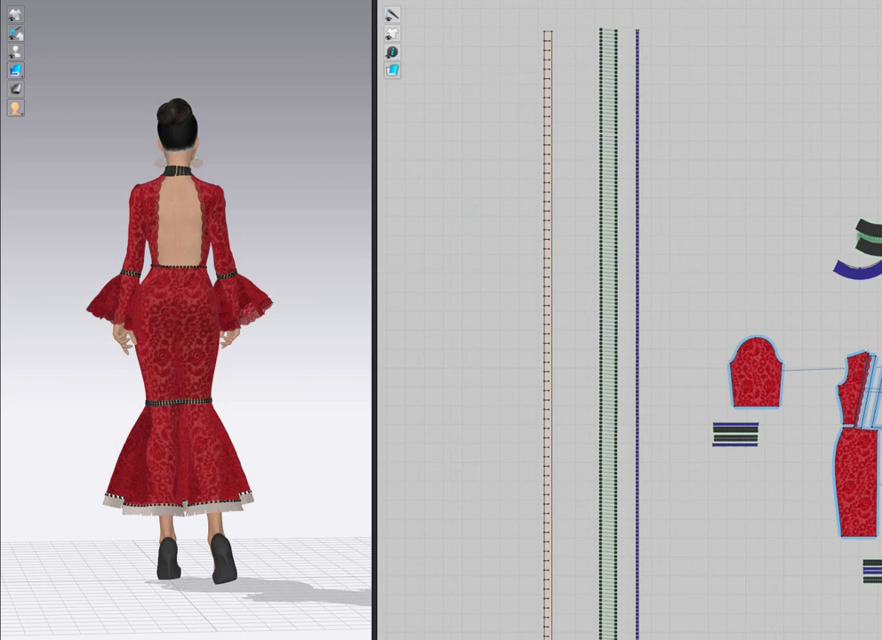
{"action": "left_click", "coordinate": [547, 200]}
{"action": "scroll", "coordinate": [552, 239], "scroll_direction": "up", "scroll_amount": 5}
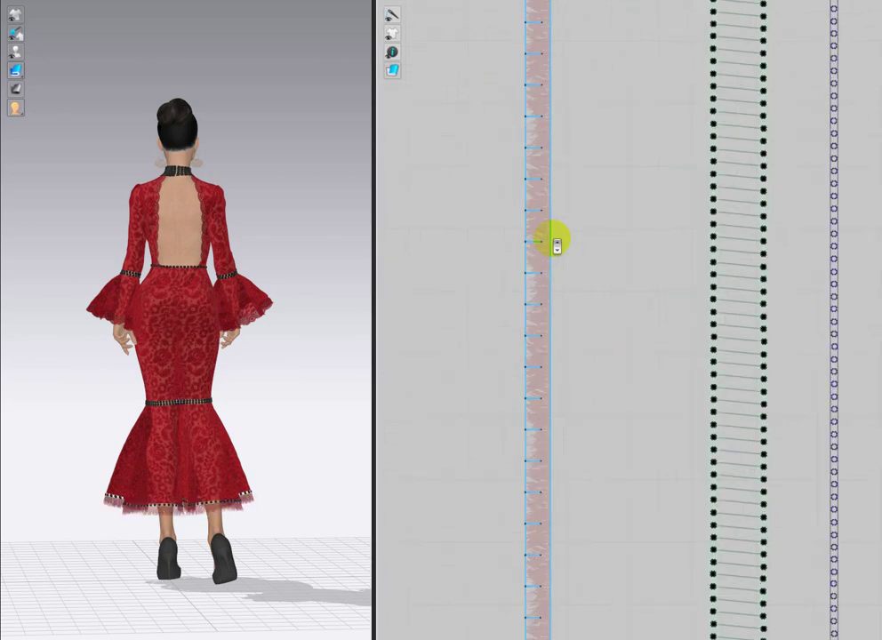
Examine the lace dress from the front and back, checking the skirt panels in the 3D view.
{"action": "right_click_drag", "start_coordinate": [274, 483], "coordinate": [464, 472]}
{"action": "scroll", "coordinate": [264, 398], "scroll_direction": "up", "scroll_amount": 3}
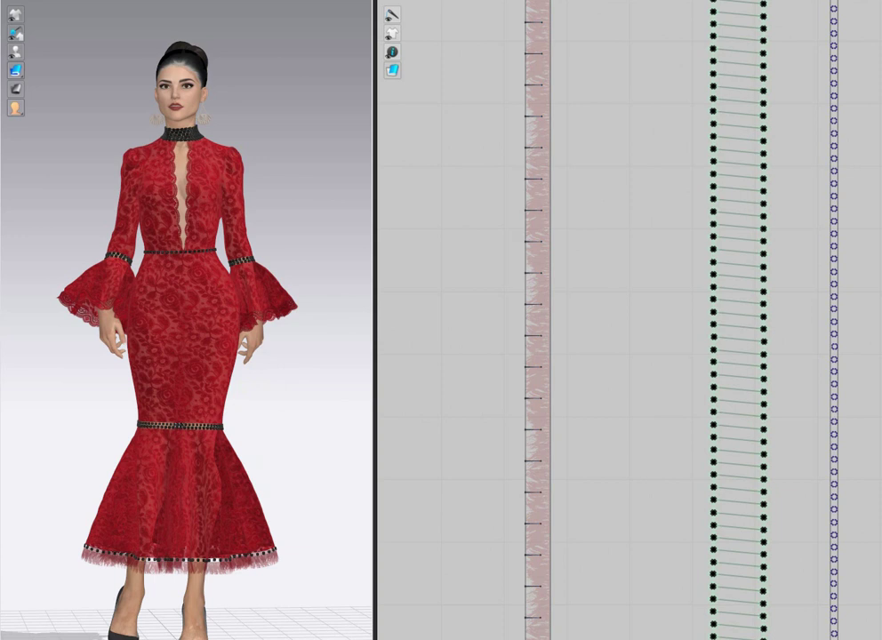
{"action": "scroll", "coordinate": [287, 485], "scroll_direction": "down", "scroll_amount": 3}
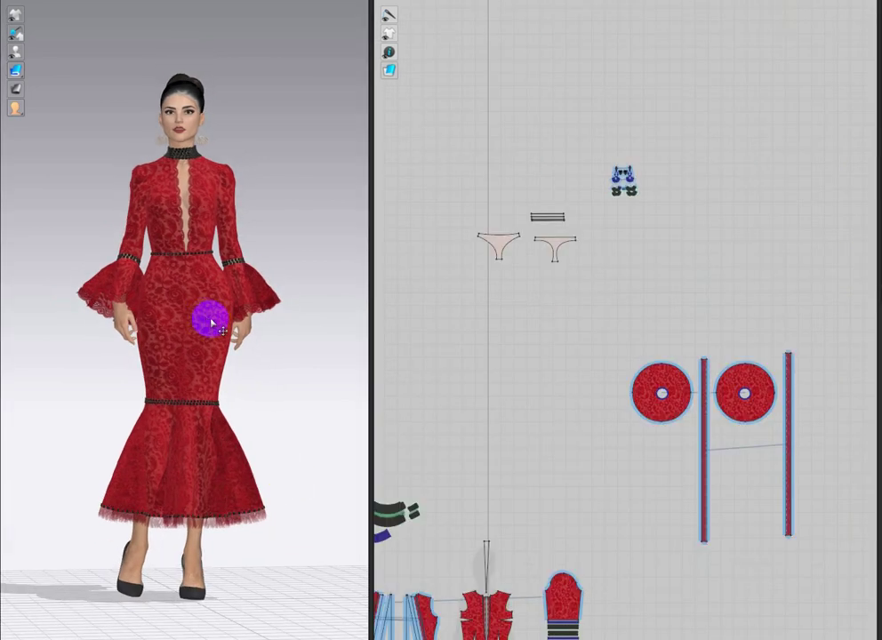
{"action": "left_click", "coordinate": [211, 323]}
{"action": "right_click_drag", "start_coordinate": [299, 359], "coordinate": [15, 362]}
{"action": "left_click", "coordinate": [242, 308]}
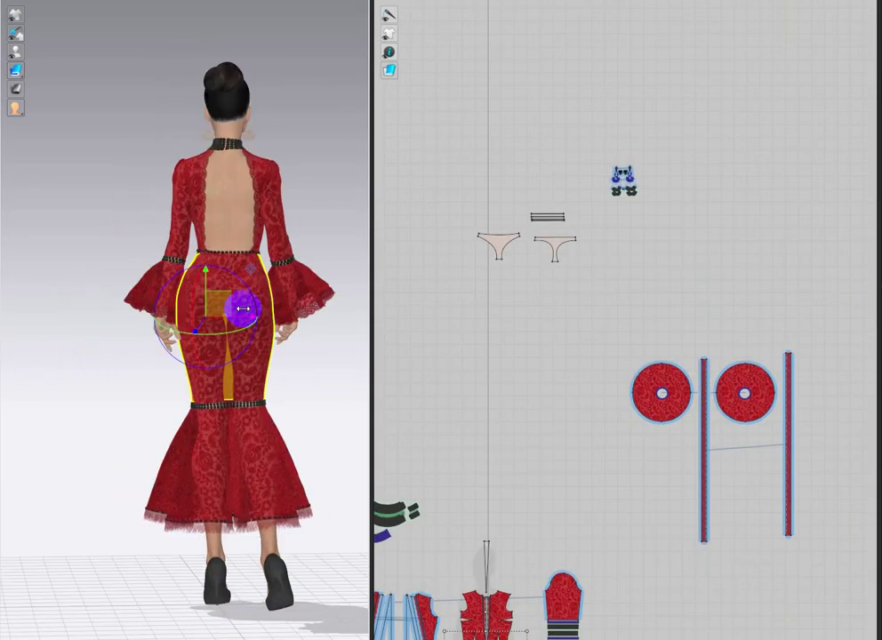
{"action": "left_click", "coordinate": [339, 397]}
Apply the solid red material to all the petal-shaped stone pieces of both fan earrings.
{"action": "scroll", "coordinate": [339, 397], "scroll_direction": "up", "scroll_amount": 3}
{"action": "right_click_drag", "start_coordinate": [269, 421], "coordinate": [527, 430]}
{"action": "middle_click_drag", "start_coordinate": [239, 198], "coordinate": [272, 392]}
{"action": "scroll", "coordinate": [273, 393], "scroll_direction": "up", "scroll_amount": 4}
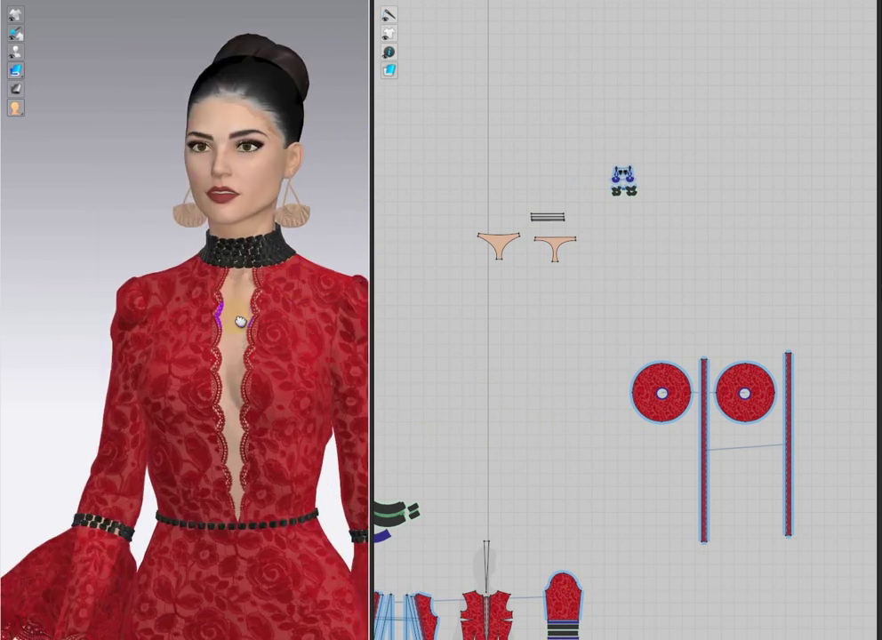
{"action": "right_click_drag", "start_coordinate": [221, 301], "coordinate": [285, 305]}
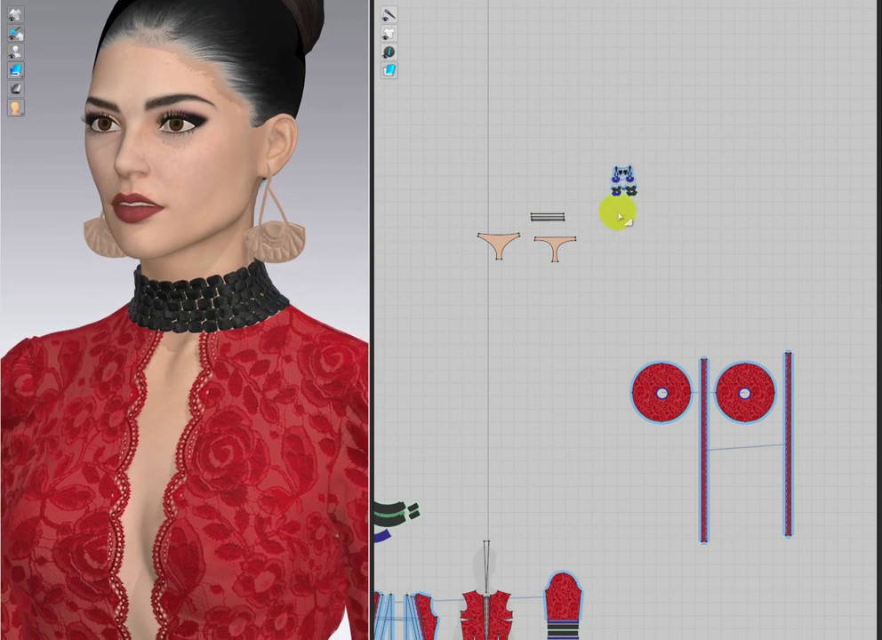
{"action": "scroll", "coordinate": [433, 184], "scroll_direction": "up", "scroll_amount": 8}
{"action": "scroll", "coordinate": [613, 313], "scroll_direction": "down", "scroll_amount": 5}
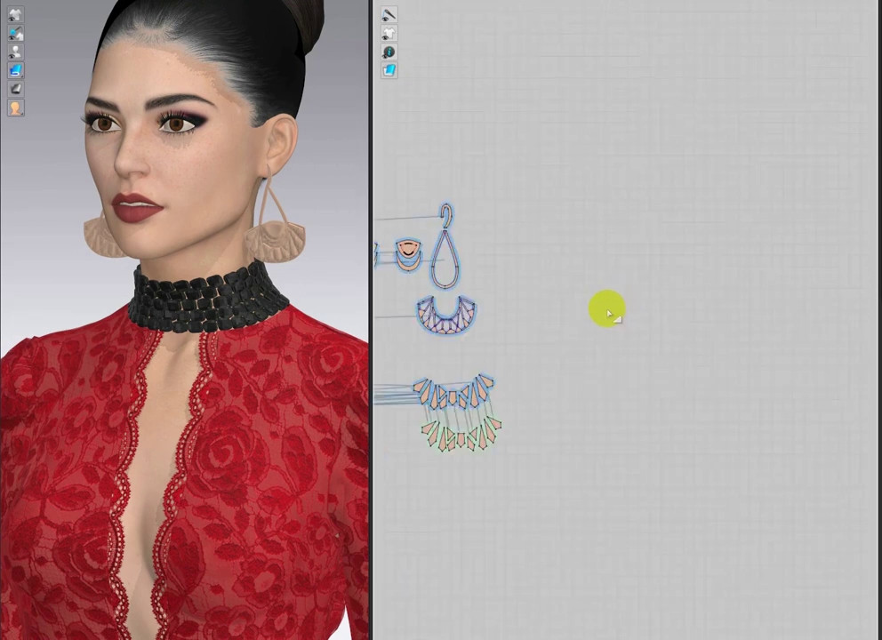
{"action": "middle_click_drag", "start_coordinate": [611, 314], "coordinate": [794, 249]}
{"action": "scroll", "coordinate": [718, 303], "scroll_direction": "up", "scroll_amount": 4}
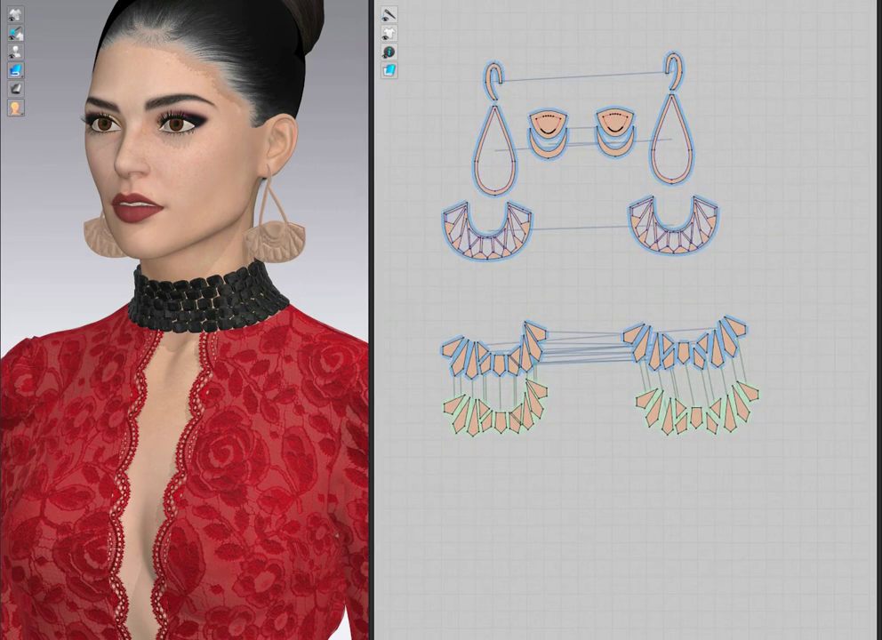
{"action": "left_click_drag", "start_coordinate": [621, 381], "coordinate": [837, 484]}
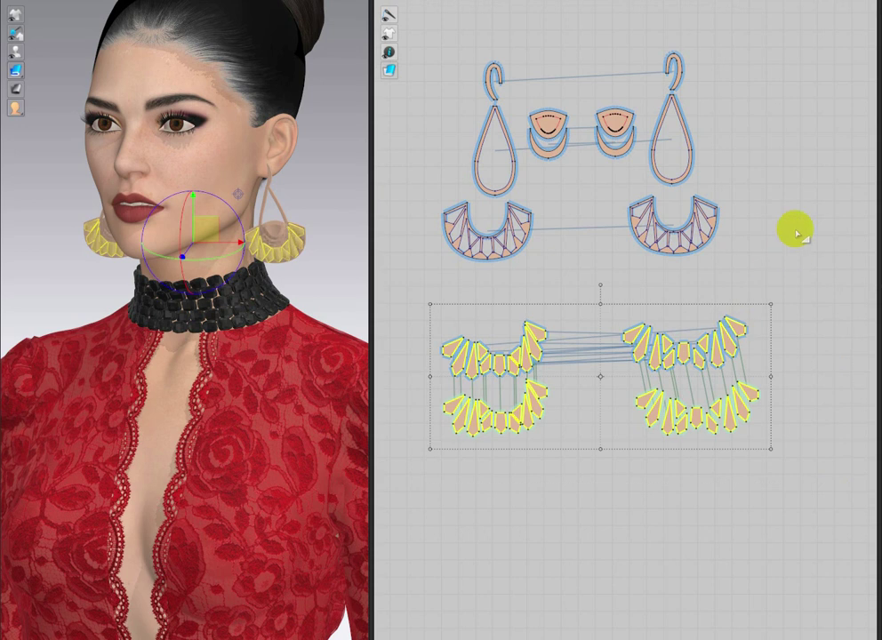
Give the earring hooks, teardrop loops, centre pieces, crescents and fan frames a shiny gold metal material.
{"action": "left_click_drag", "start_coordinate": [424, 33], "coordinate": [776, 283]}
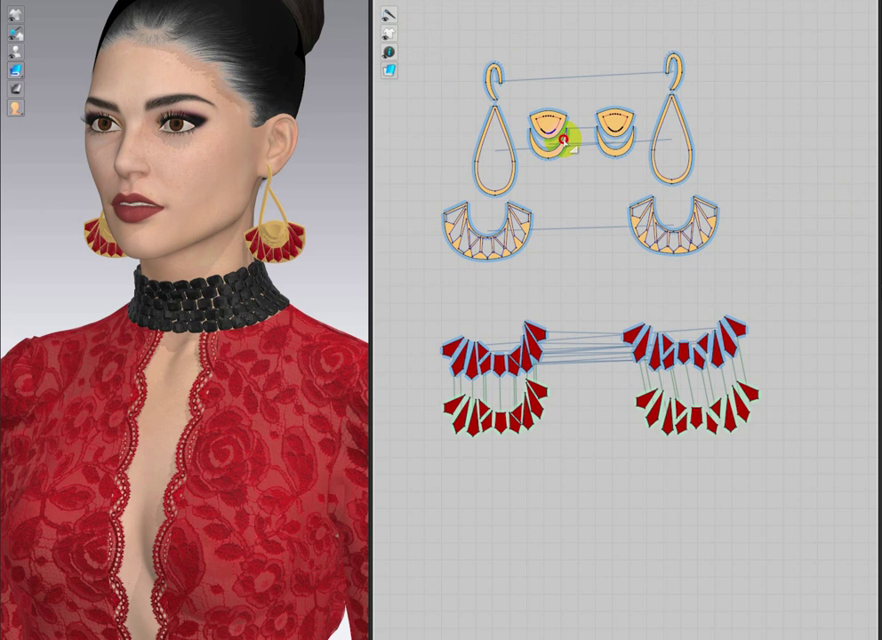
{"action": "left_click_drag", "start_coordinate": [479, 39], "coordinate": [780, 287]}
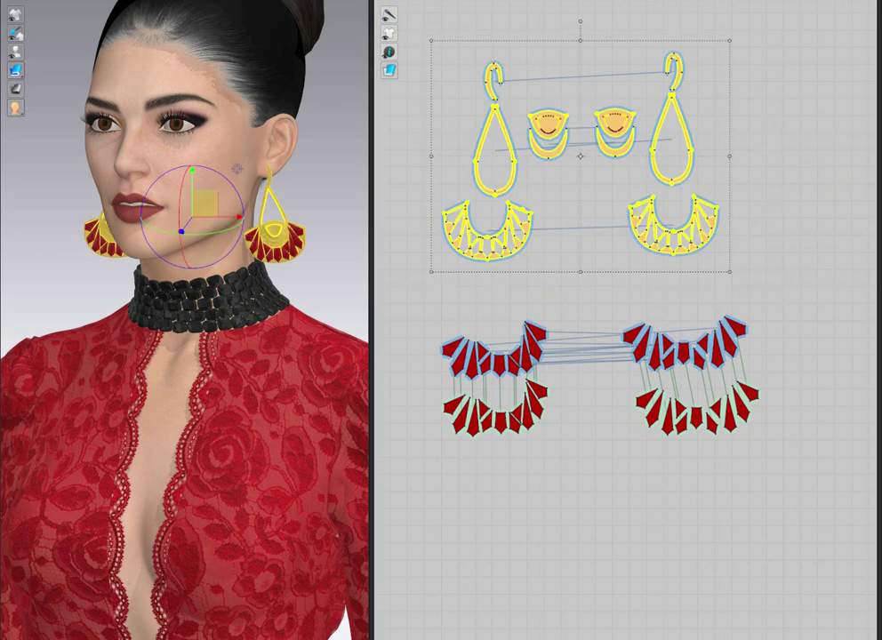
{"action": "key", "text": "z"}
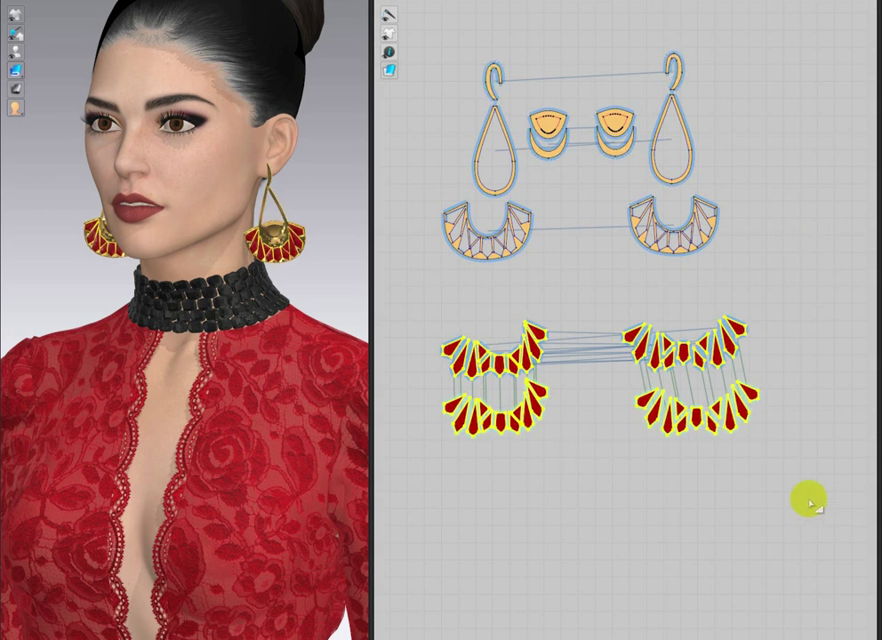
Examine the red and gold earrings together with the lace dress from the front, selecting an earring's crescent piece.
{"action": "left_click", "coordinate": [307, 285]}
{"action": "scroll", "coordinate": [316, 261], "scroll_direction": "down", "scroll_amount": 5}
{"action": "right_click_drag", "start_coordinate": [267, 322], "coordinate": [281, 318]}
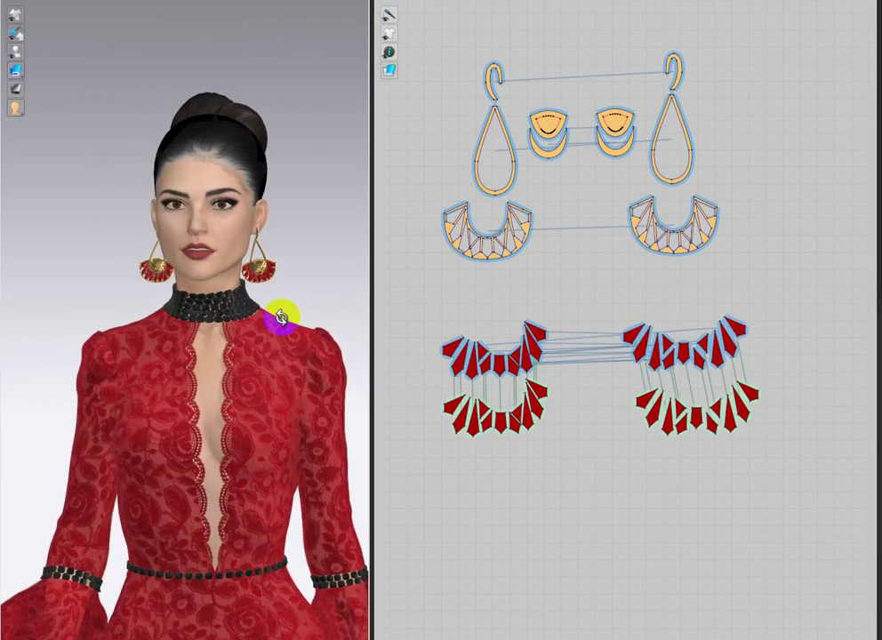
{"action": "left_click", "coordinate": [566, 151]}
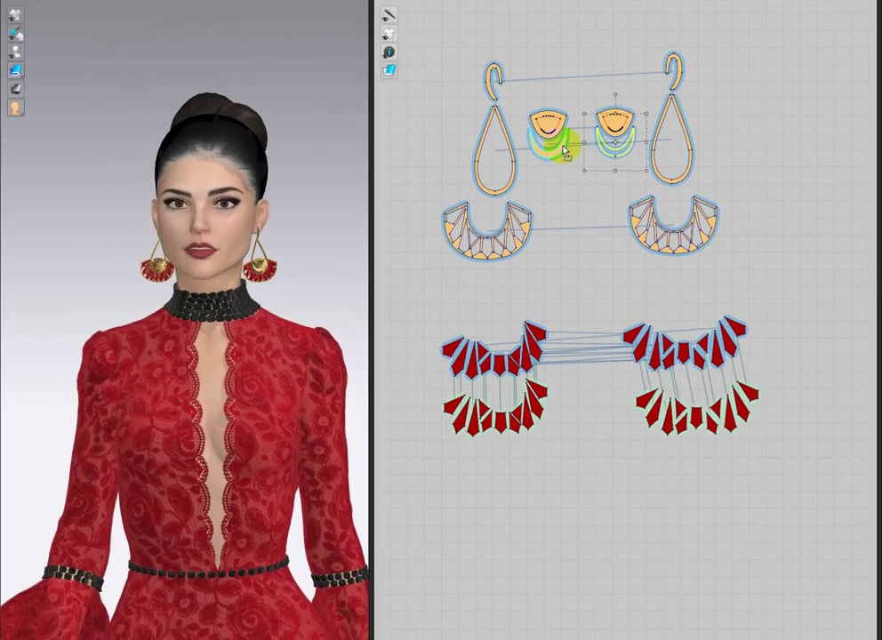
{"action": "scroll", "coordinate": [288, 206], "scroll_direction": "down", "scroll_amount": 4}
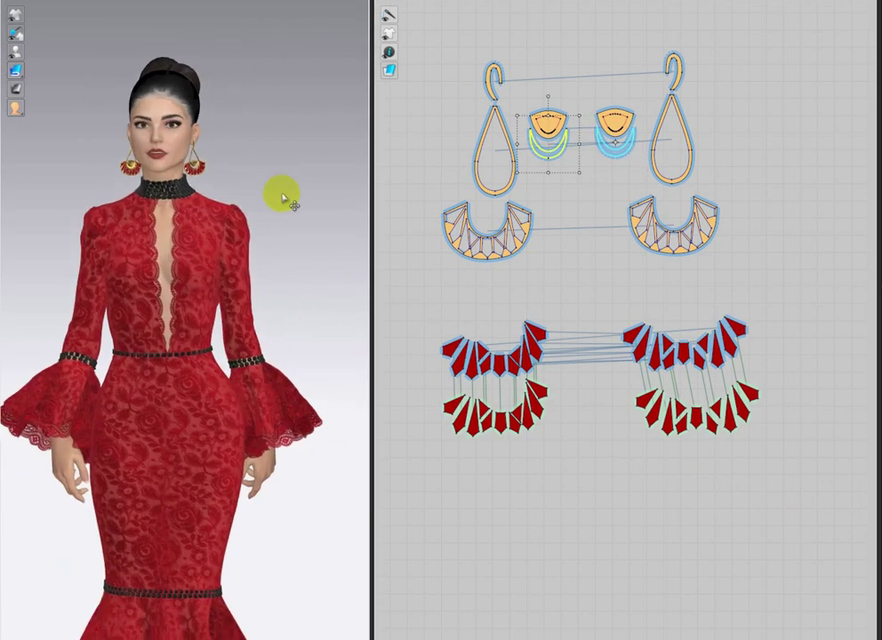